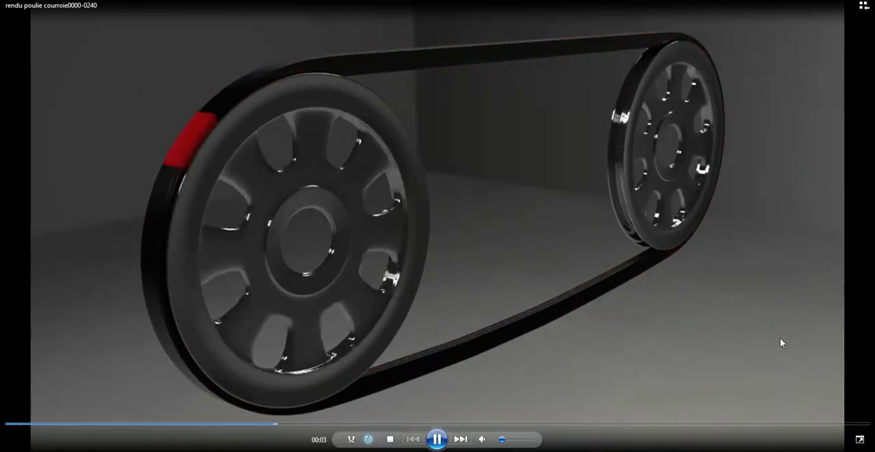
- Switch to Blender and test the finished pulley rig by rotating the Empty about -77° around the global Y axis
key("alt+Tab")
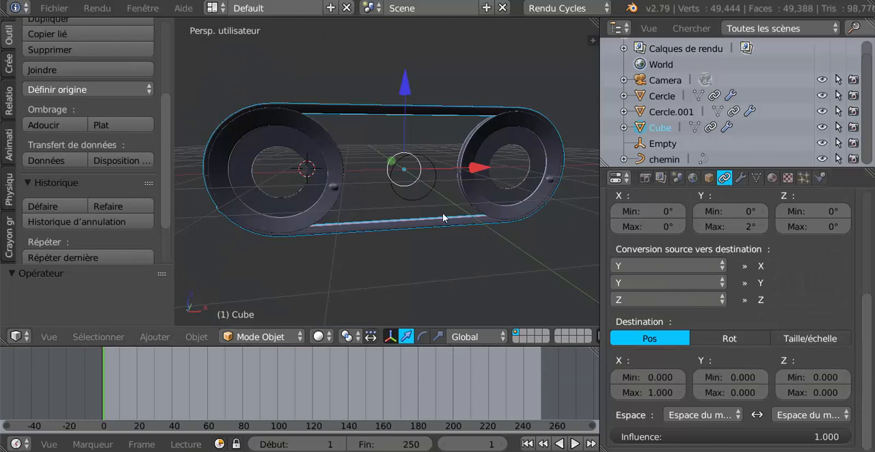
middle_click_drag(446, 234, 456, 203)
right_click(455, 189)
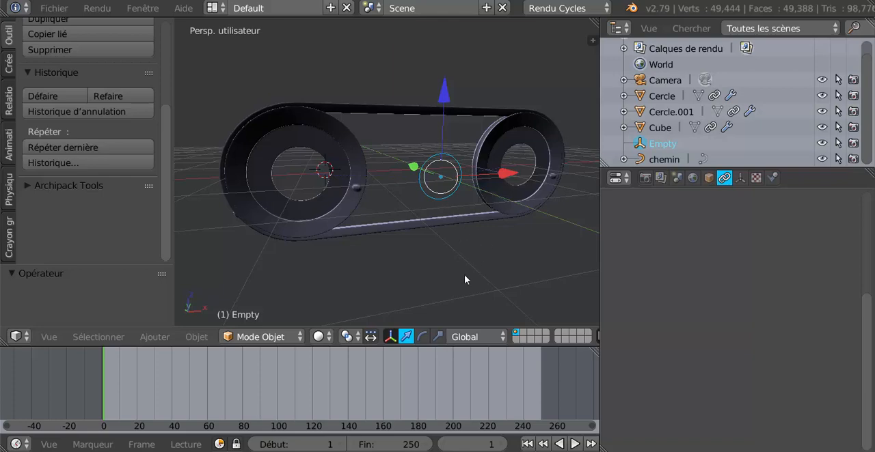
key("r")
key("y")
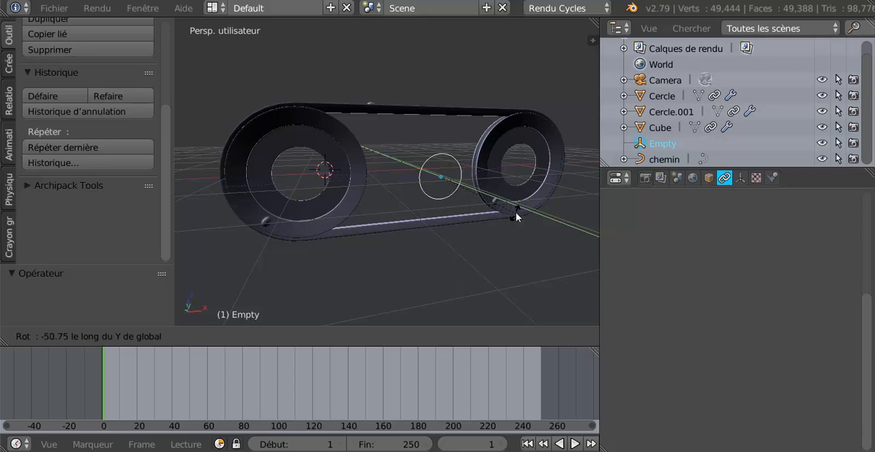
left_click(530, 180)
middle_click_drag(509, 227, 514, 237)
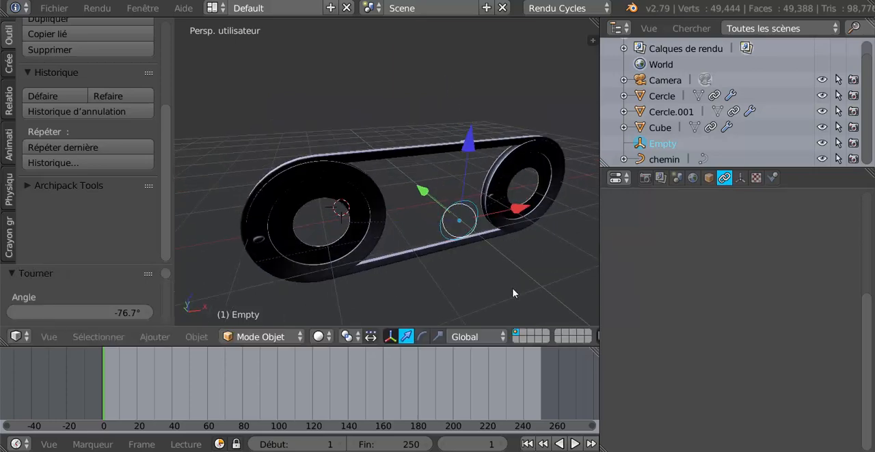
- Try a further rotation of the Empty around the global Y axis while viewing the belt and pulleys
key("r")
key("y")
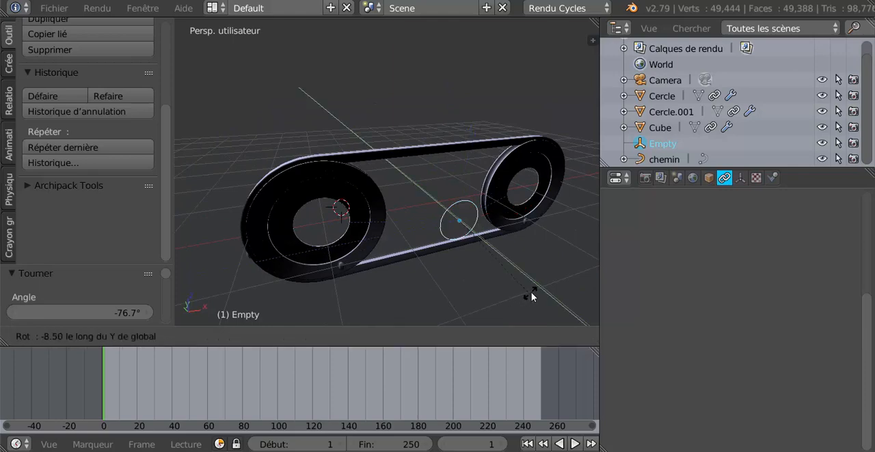
key("Escape")
scroll(478, 268, "down", 4)
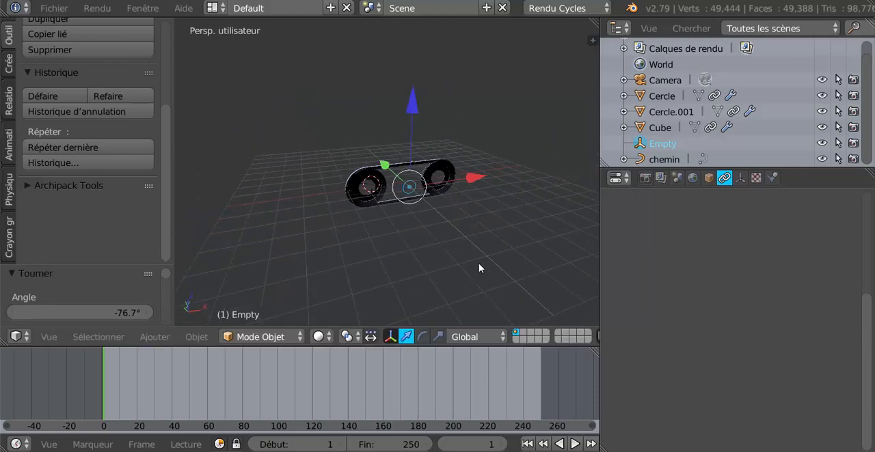
middle_click_drag(478, 264, 470, 251)
scroll(417, 247, "up", 4)
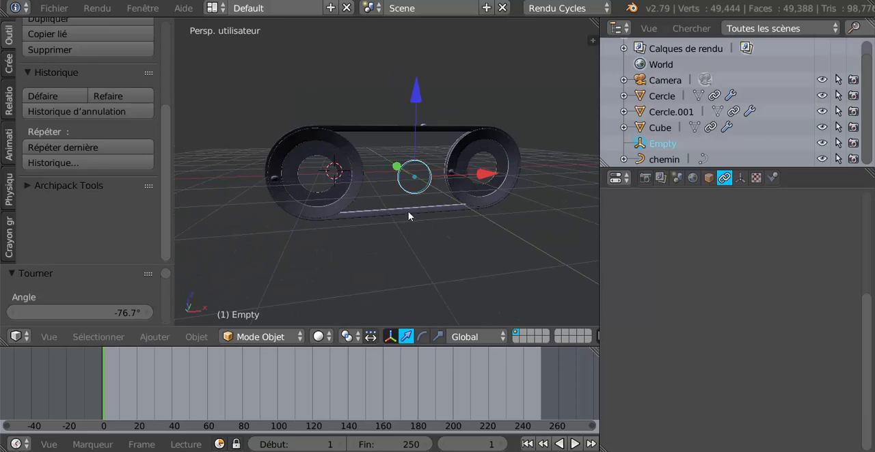
right_click(408, 211)
middle_click_drag(406, 236, 427, 237)
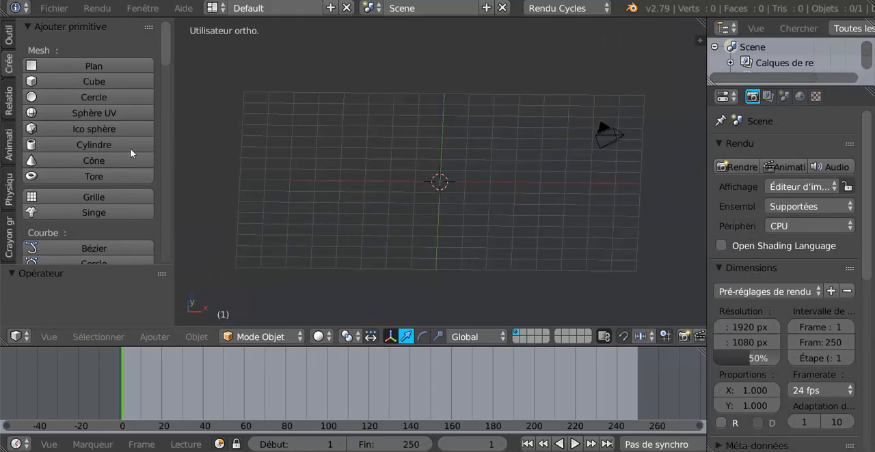
- Add a mesh circle to the empty scene and, in front view, rotate it 90° around the global X axis
left_click(59, 97)
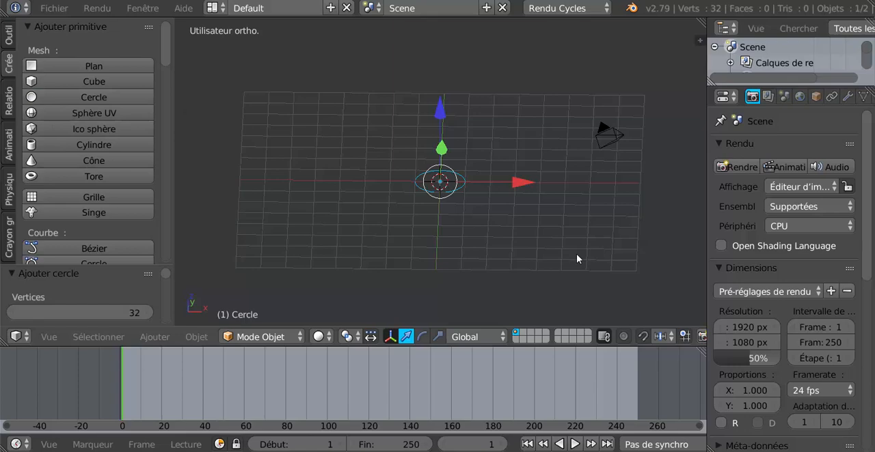
key("KP_1")
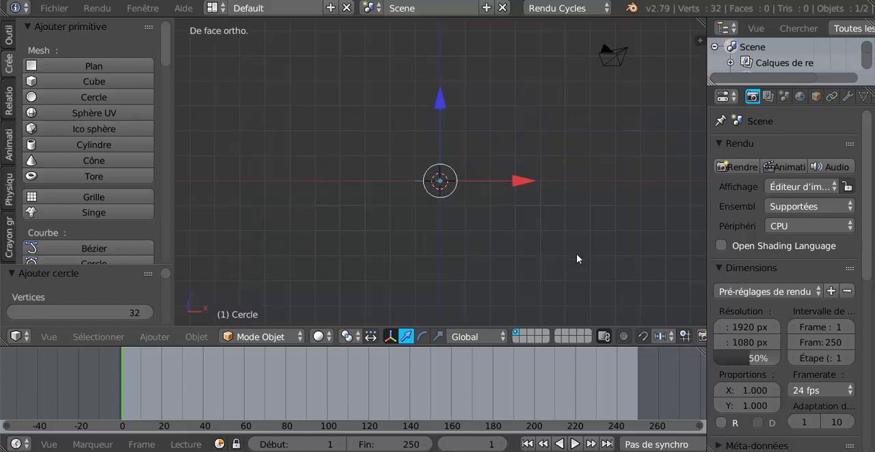
key("r")
type("x")
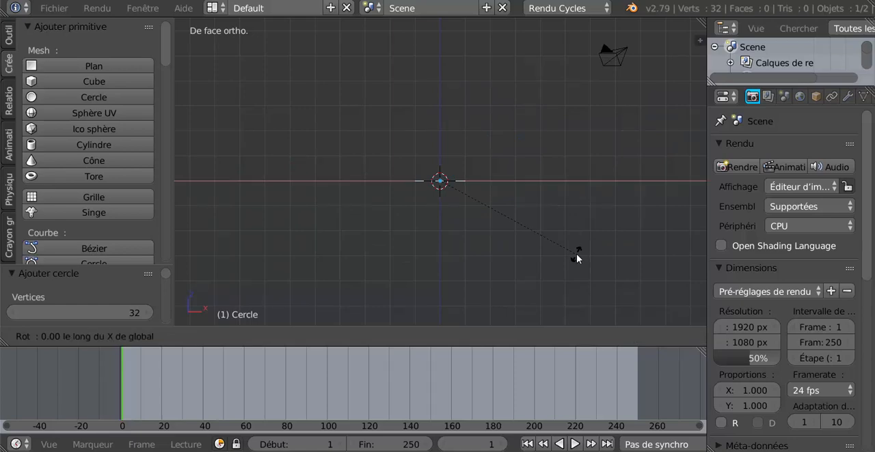
type("90")
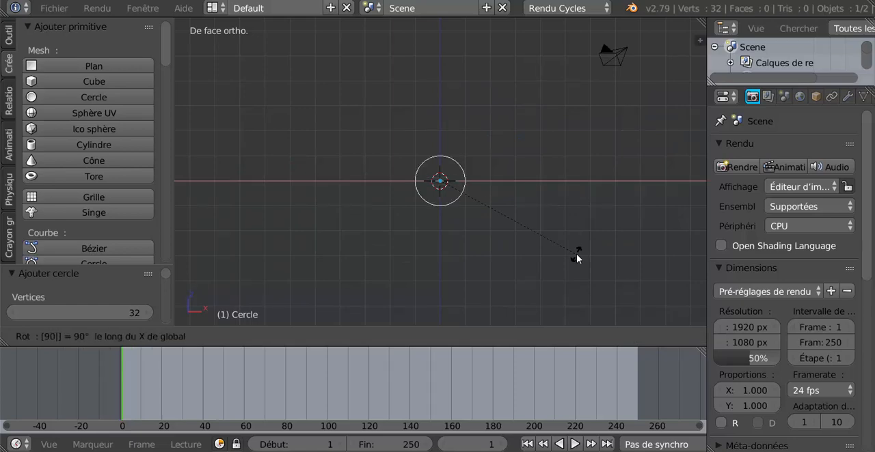
key("Return")
- In Edit mode, rip the circle's top and bottom vertices in place to split it into two halves
scroll(560, 259, "up", 4)
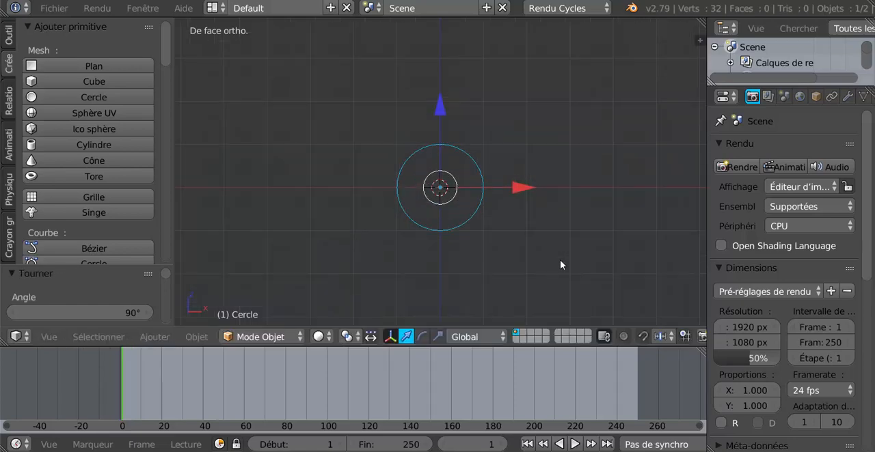
key("Tab")
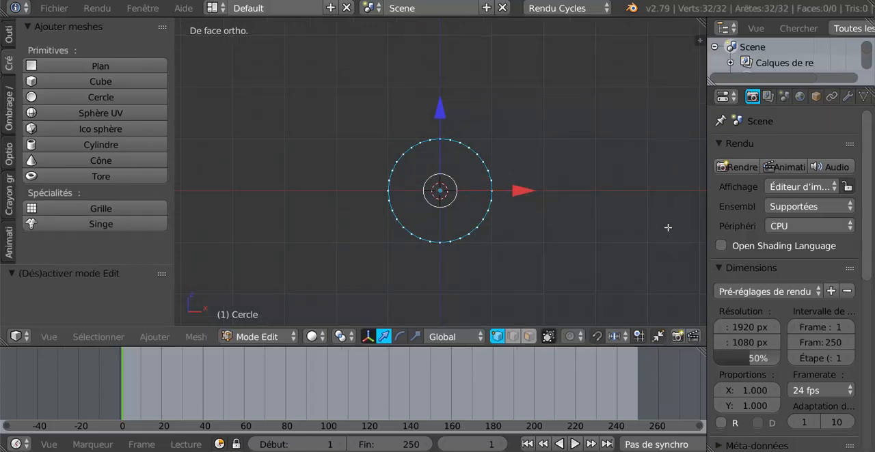
left_click_drag(708, 209, 733, 209)
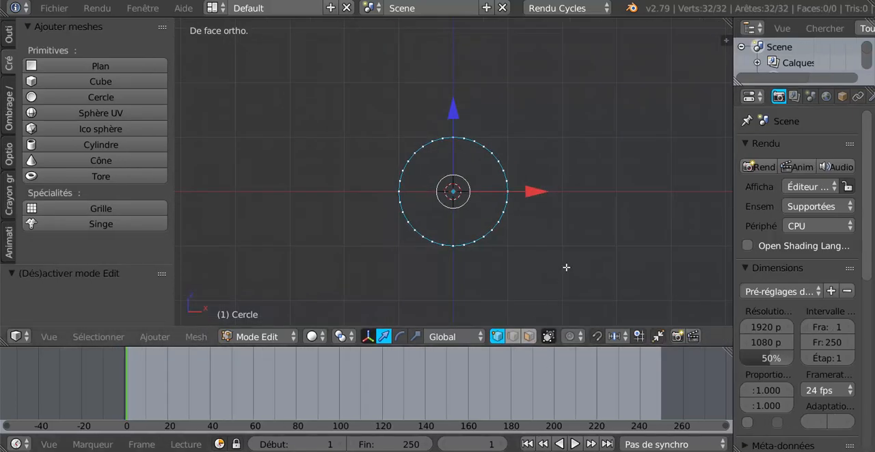
middle_click_drag(565, 280, 505, 267, "shift")
scroll(415, 143, "up", 3)
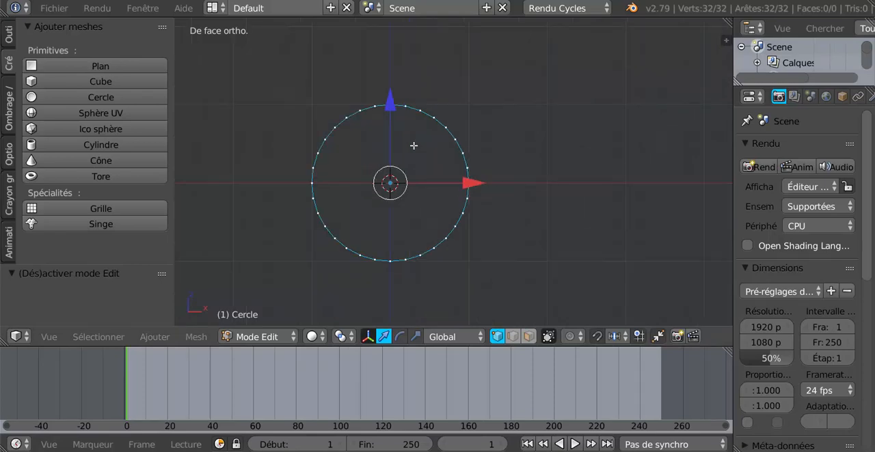
right_click(378, 92)
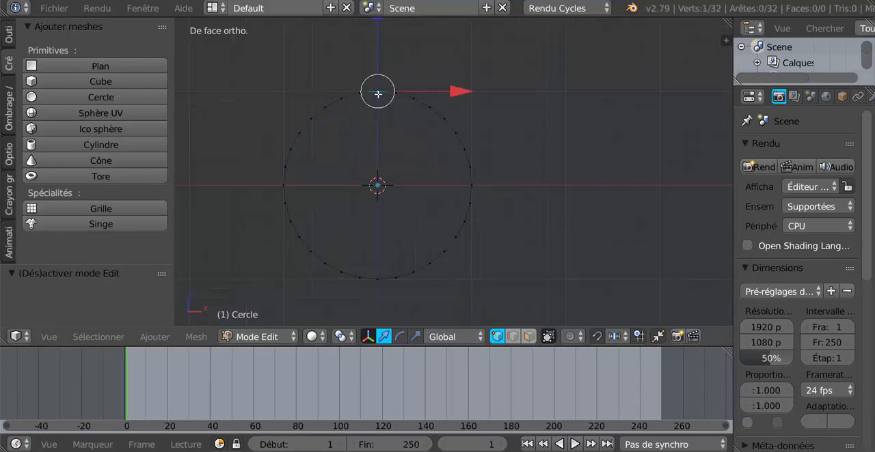
key("v")
left_click(378, 276)
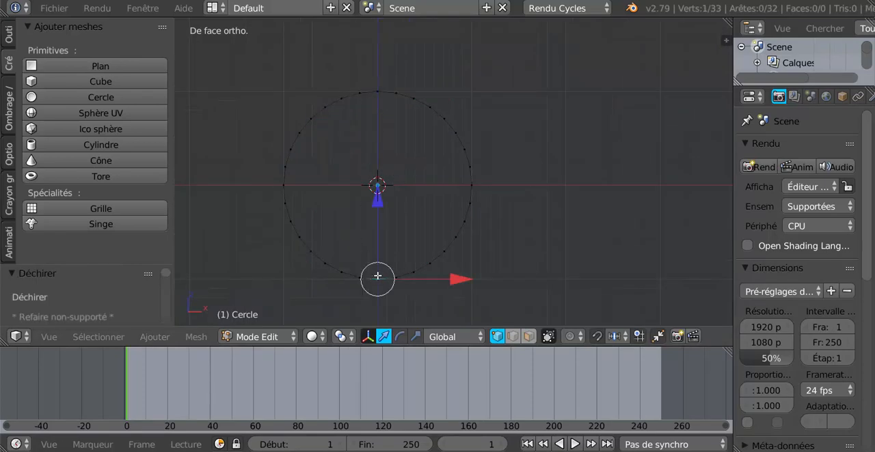
key("v")
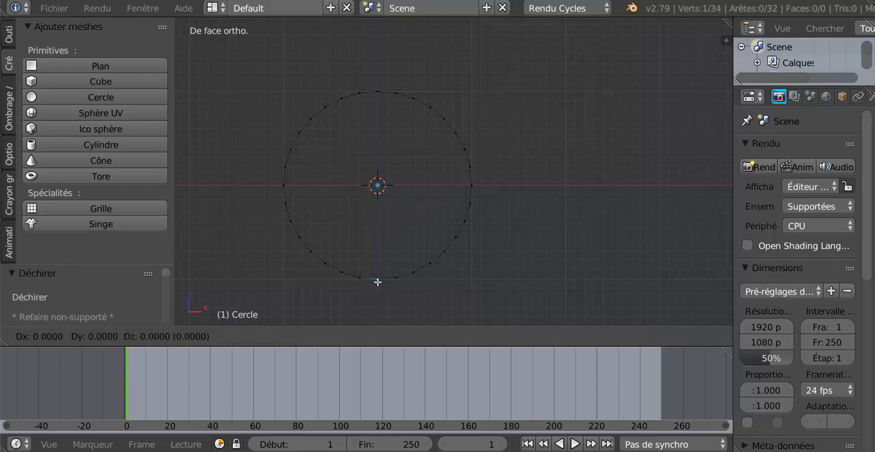
left_click(377, 282)
- Select the linked right half of the circle and move it about 2.03 units along X
right_click(474, 189)
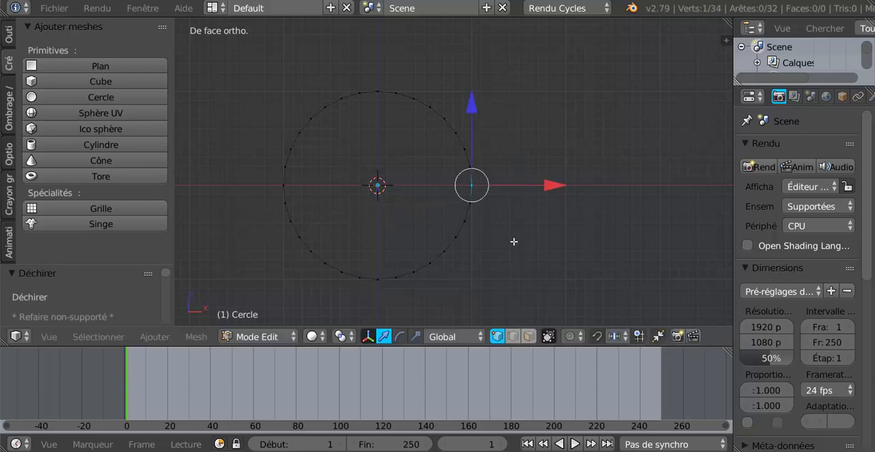
key("ctrl+l")
scroll(513, 242, "down", 4)
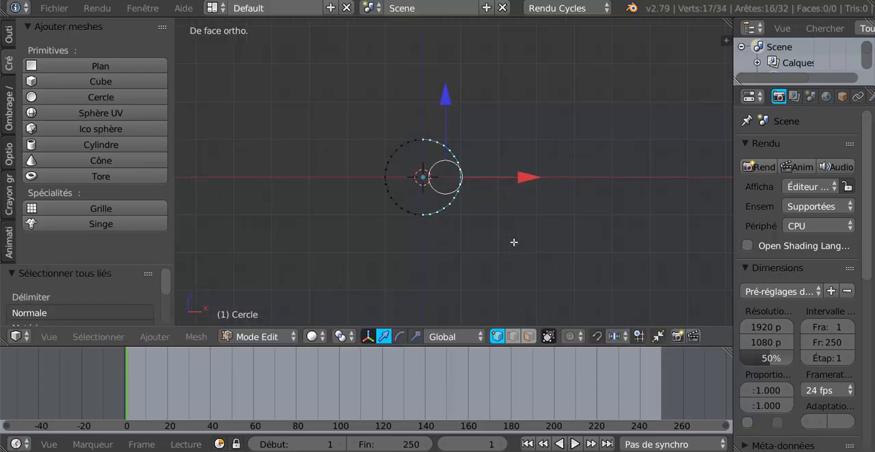
scroll(502, 209, "up", 2)
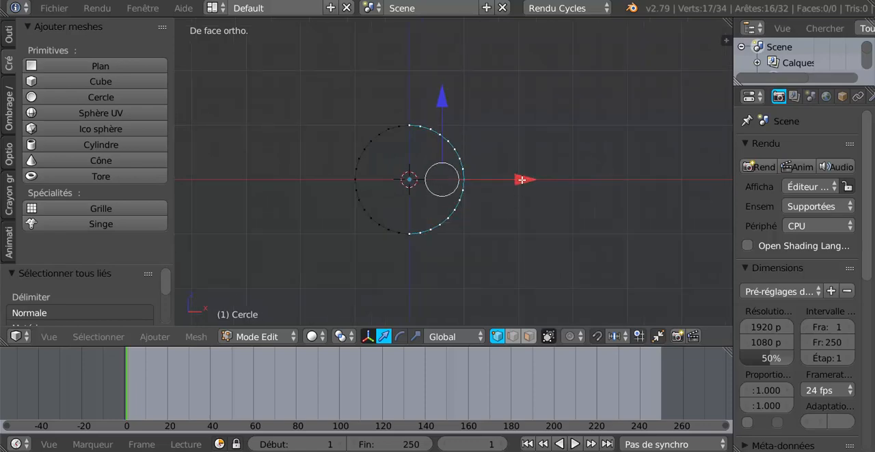
left_click_drag(521, 180, 624, 176)
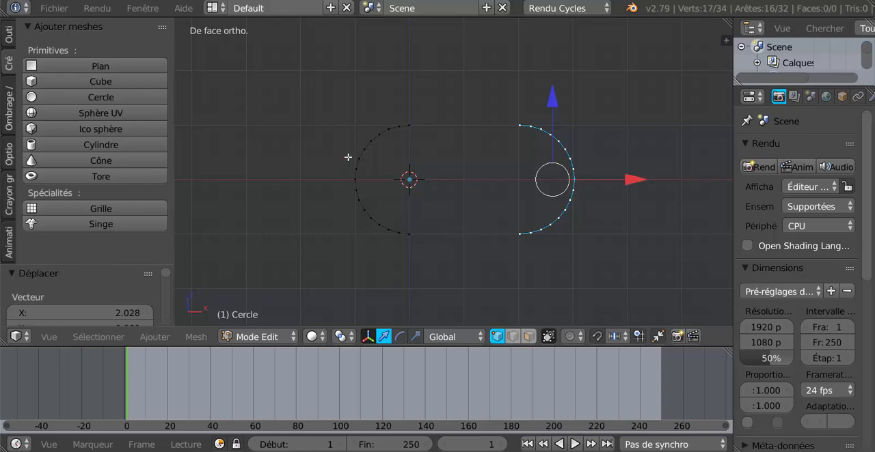
- Select the left half of the circle with circle selection and move it about -2.02 units along X
key("a")
key("c")
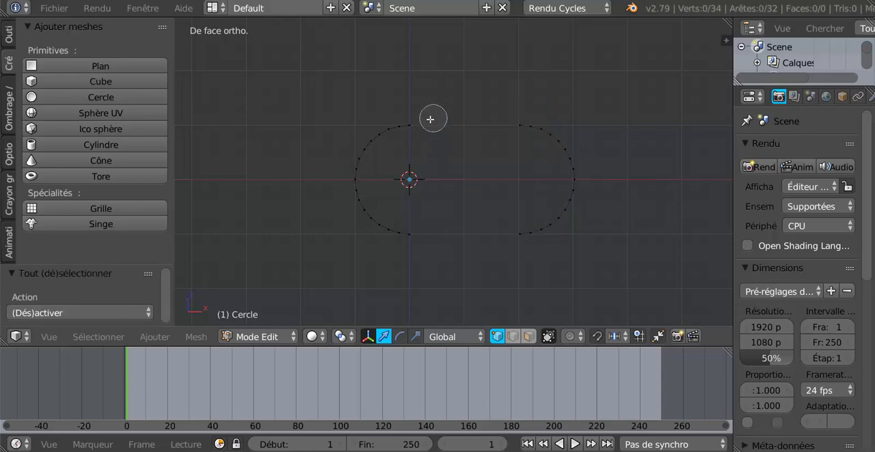
mouse_move(408, 127)
left_mouse_down()
mouse_move(368, 203)
mouse_move(410, 239)
mouse_move(369, 197)
mouse_move(375, 180)
left_mouse_up()
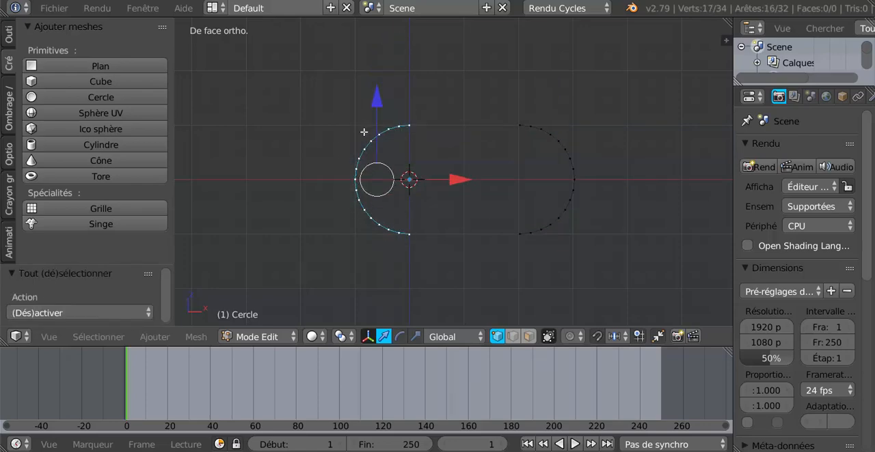
left_click_drag(449, 177, 340, 189)
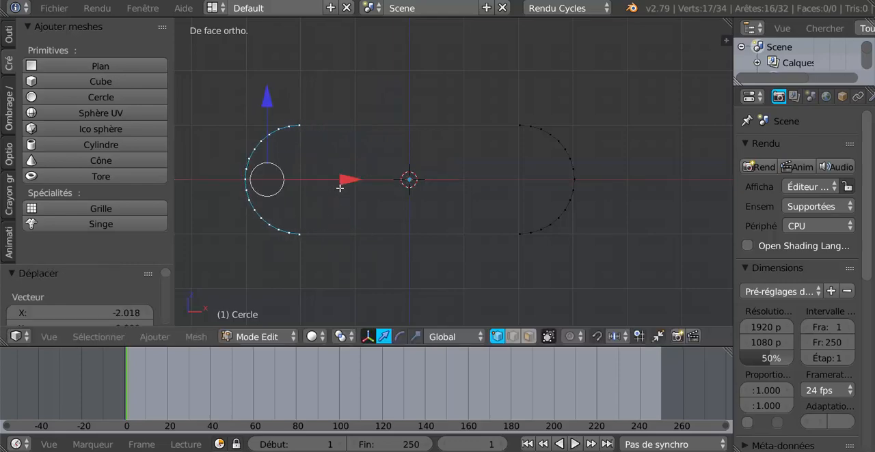
- Connect the top and bottom end vertices of the two arcs with straight edges and return to Object mode
right_click(301, 124)
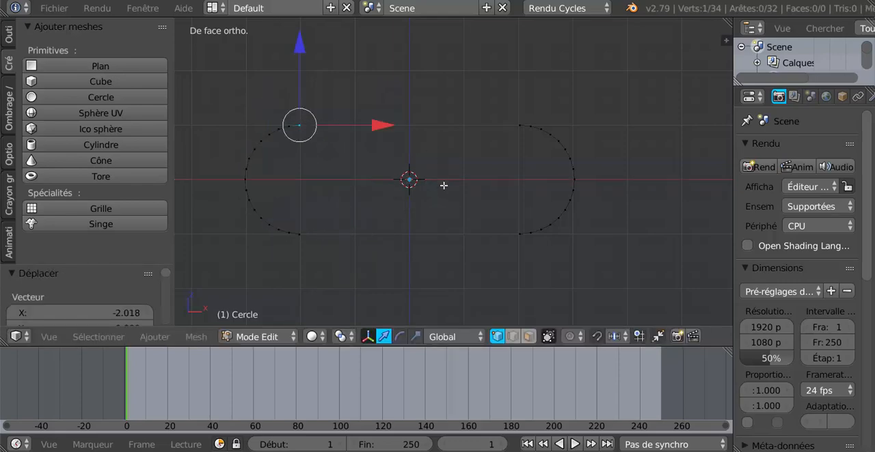
right_click(514, 126, "shift")
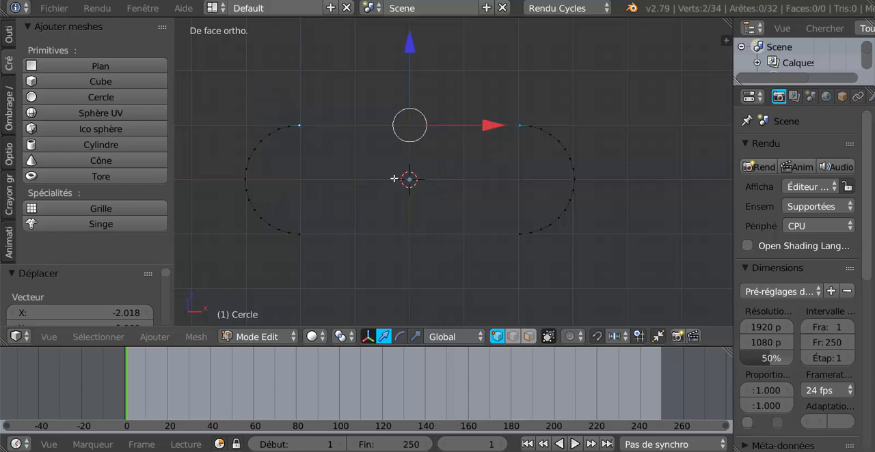
key("f")
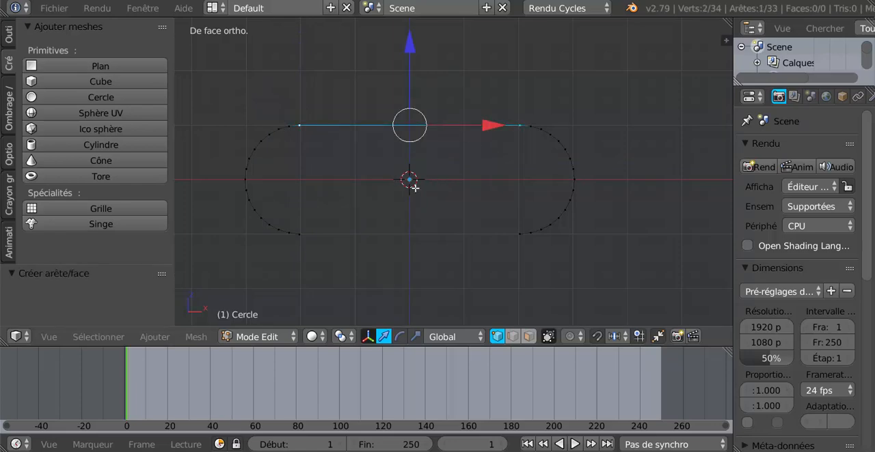
left_click(415, 188)
right_click(314, 237)
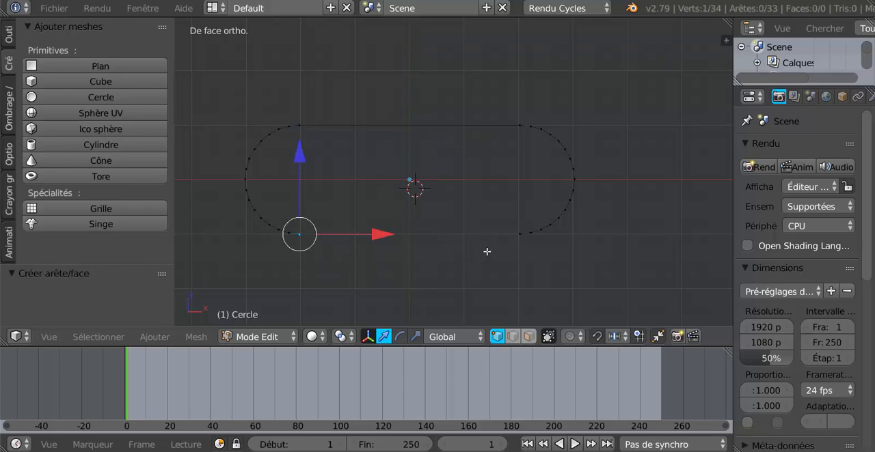
right_click(513, 236, "shift")
key("f")
left_click(447, 199)
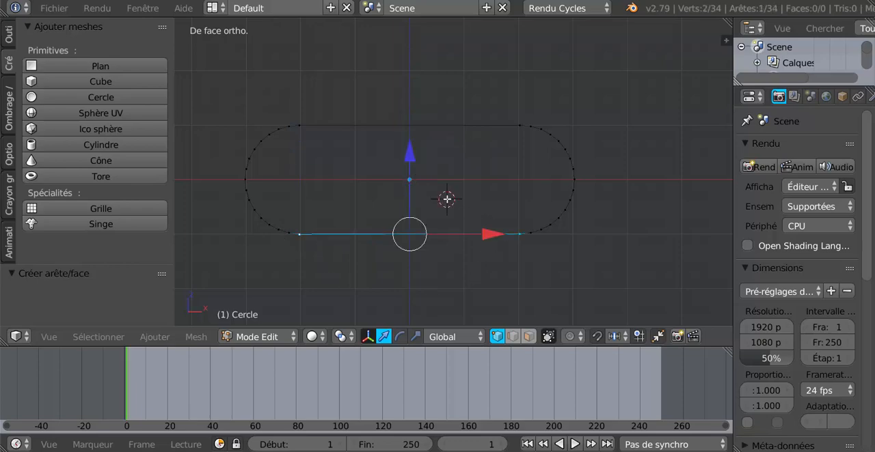
key("Tab")
scroll(437, 240, "up", 1)
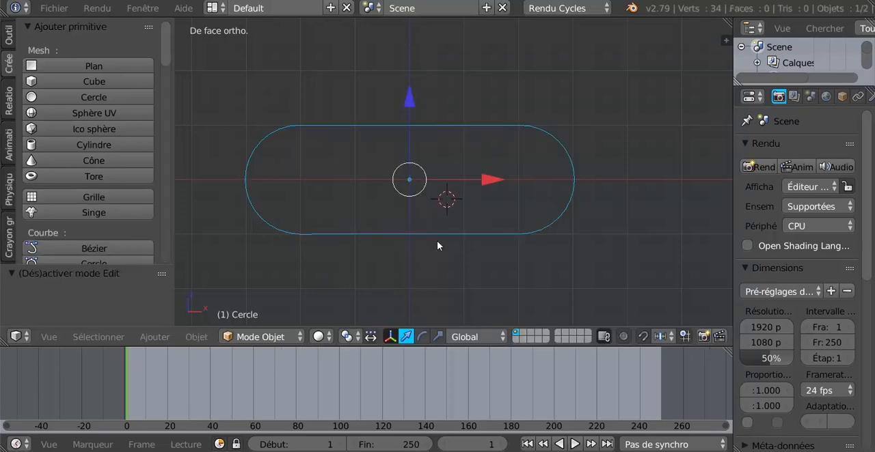
scroll(436, 241, "down", 3)
scroll(437, 241, "up", 3)
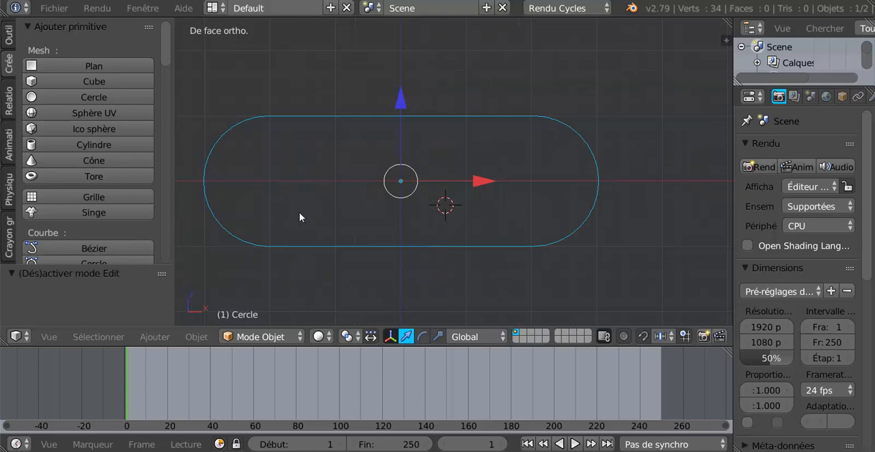
scroll(615, 202, "down", 2)
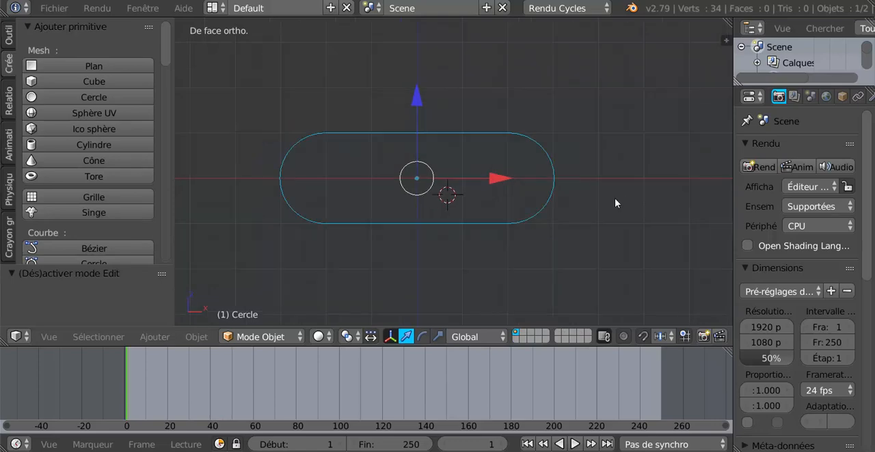
scroll(494, 227, "up", 2)
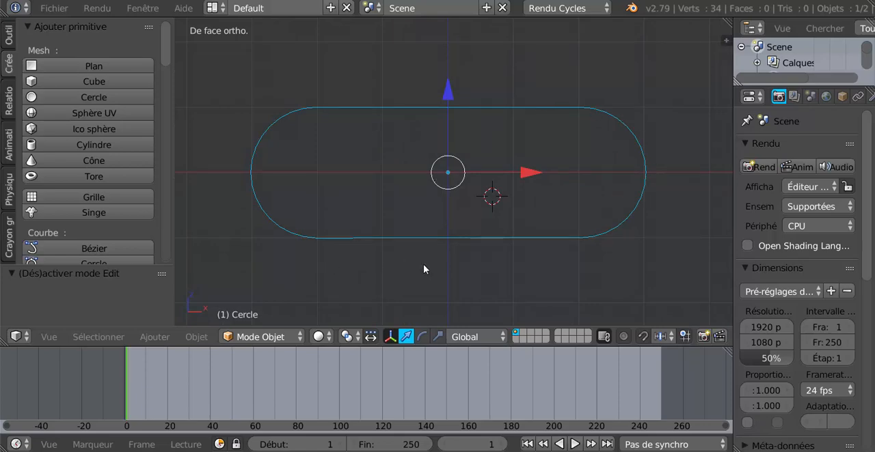
- Add a cube and centre it on the origin by snapping the 3D cursor to centre and the cube to the cursor with offset
key("Tab")
key("Tab")
left_click(32, 82)
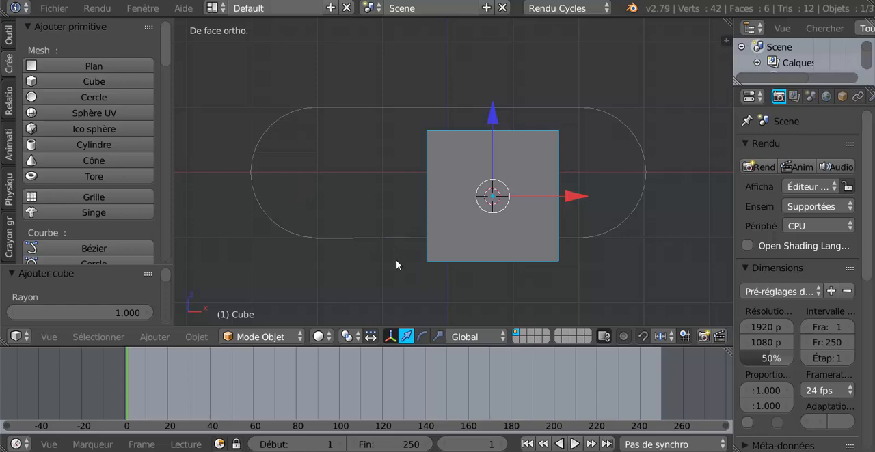
key("shift+s")
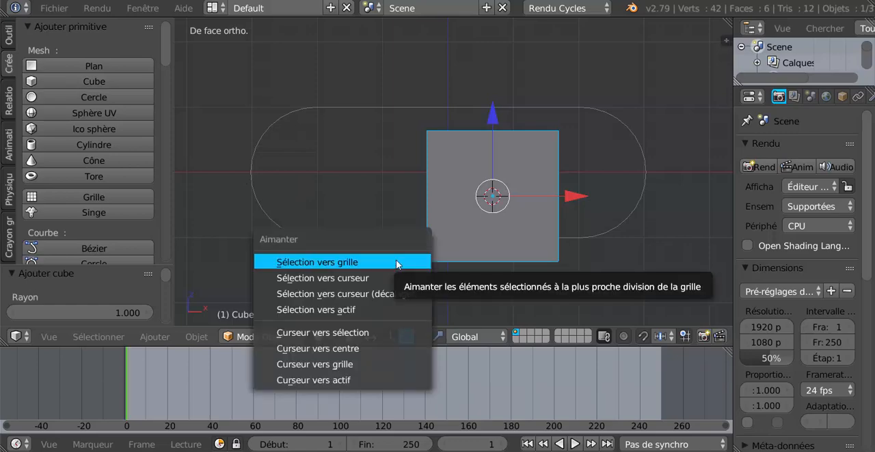
left_click(353, 349)
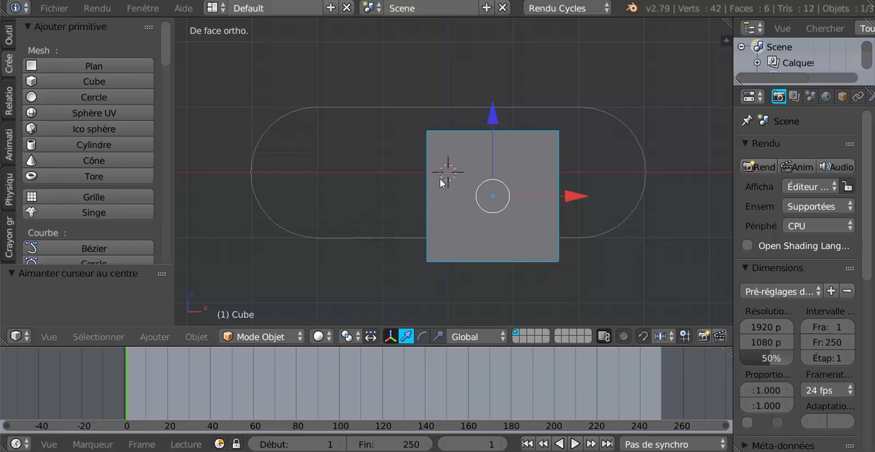
key("shift+s")
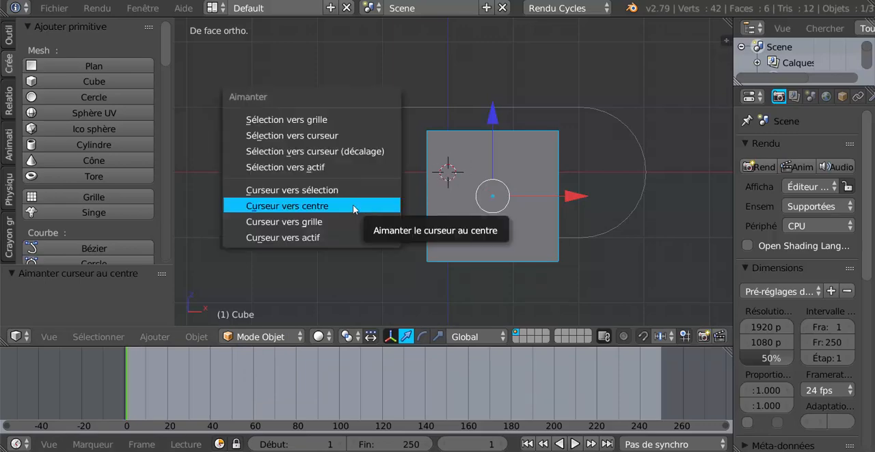
left_click(342, 151)
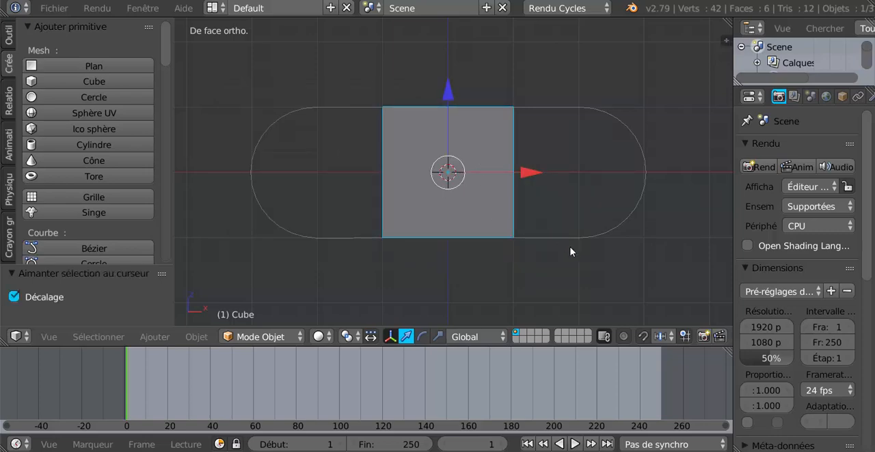
- Scale the cube down uniformly to about 0.217 at the centre of the oblong path
key("s")
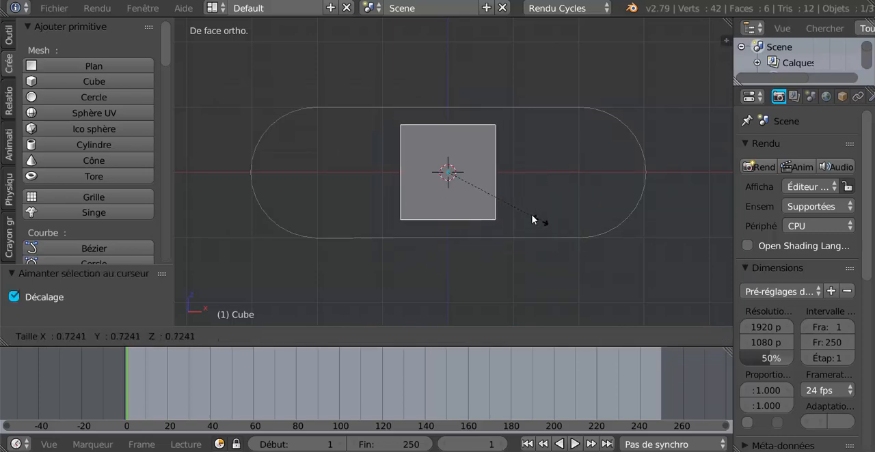
left_click(477, 181)
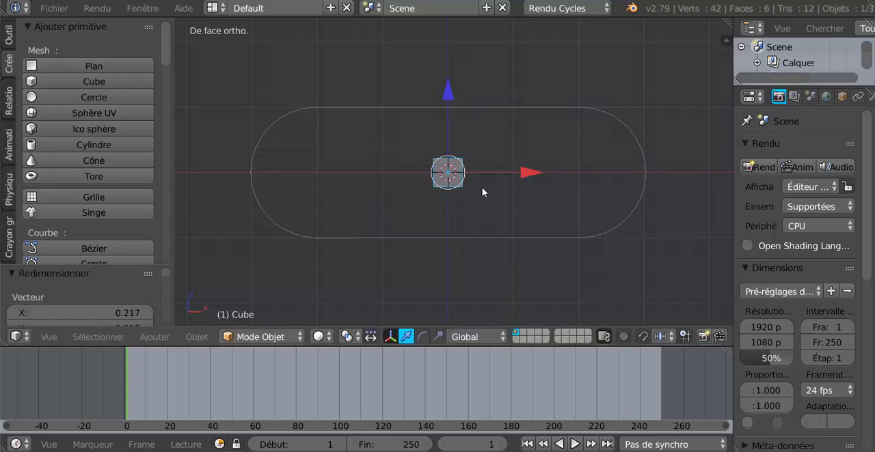
scroll(483, 192, "up", 1)
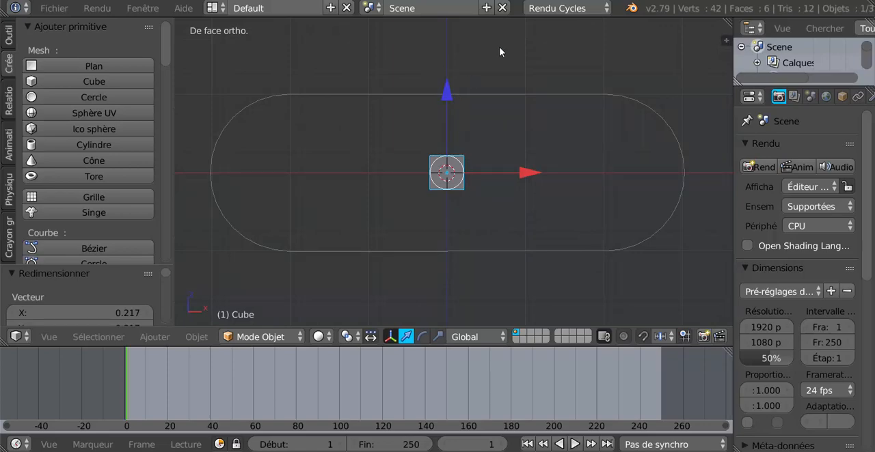
key("KP_7")
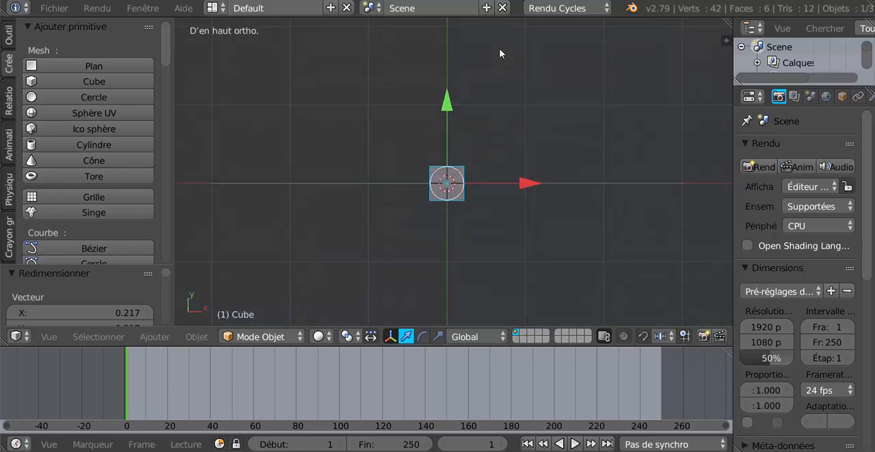
key("KP_1")
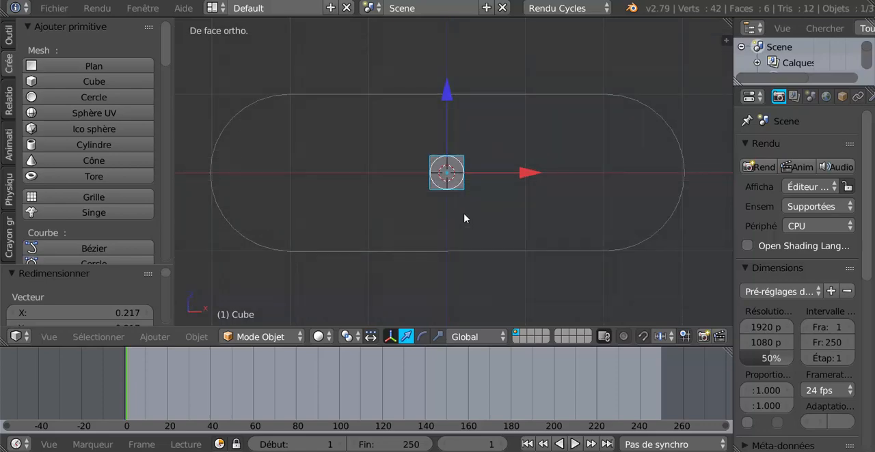
scroll(463, 217, "up", 3)
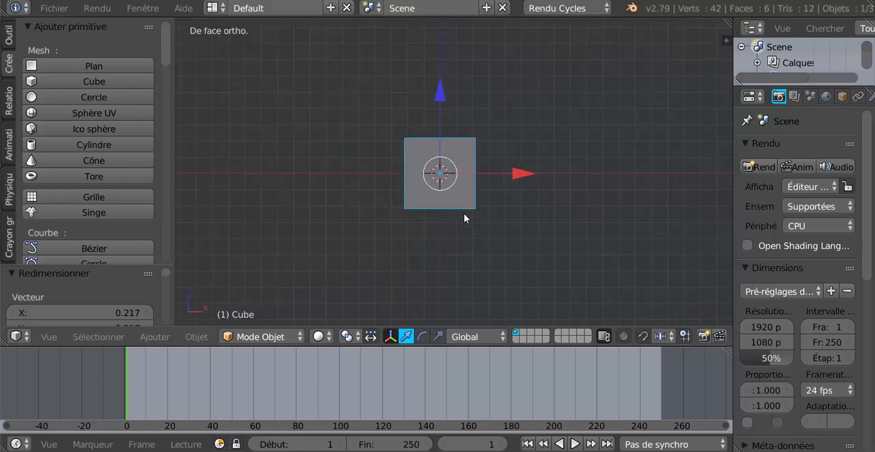
- In Edit mode, select the cube's two opposite faces perpendicular to X in face select mode and delete them as Faces
key("Tab")
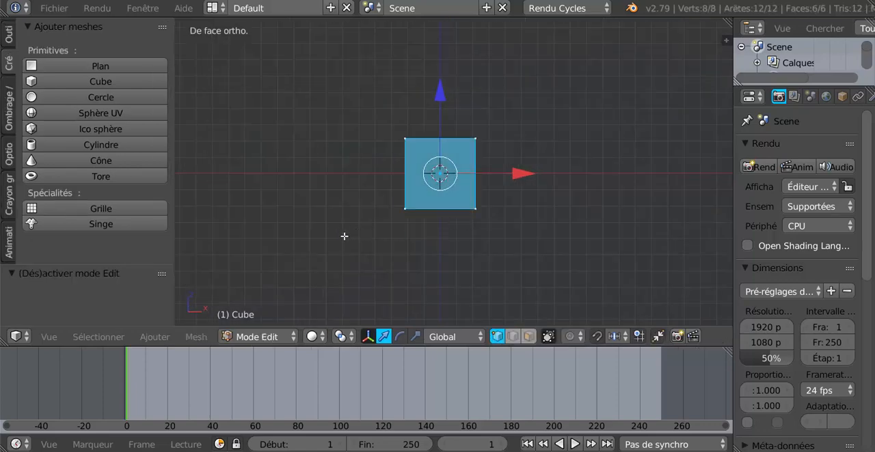
middle_click_drag(332, 236, 443, 164)
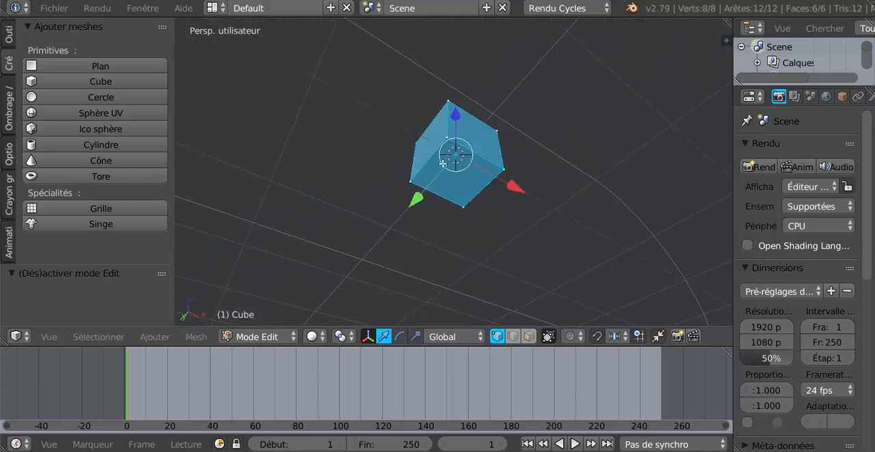
left_click(529, 336)
middle_click_drag(485, 281, 481, 296)
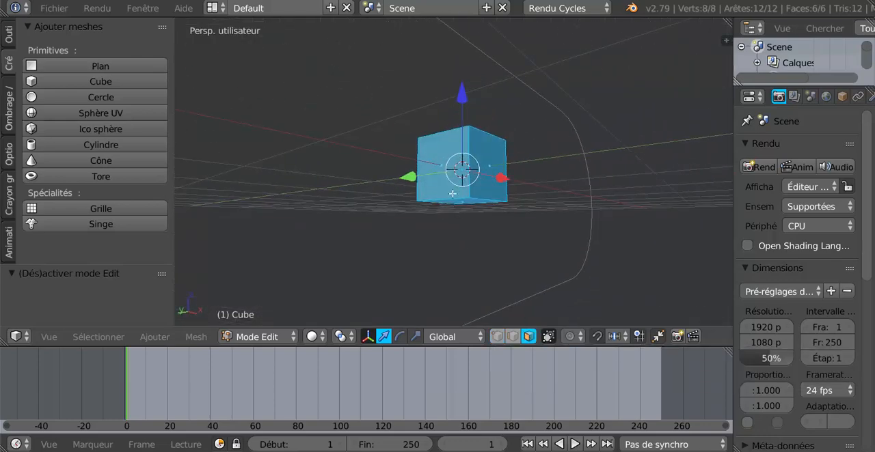
right_click(440, 166)
middle_click_drag(468, 199, 420, 214)
right_click(440, 175, "shift")
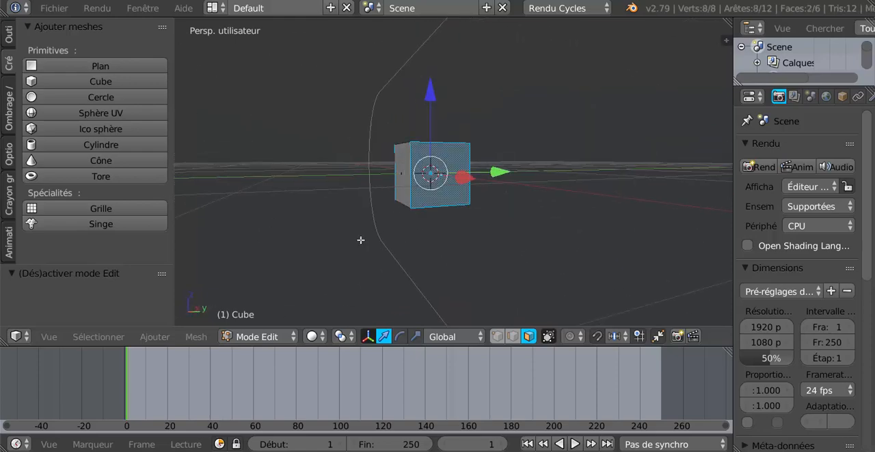
middle_click_drag(362, 241, 527, 248)
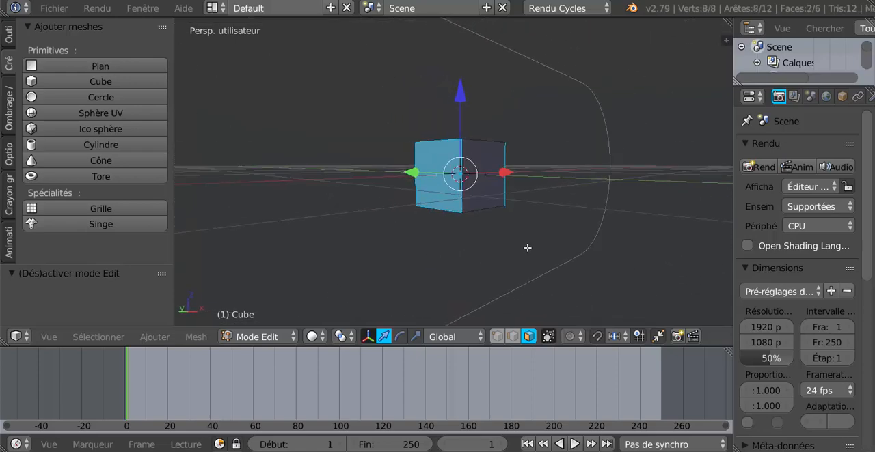
key("x")
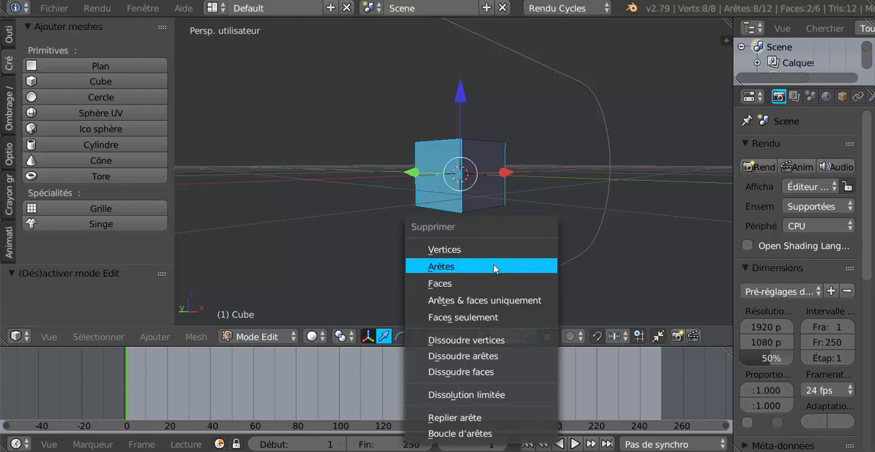
left_click(488, 284)
- Scale the open cube's bottom face along Y to about 0.543 so its sides taper downward
middle_click_drag(478, 259, 494, 227)
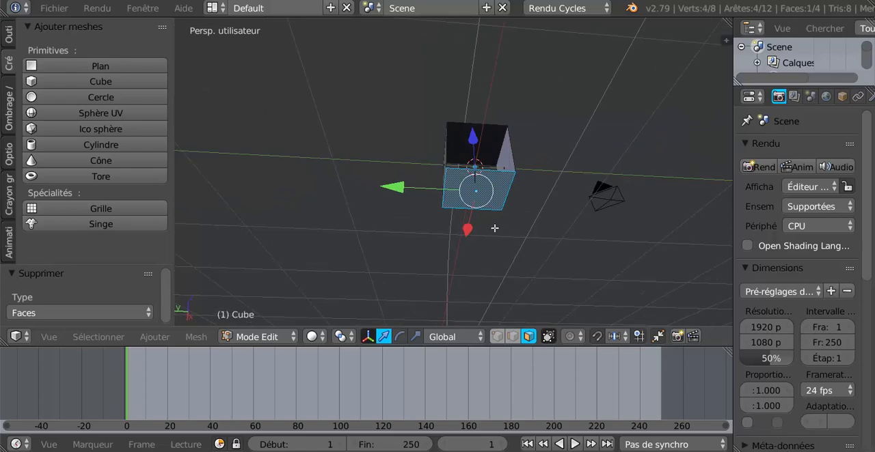
left_click(416, 337)
left_click_drag(388, 190, 431, 191)
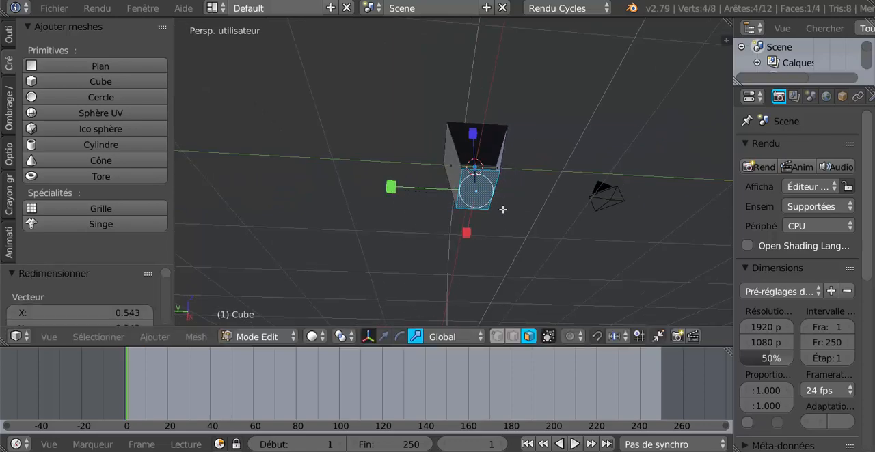
middle_click_drag(503, 209, 410, 278)
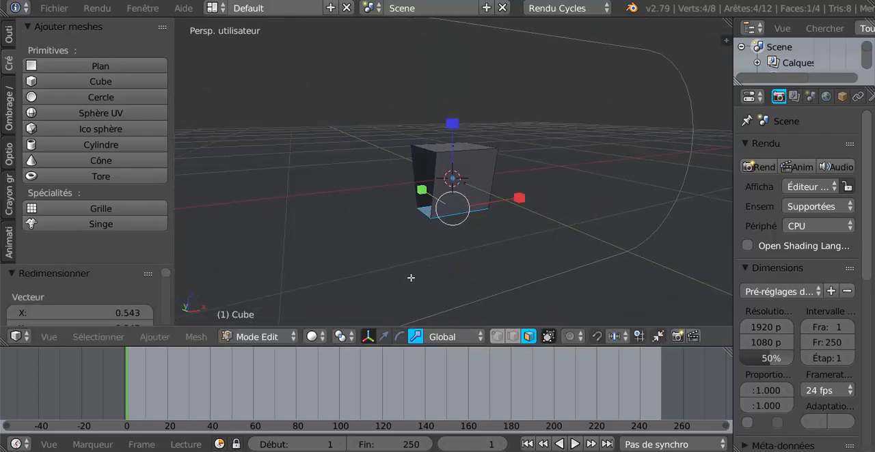
- Move the bottom face up along Z to flatten the block into a low tapered belt segment
left_click(383, 336)
mouse_move(452, 124)
left_mouse_down()
mouse_move(457, 102)
mouse_move(453, 113)
left_mouse_up()
middle_click_drag(470, 176, 424, 192)
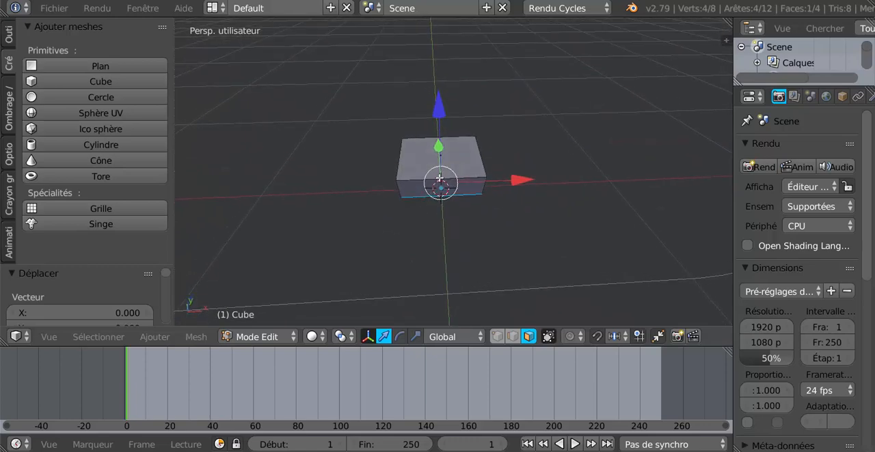
key("ctrl+r")
scroll(439, 179, "up", 2)
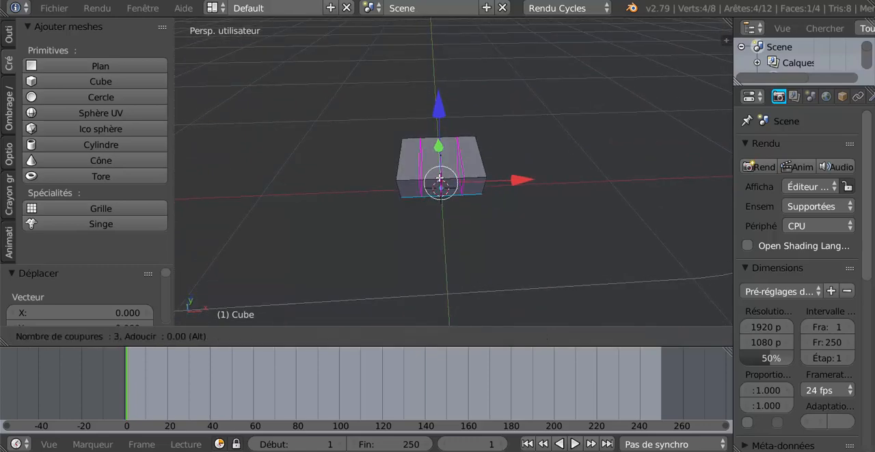
scroll(439, 179, "up", 1)
left_click(439, 179)
right_click(439, 179)
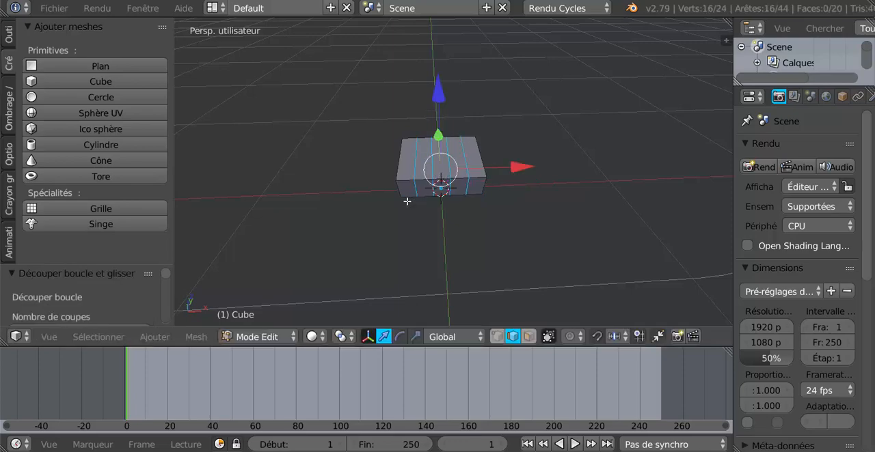
middle_click_drag(370, 233, 374, 235)
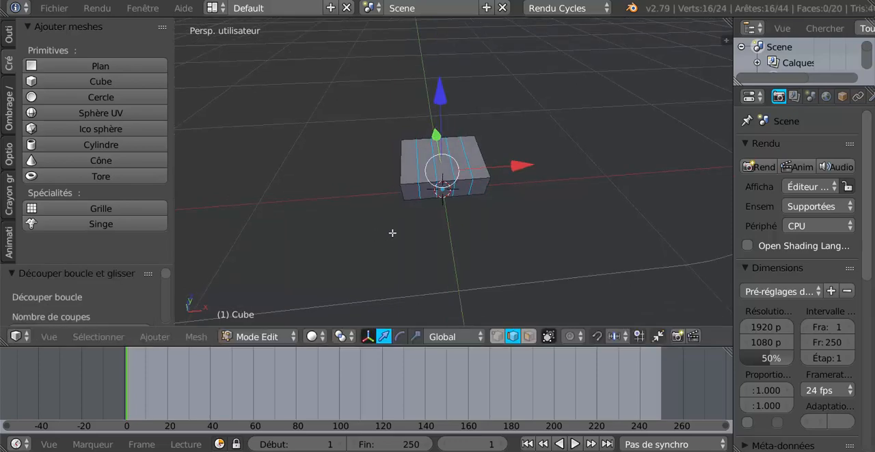
key("ctrl+z")
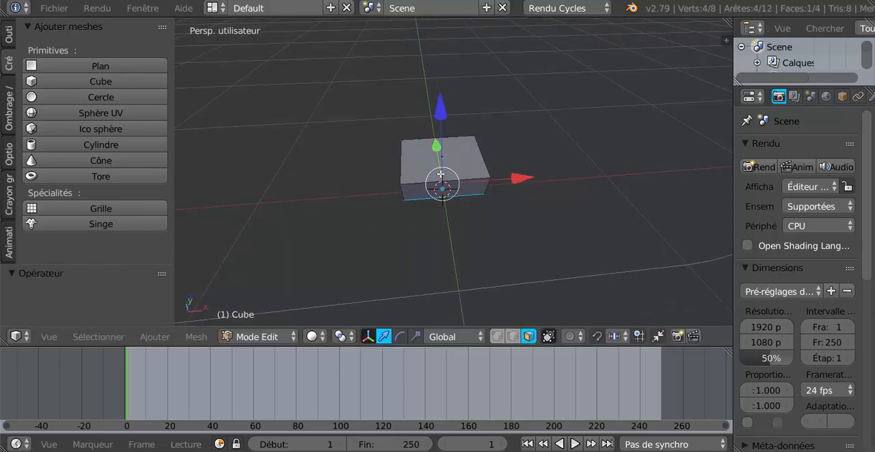
- Add five evenly spaced loop cuts across the block's length along X, without sliding them, and return to Object mode
key("ctrl+r")
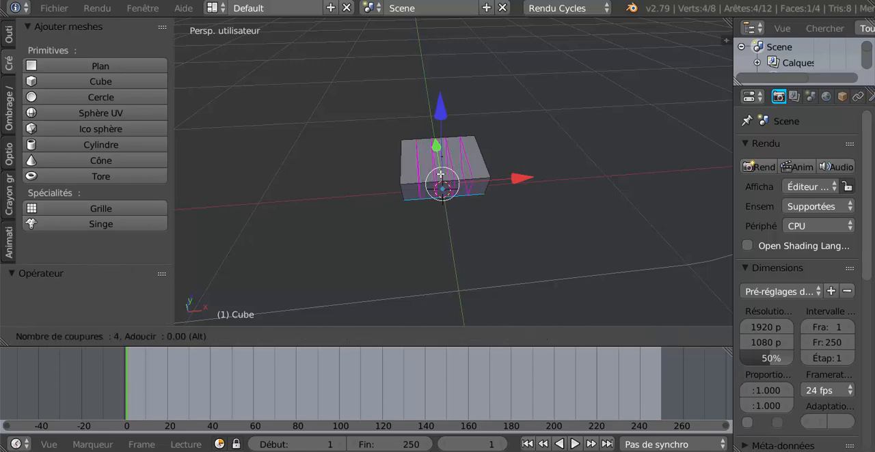
scroll(441, 175, "up", 1)
left_click(441, 175)
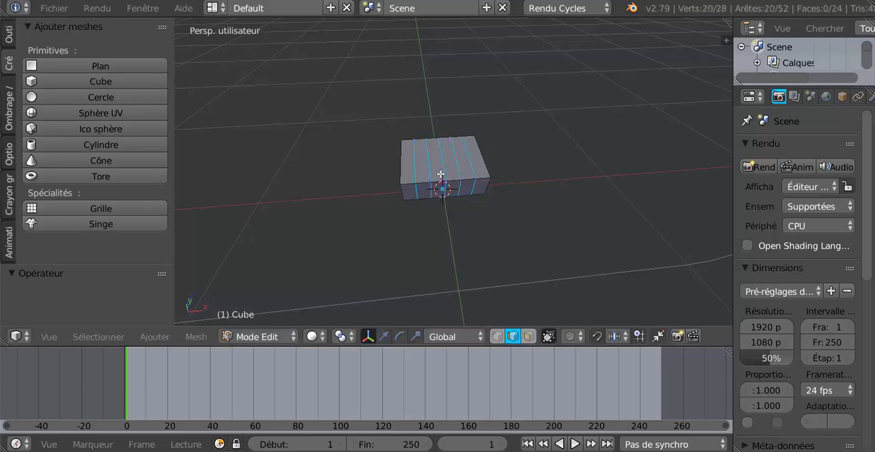
right_click(439, 180)
mouse_move(438, 225)
middle_mouse_down()
mouse_move(455, 178)
mouse_move(399, 198)
mouse_move(433, 237)
middle_mouse_up()
scroll(399, 201, "down", 5)
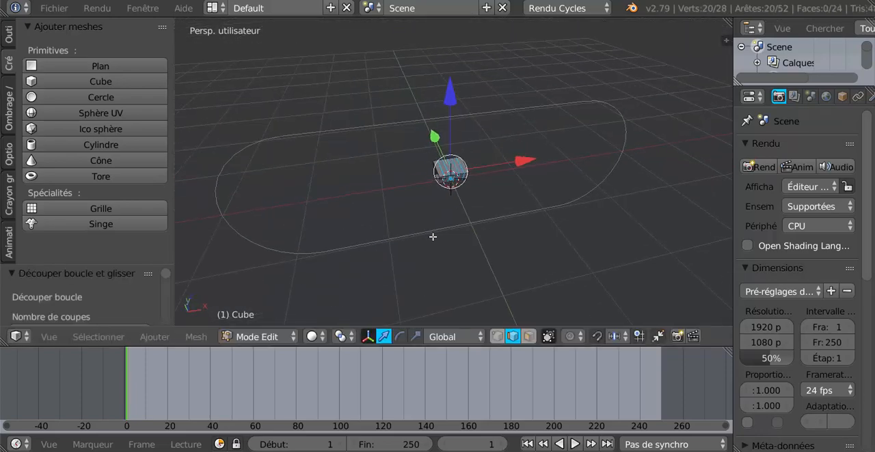
key("Tab")
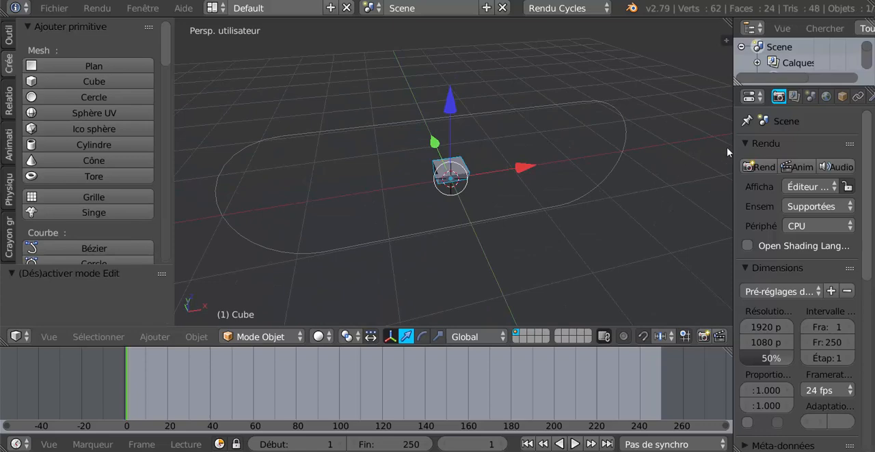
- Widen the properties editor and add an Array (Tableau) modifier to the cube
left_click_drag(731, 142, 615, 145)
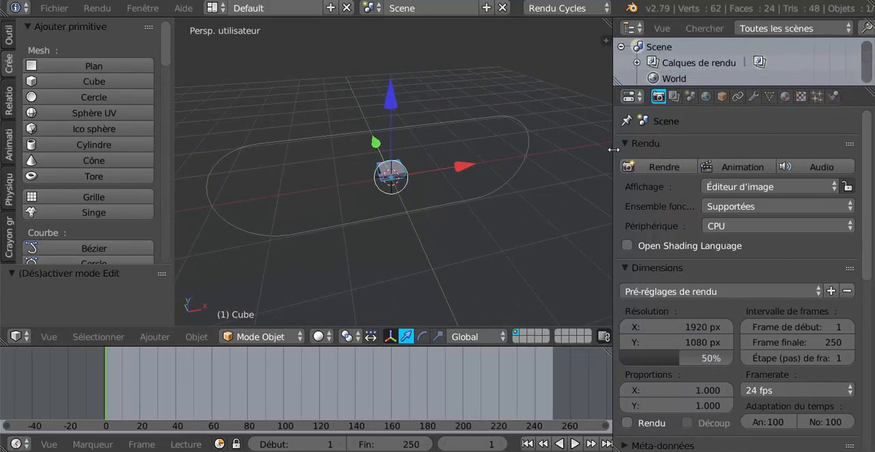
middle_click_drag(424, 235, 365, 254)
left_click(753, 96)
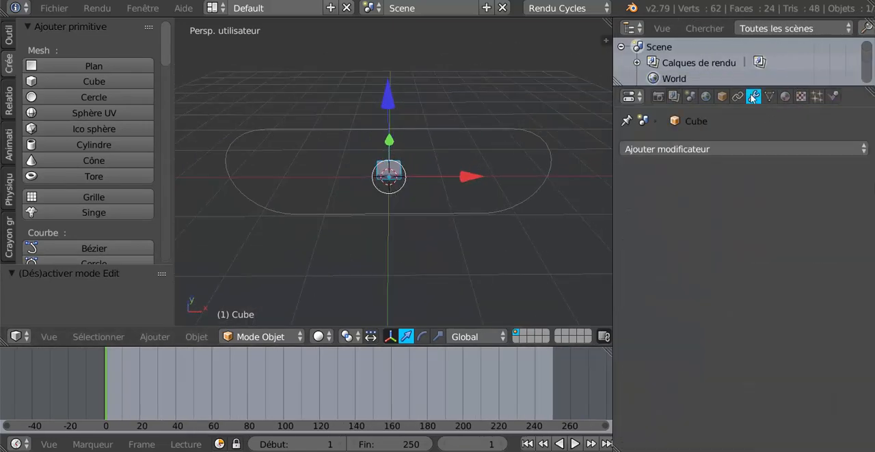
left_click(736, 148)
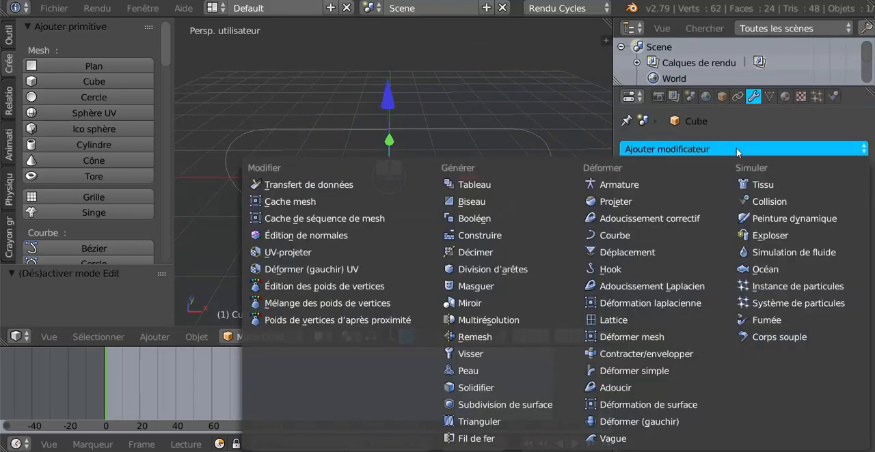
left_click(487, 192)
scroll(438, 255, "up", 3)
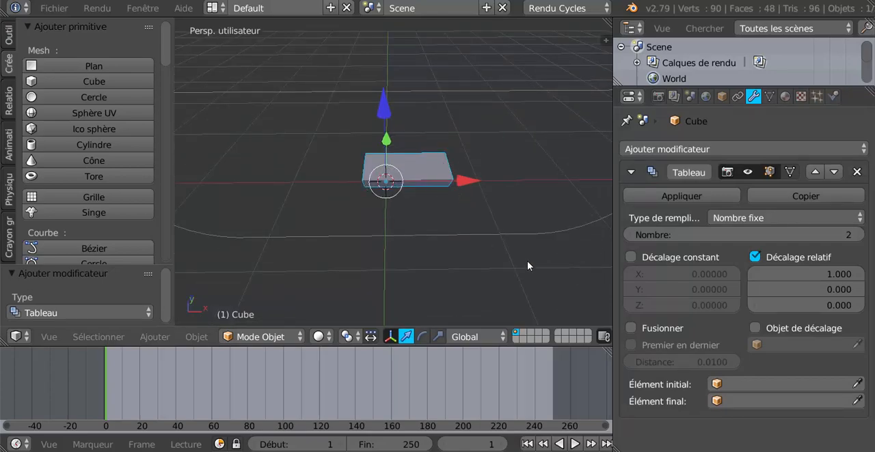
middle_click_drag(527, 263, 557, 233)
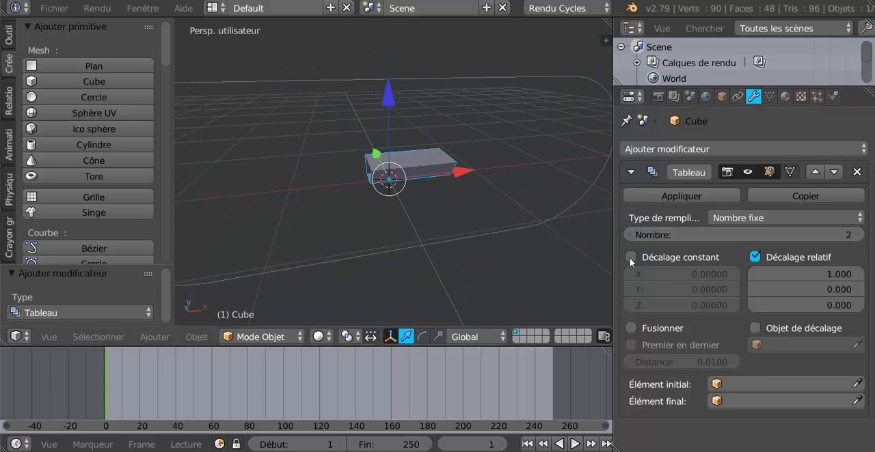
- Add a Curve (Courbe) deform modifier to the cube, below its Array modifier
left_click(720, 150)
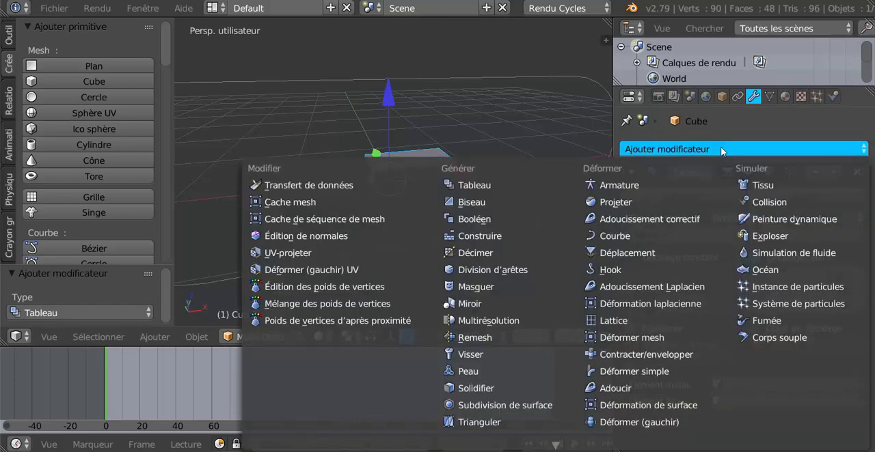
left_click(614, 235)
middle_click_drag(538, 262, 477, 250)
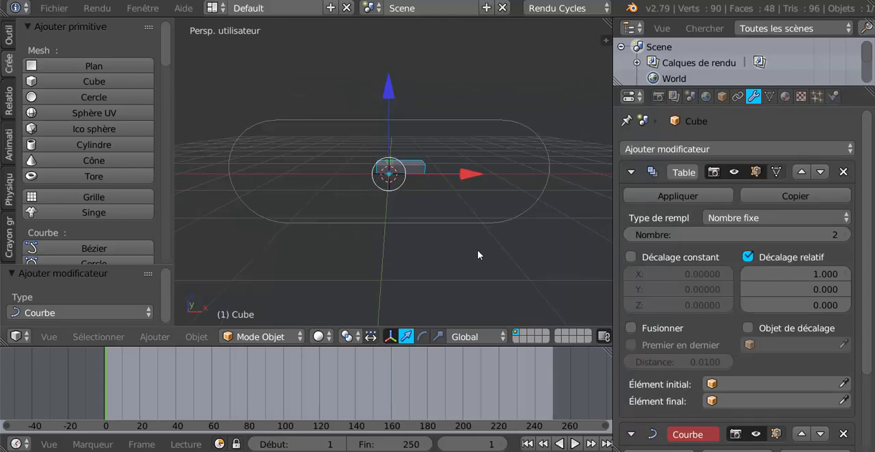
scroll(517, 276, "up", 2)
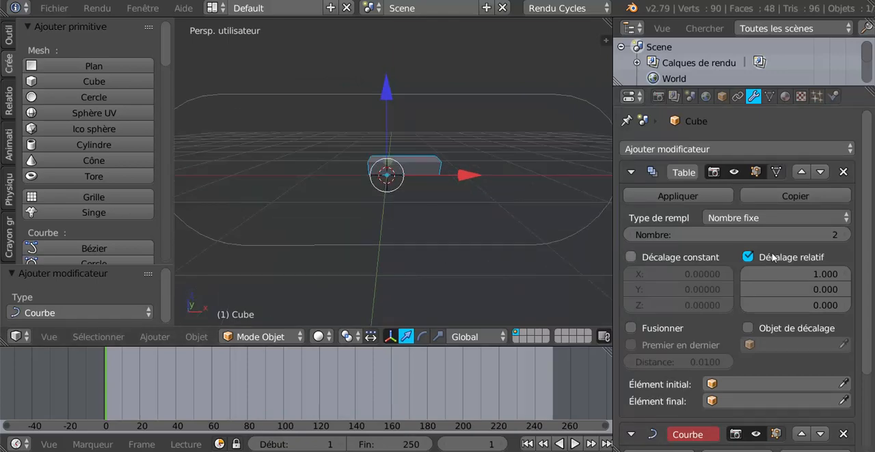
left_click_drag(867, 237, 867, 251)
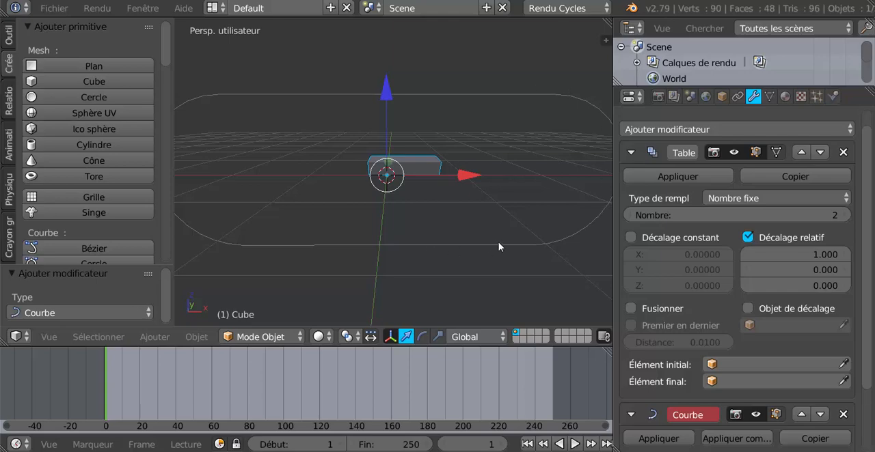
middle_click_drag(484, 130, 515, 143)
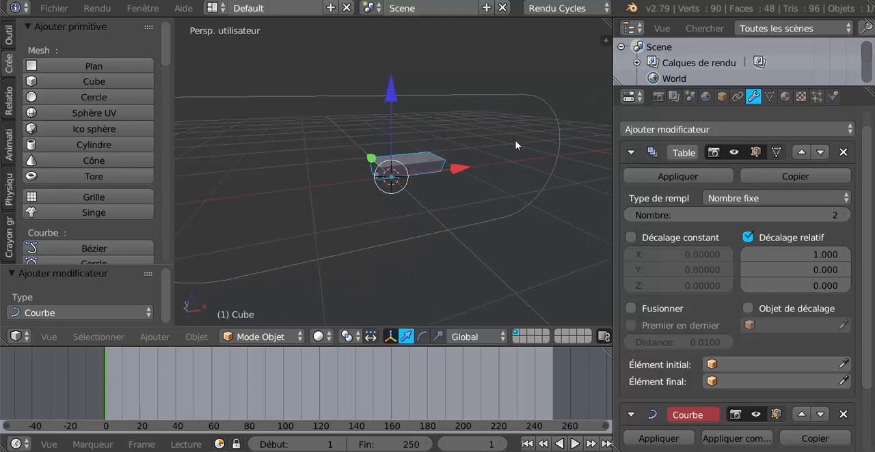
- Select the oblong path, rename the object chemin, and hide the viewport's properties sidebar again
right_click(472, 97)
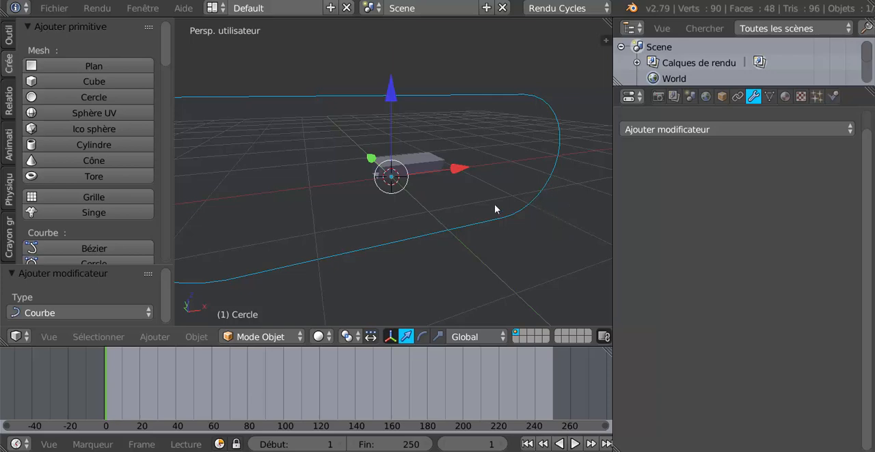
key("n")
scroll(516, 213, "down", 2)
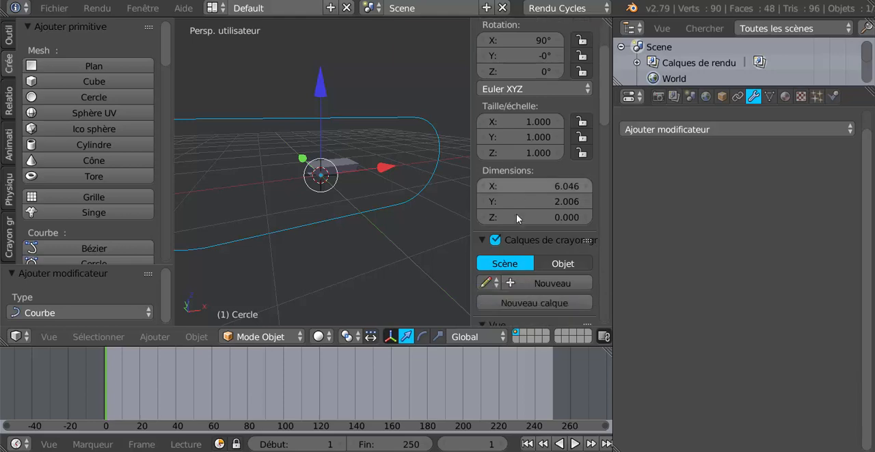
scroll(516, 214, "down", 15)
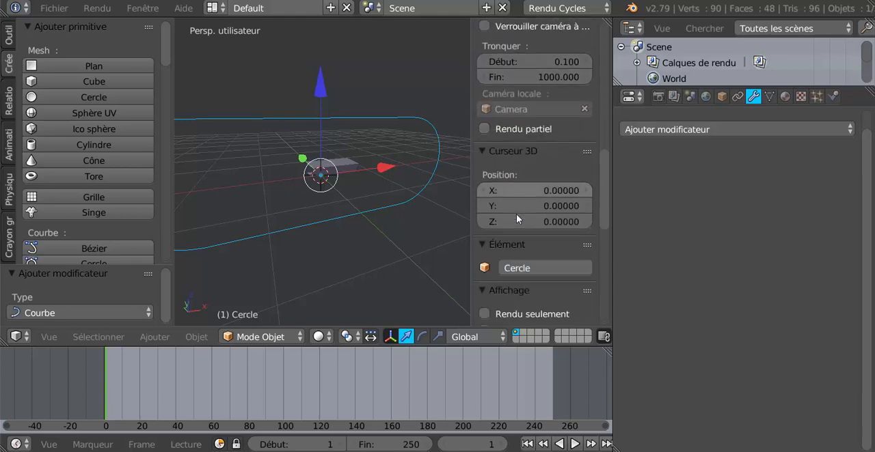
scroll(516, 214, "down", 2)
left_click(540, 223)
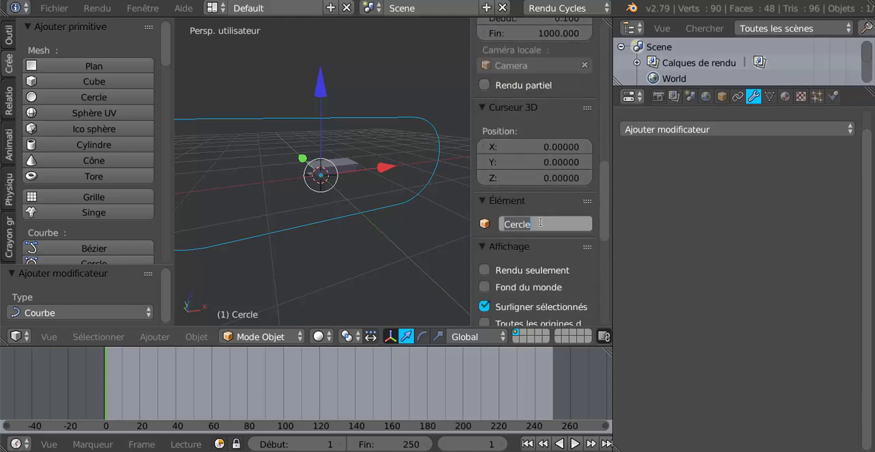
key("BackSpace")
type("CHE")
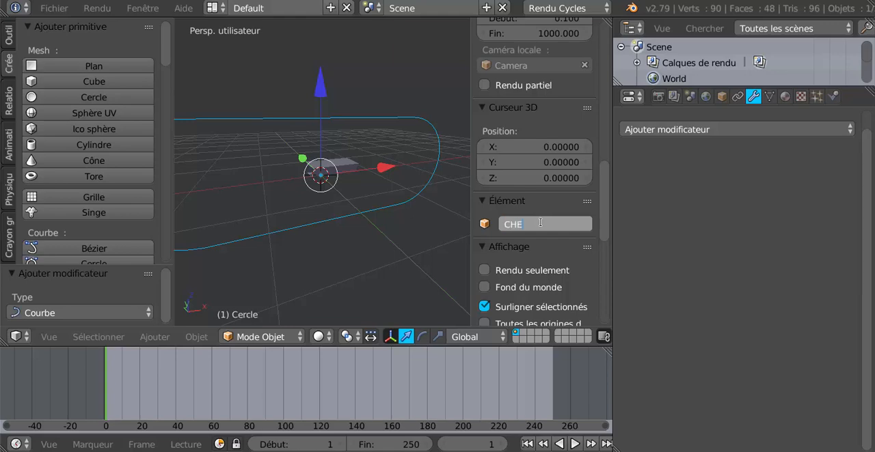
type("MIN")
key("BackSpace")
key("BackSpace")
key("BackSpace")
key("BackSpace")
key("BackSpace")
type("chemin")
key("Return")
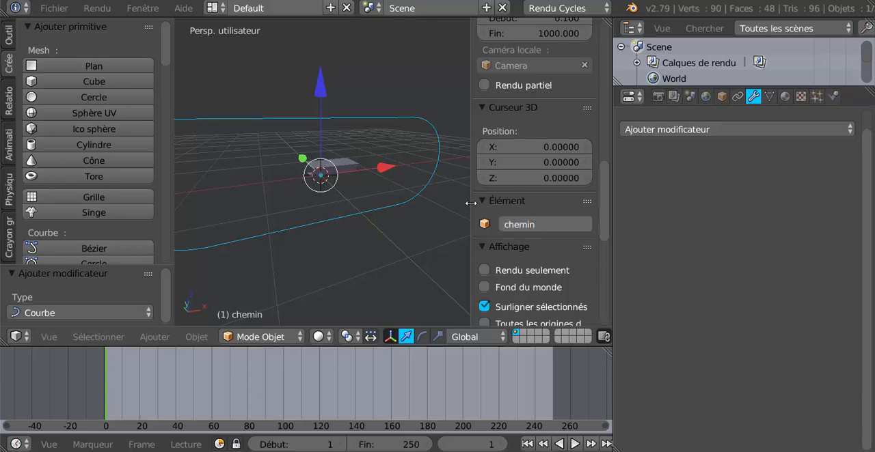
left_click_drag(471, 203, 531, 211)
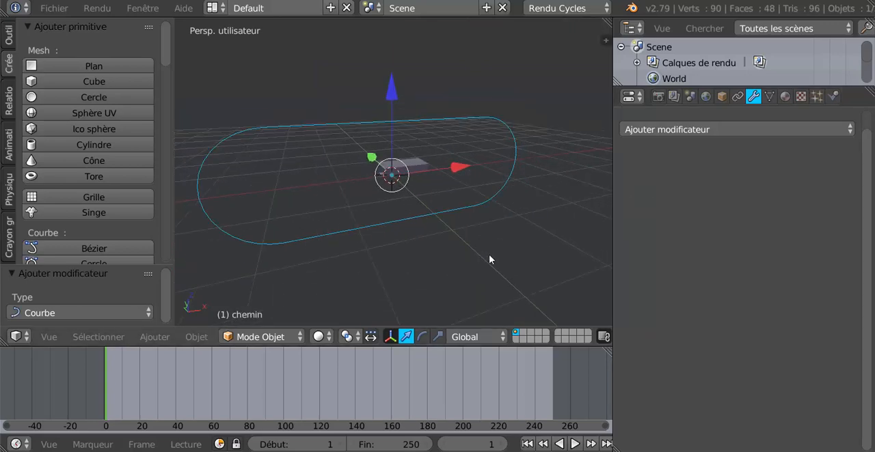
- Convert the chemin path from mesh to curve and check its points in Edit mode, returning to Object mode
middle_click_drag(489, 260, 478, 257)
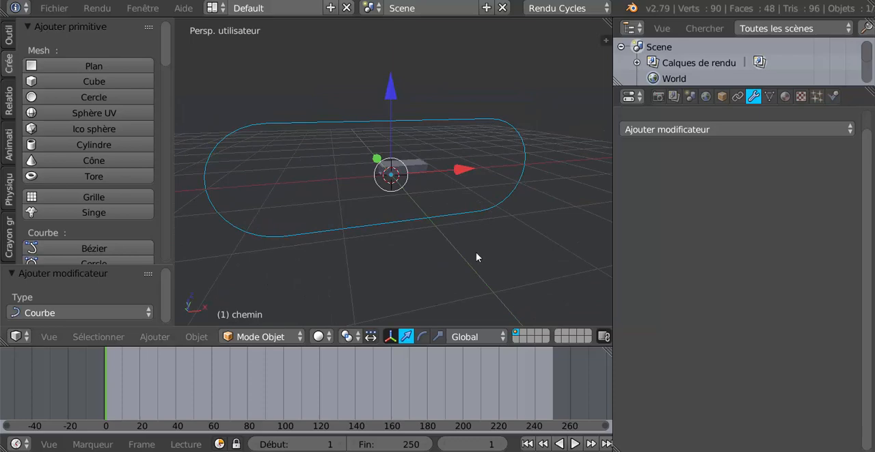
key("alt+c")
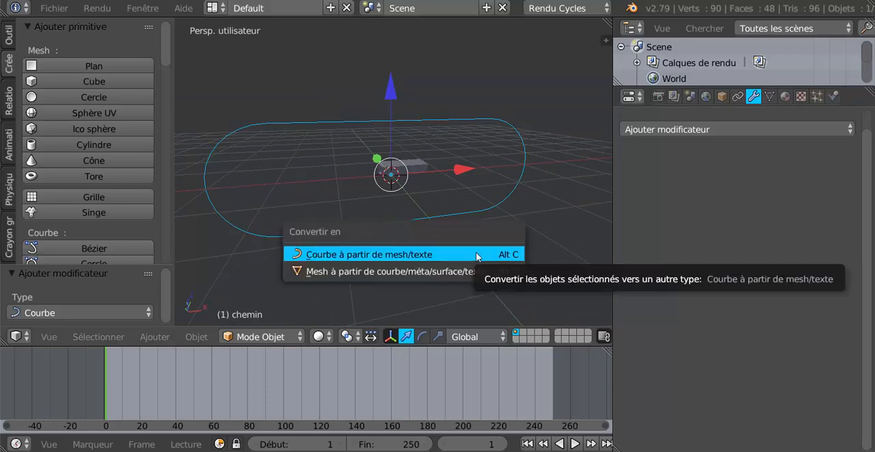
left_click(380, 254)
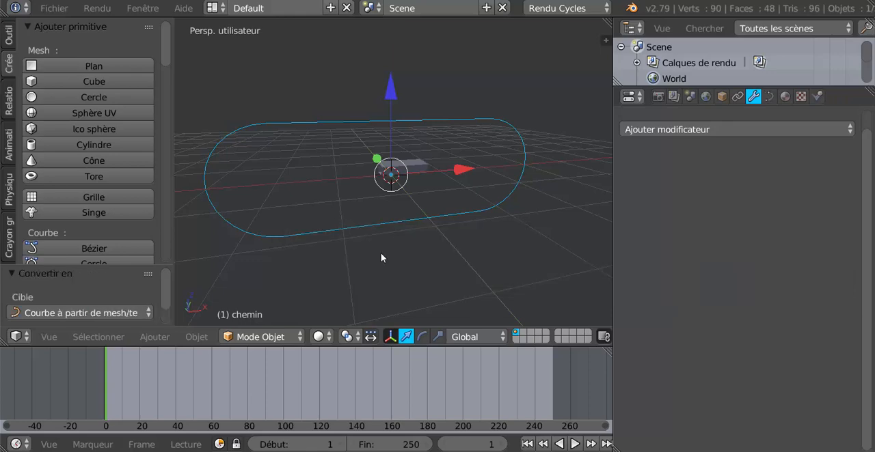
key("Tab")
scroll(393, 242, "down", 4)
middle_click_drag(392, 242, 403, 262)
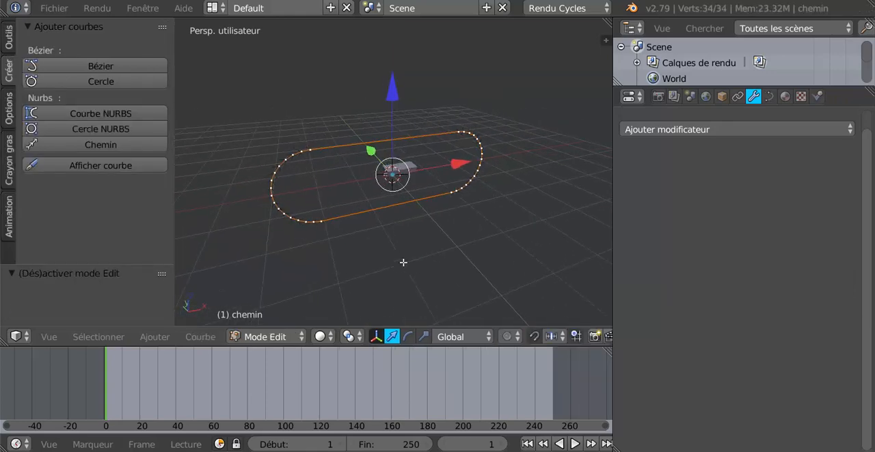
scroll(384, 232, "up", 3)
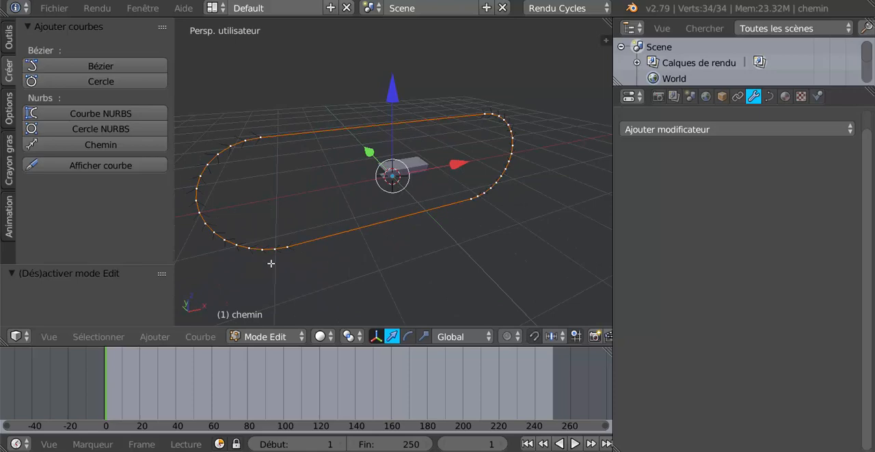
key("Tab")
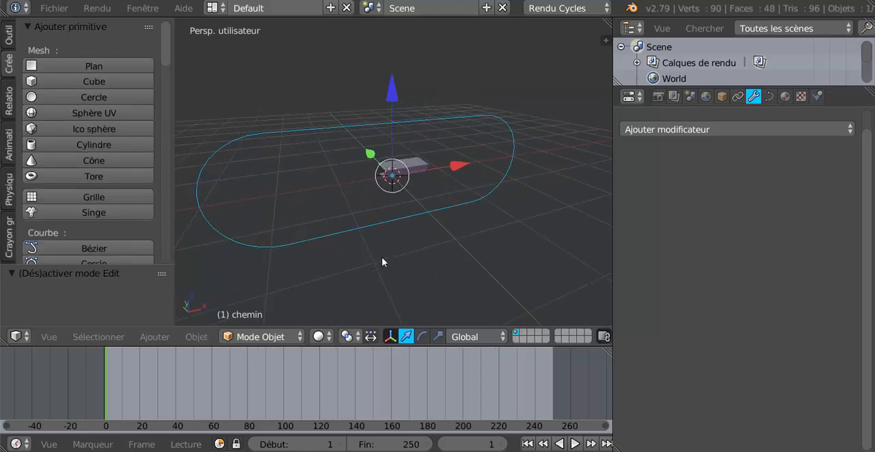
- Select the cube, switch to the front orthographic view, and assign chemin as its Curve modifier's object
right_click(409, 169)
middle_click_drag(418, 272, 407, 266)
scroll(407, 266, "up", 1)
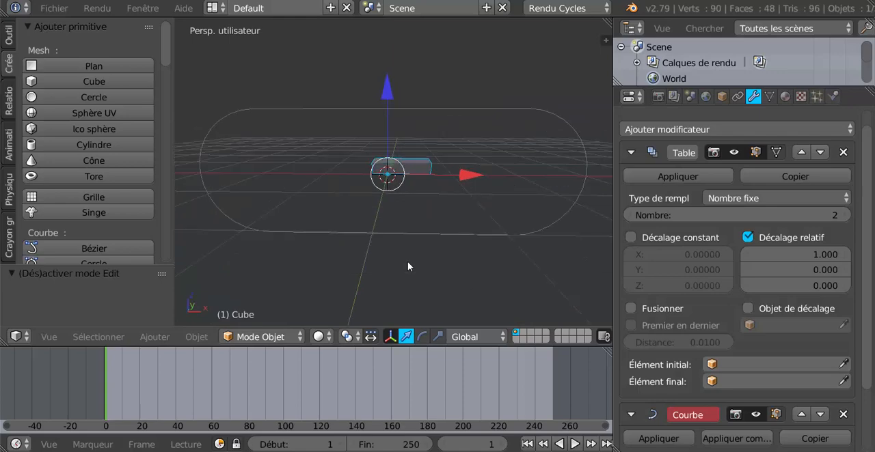
key("KP_1")
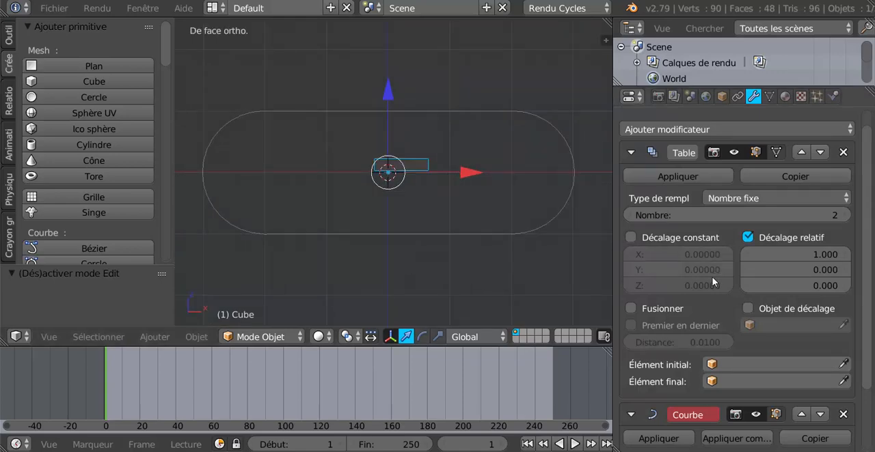
scroll(764, 248, "down", 3)
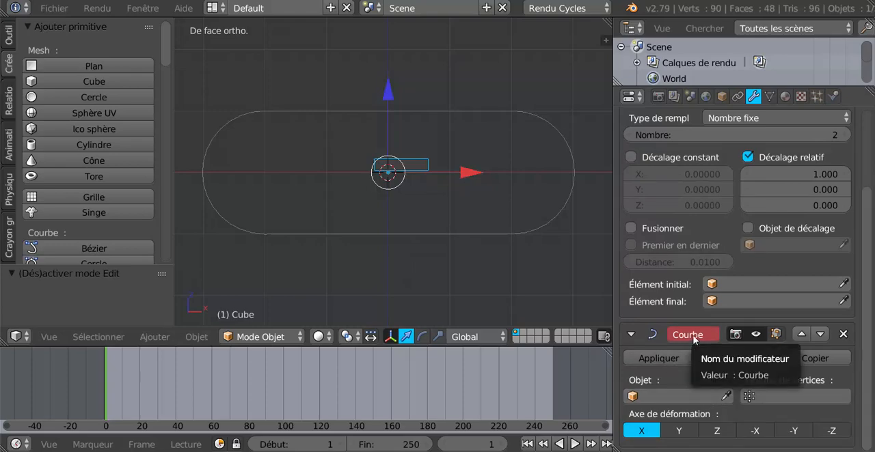
left_click(675, 397)
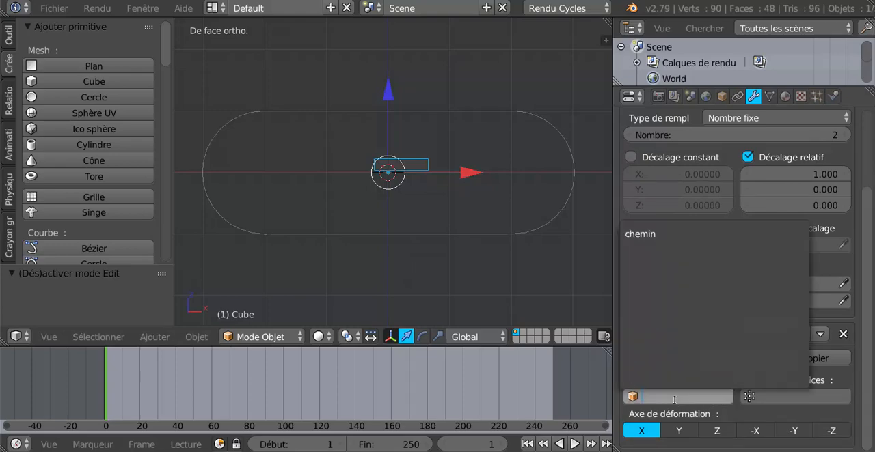
left_click(645, 236)
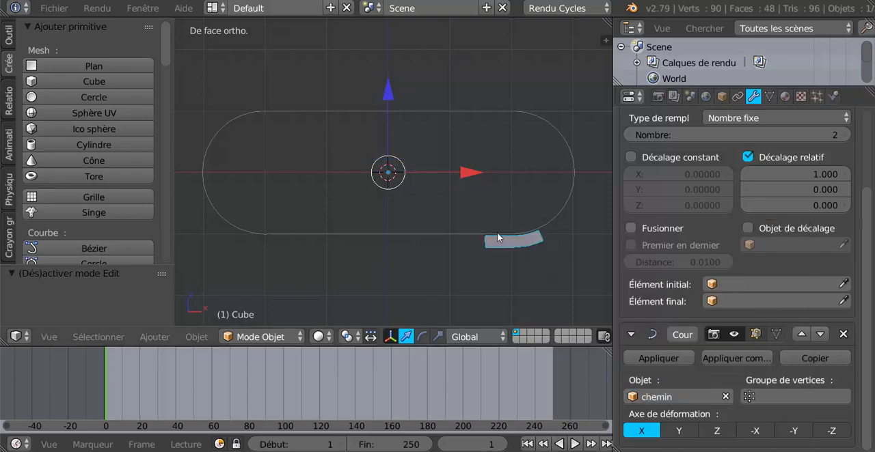
- Enable Merge (Fusionner) in the cube's Array modifier, leaving the constant offset off
scroll(501, 279, "up", 1)
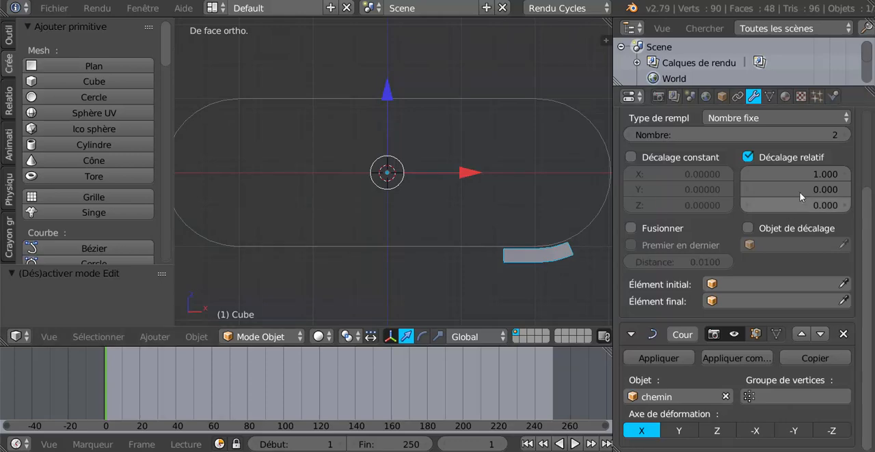
scroll(782, 180, "up", 2)
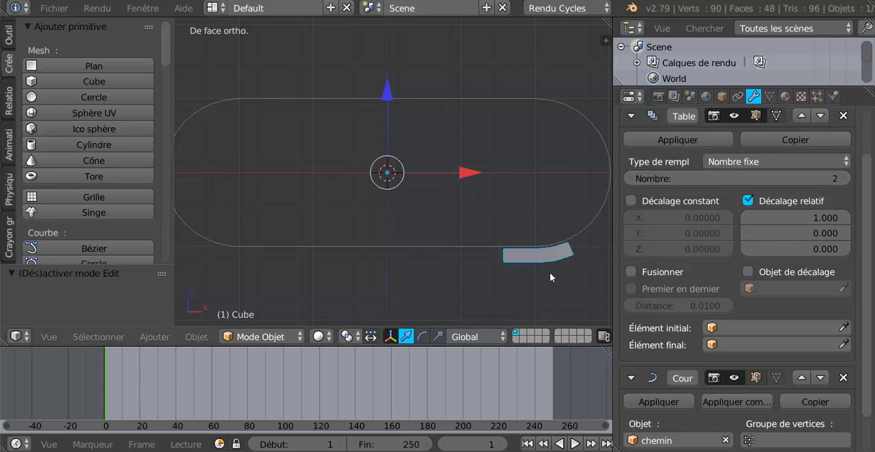
left_click(631, 200)
left_click(630, 201)
left_click(631, 272)
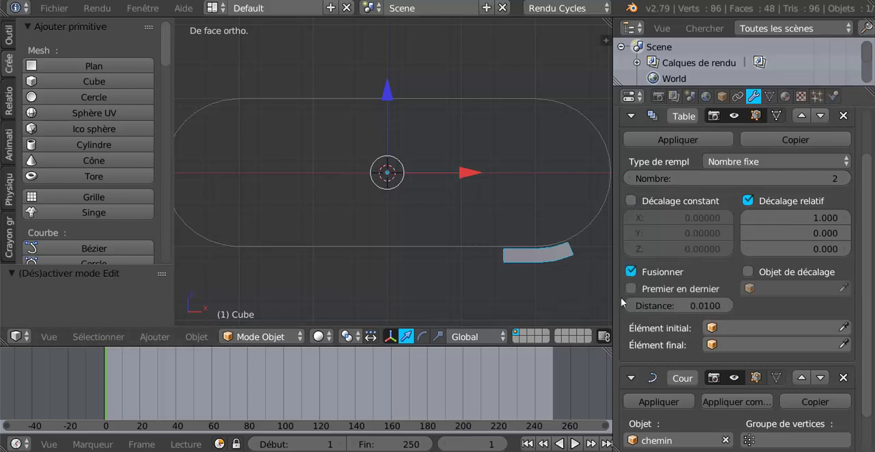
- Set the Array modifier's count (Nombre) to 33 so the segments run around the whole path
scroll(690, 290, "down", 2)
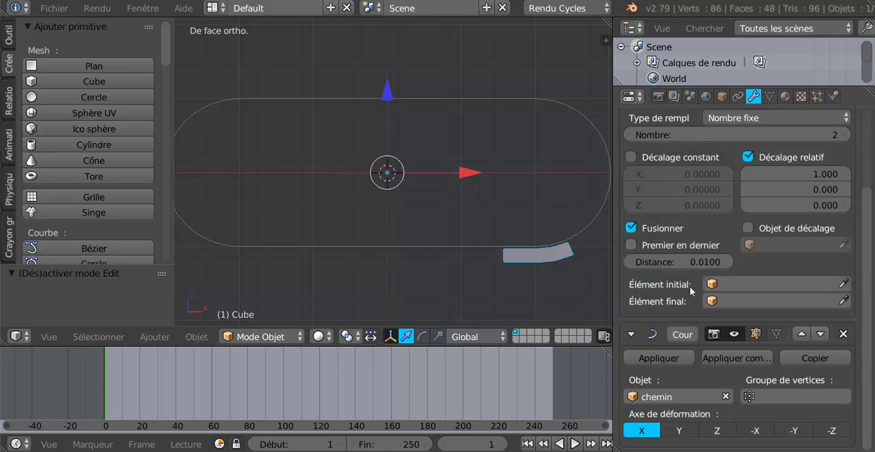
scroll(689, 286, "up", 2)
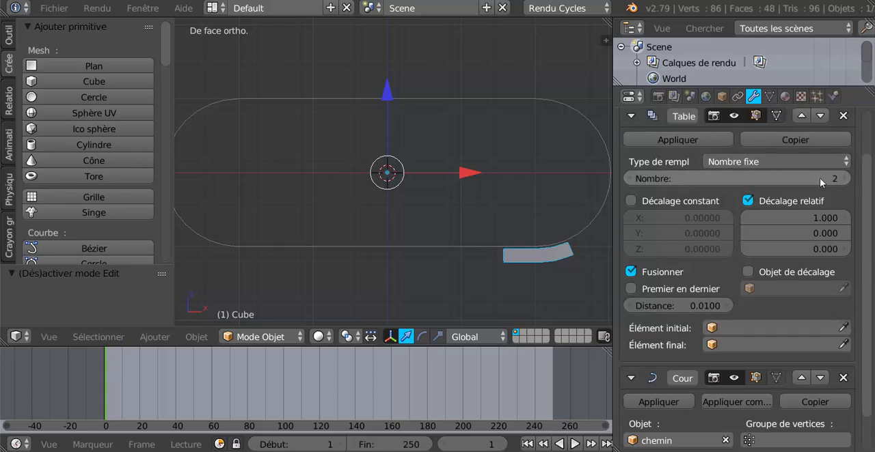
mouse_move(819, 178)
left_mouse_down()
mouse_move(866, 178)
mouse_move(821, 179)
left_mouse_up()
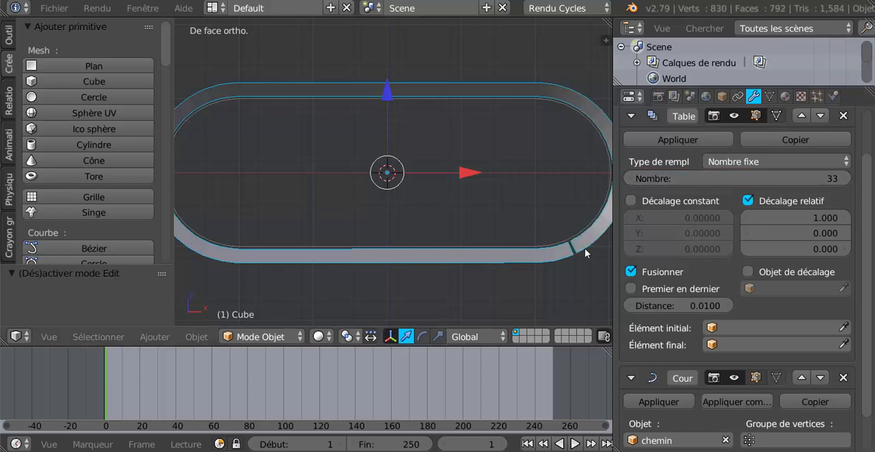
- Examine the joint between the belt's first and last segments at the lower bend, along with the modifier settings
scroll(500, 221, "up", 2)
middle_click_drag(499, 222, 433, 180, "shift")
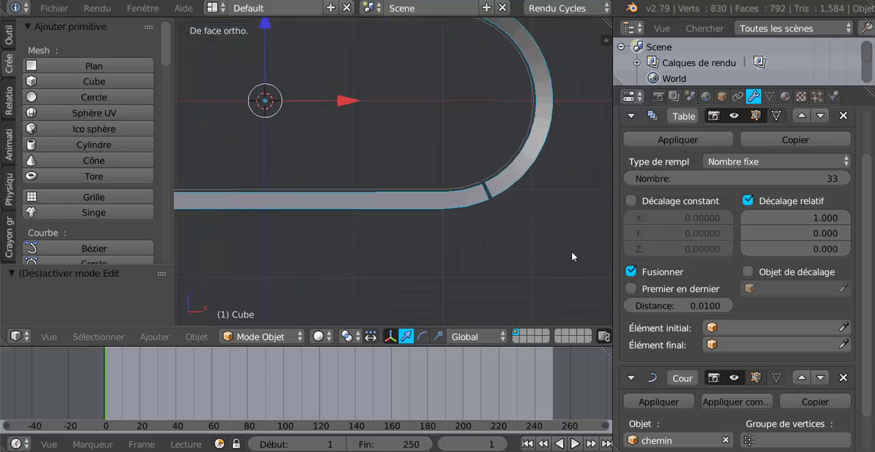
scroll(574, 253, "up", 1)
left_click_drag(612, 205, 639, 206)
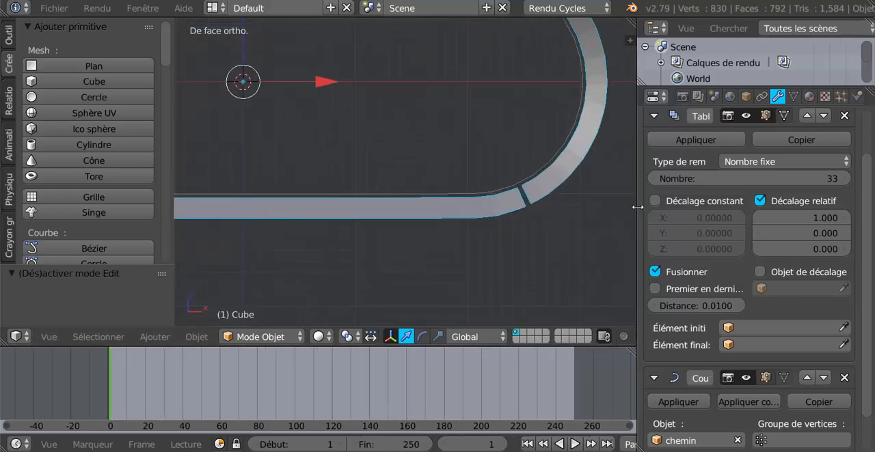
scroll(707, 278, "down", 1)
scroll(707, 279, "down", 1)
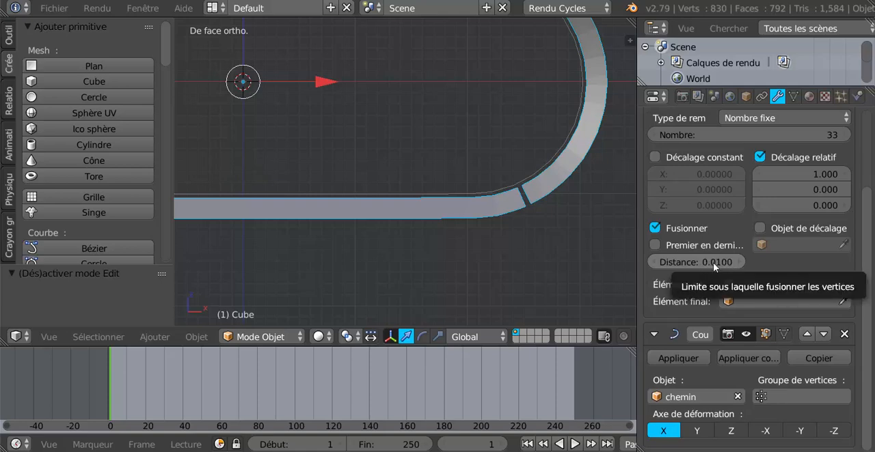
scroll(593, 259, "up", 1)
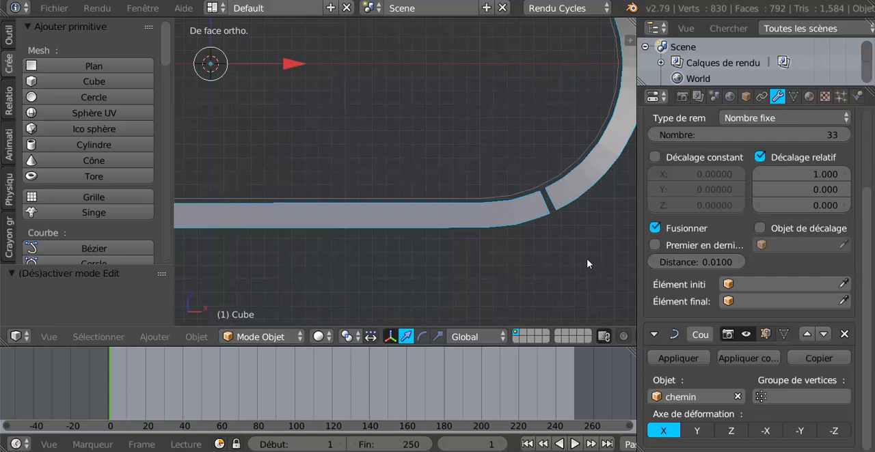
middle_click_drag(552, 258, 450, 257, "shift")
scroll(451, 255, "up", 3)
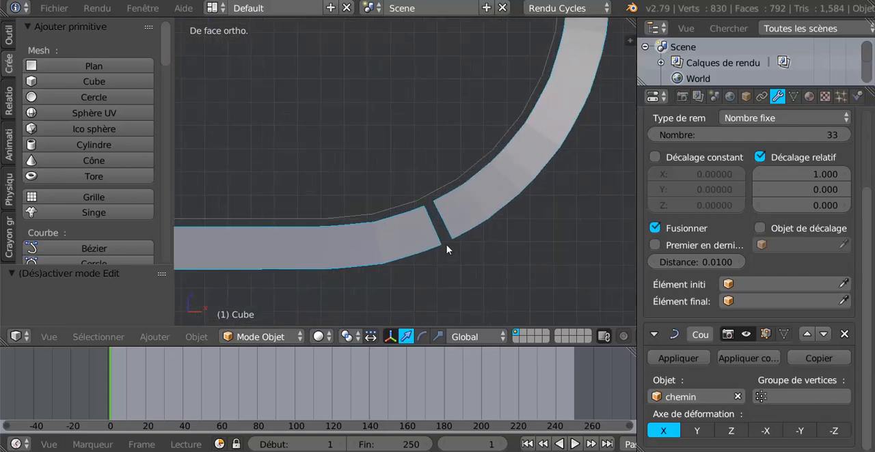
- Select the chemin curve and scale it uniformly to about 0.997 so the belt's end segments meet at the lower bend
right_click(463, 182)
scroll(472, 284, "up", 2)
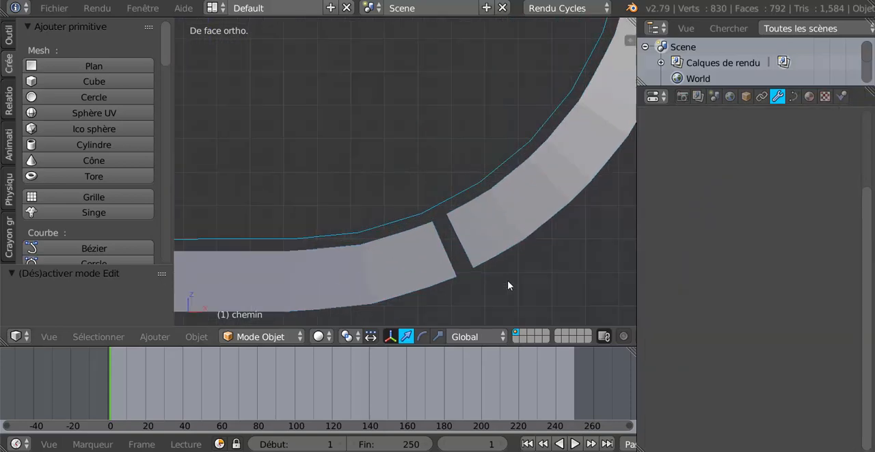
middle_click_drag(515, 289, 498, 269, "shift")
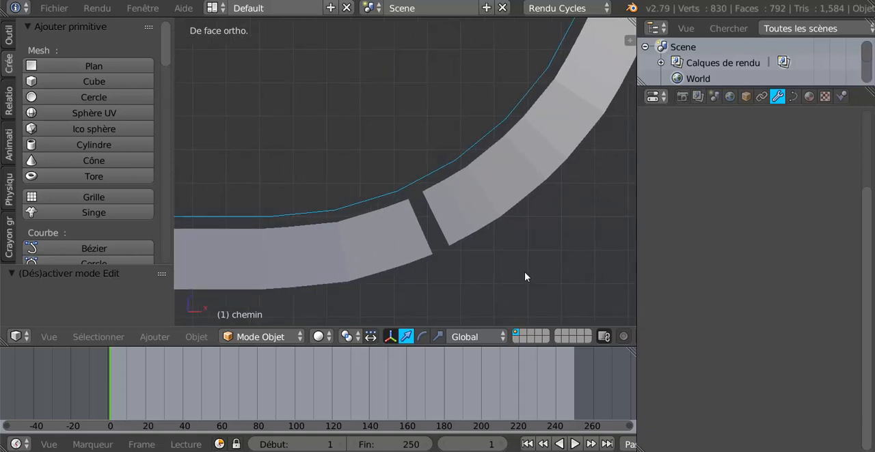
key("s")
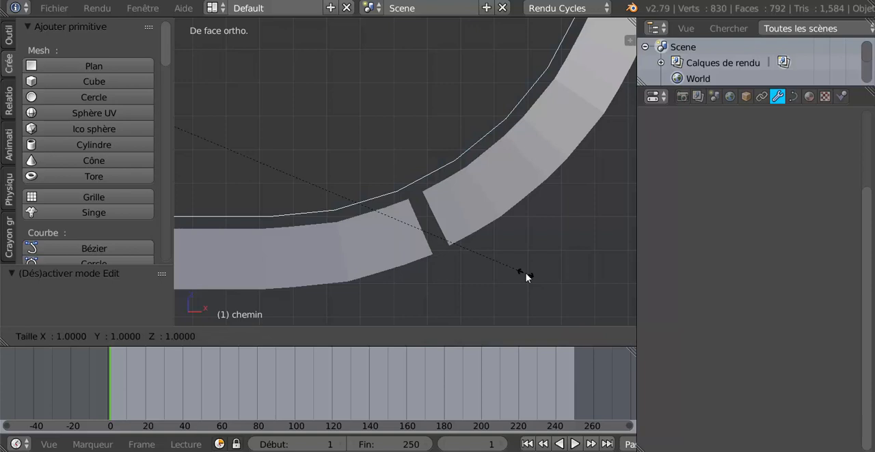
left_click(505, 244)
scroll(444, 271, "up", 3)
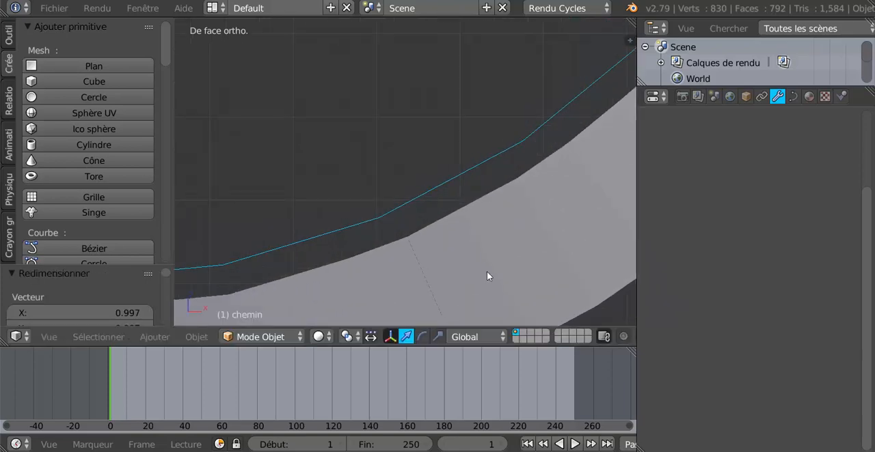
key("s")
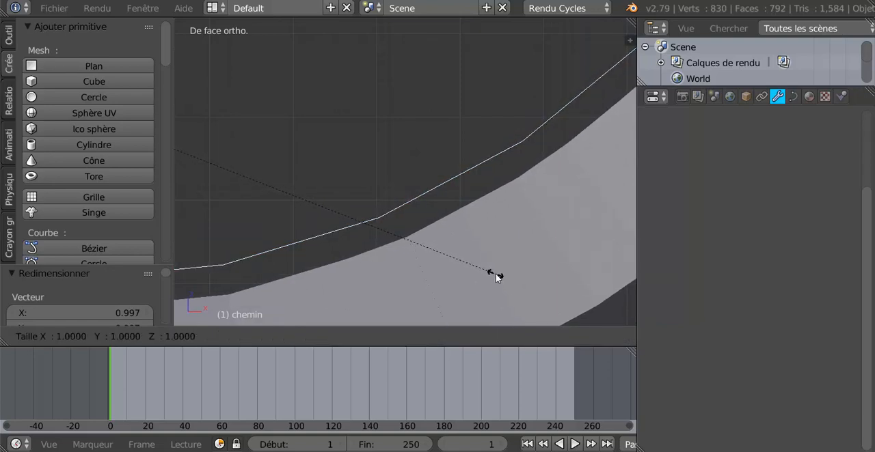
left_click(495, 273)
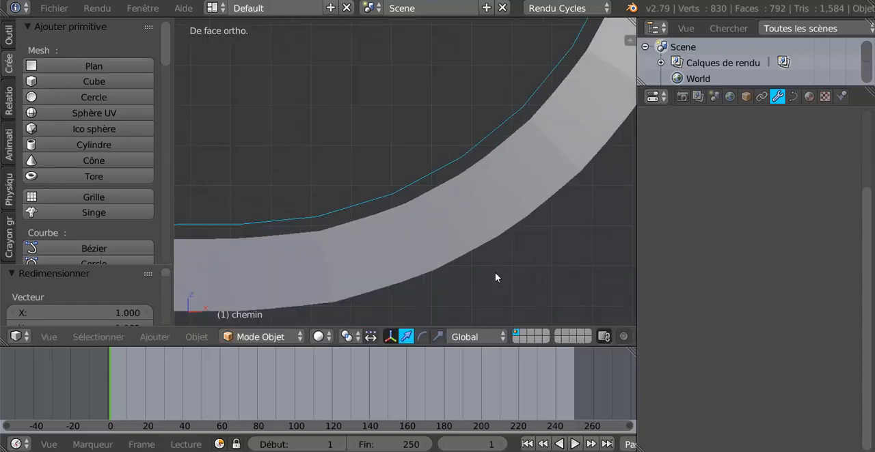
scroll(495, 273, "down", 6)
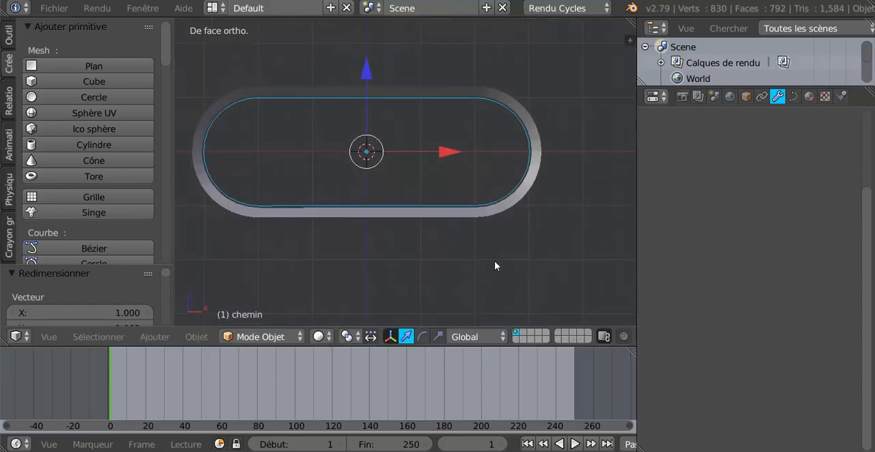
- Select the belt cube, enable the scale manipulator, and narrow the belt along the Y axis to about 0.592
middle_click_drag(494, 261, 546, 283)
right_click(427, 219)
scroll(534, 250, "down", 3)
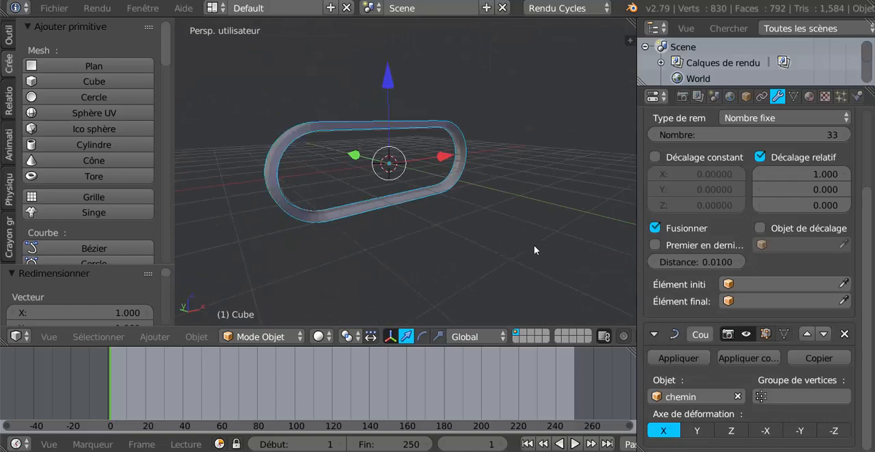
middle_click_drag(534, 251, 492, 260)
scroll(864, 240, "up", 1)
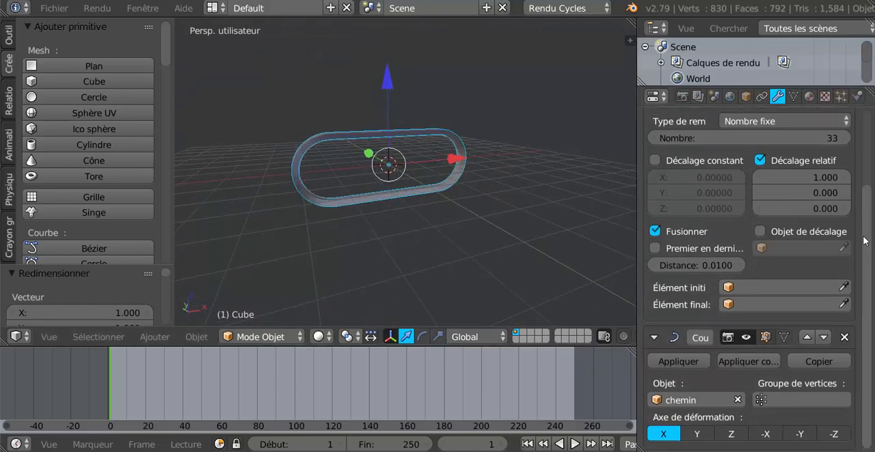
scroll(864, 240, "up", 4)
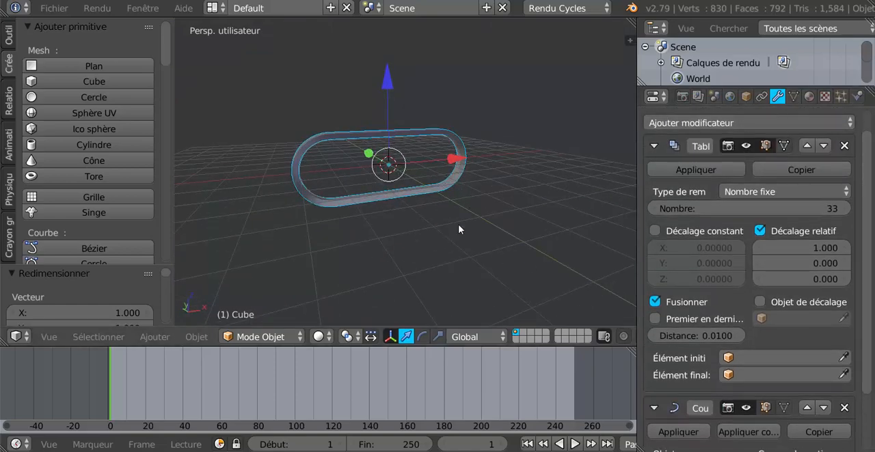
middle_click_drag(458, 224, 384, 280)
scroll(386, 278, "up", 2)
scroll(389, 281, "up", 2)
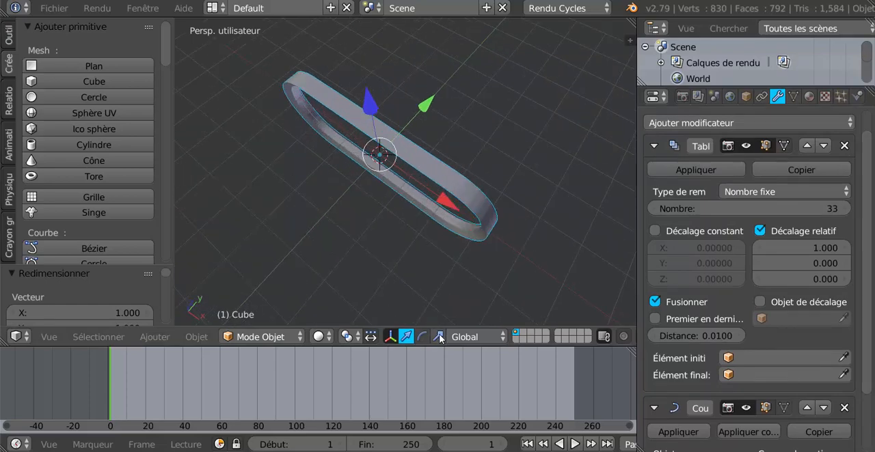
left_click(438, 337)
scroll(400, 97, "up", 2)
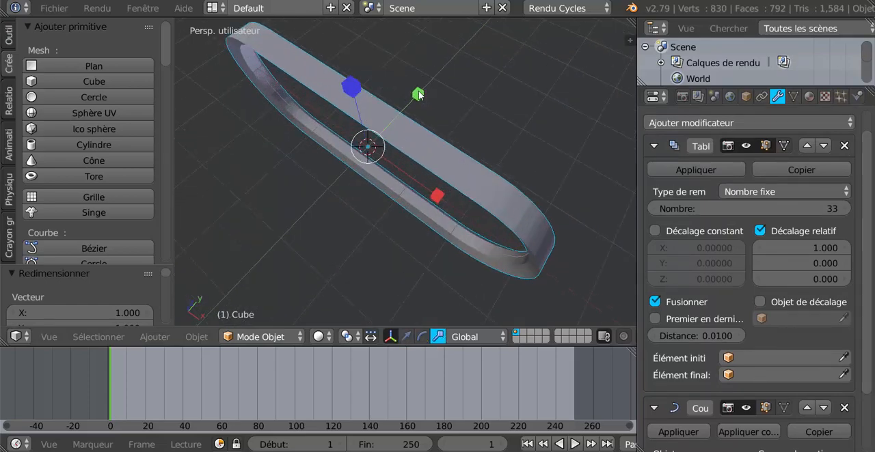
key("s")
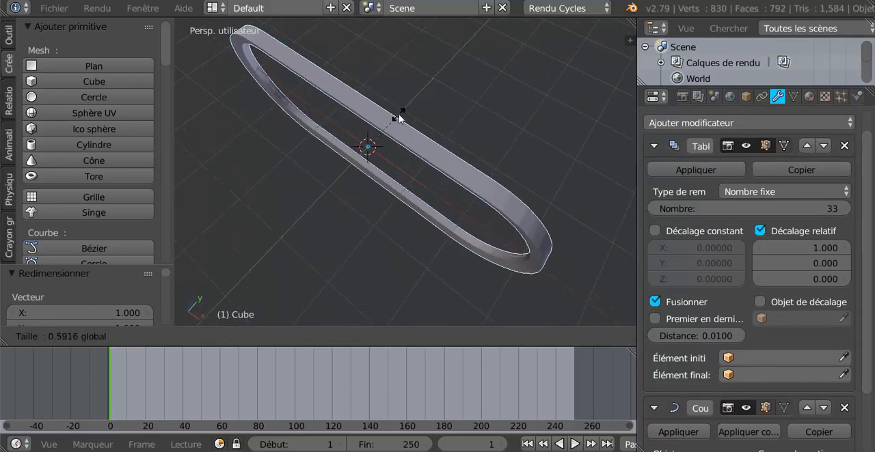
left_click(399, 114)
middle_click_drag(395, 141, 426, 78)
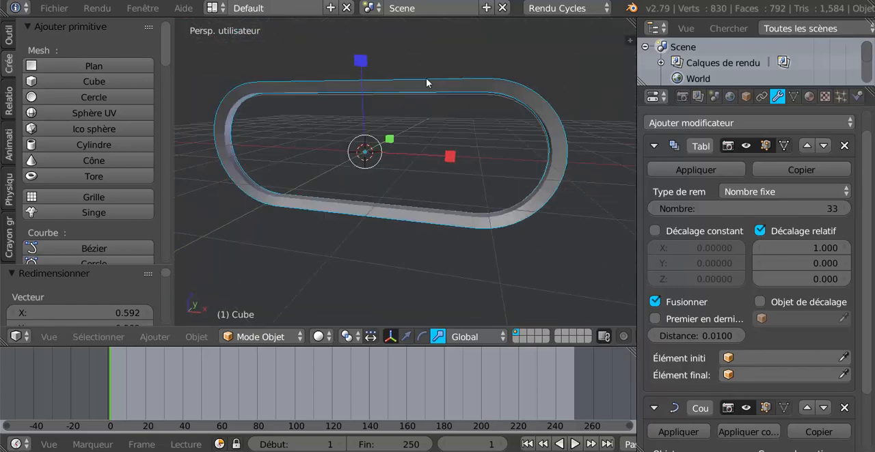
- In Edit Mode, scale the whole belt segment along Z to about 0.63, then refine its thickness slightly
key("Tab")
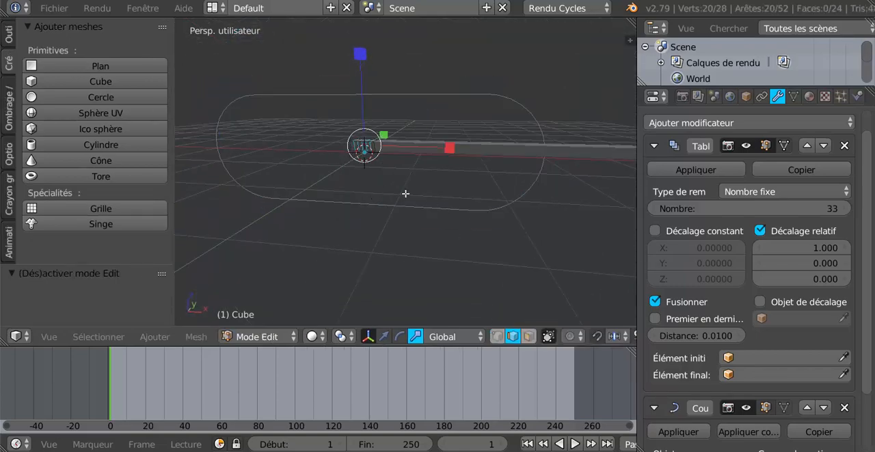
middle_click_drag(403, 196, 435, 203)
key("a")
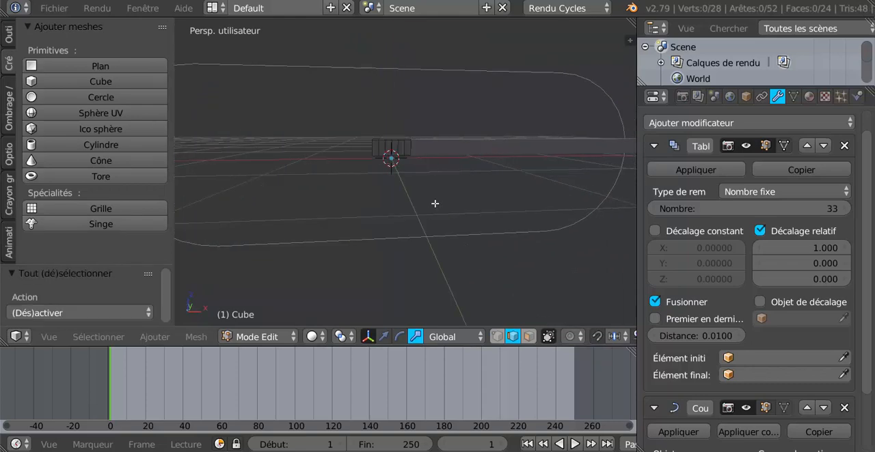
scroll(434, 203, "up", 6)
key("s")
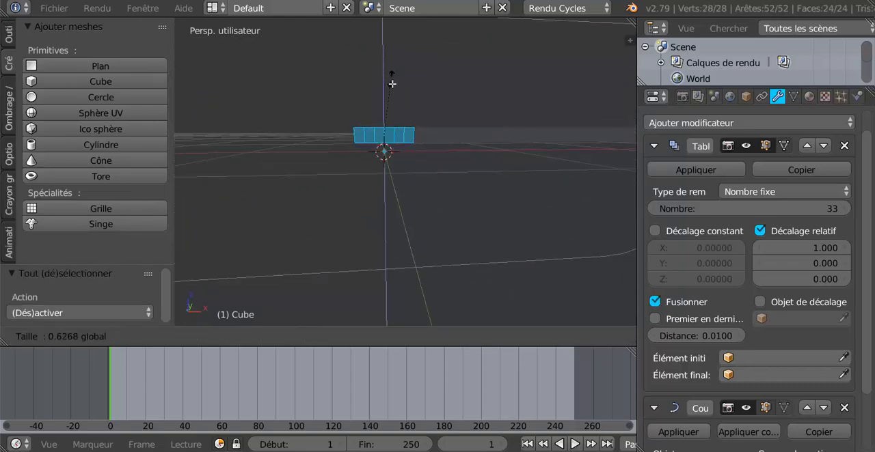
left_click(394, 93)
key("Tab")
middle_click_drag(390, 105, 381, 127)
key("Tab")
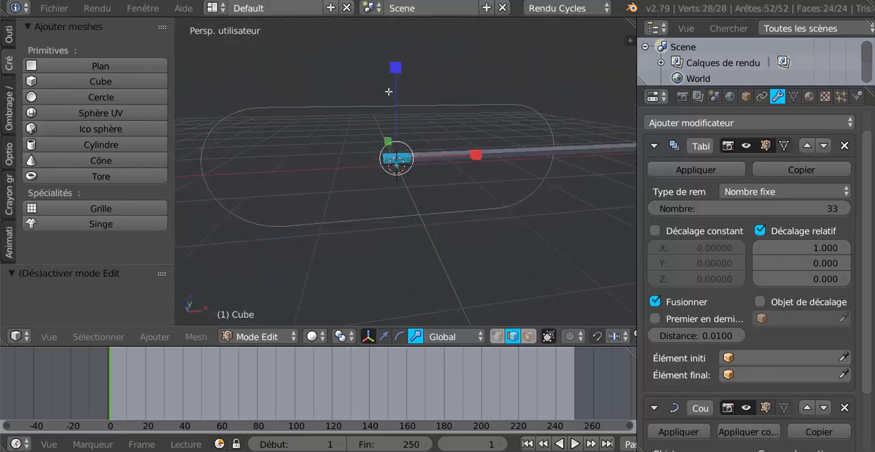
left_click_drag(396, 73, 397, 81)
middle_click_drag(394, 194, 413, 158)
- Add a Subdivision Surface (Subdivision de surface) modifier to the cube and apply smooth shading (Adoucir) to the belt
scroll(476, 152, "down", 3)
scroll(769, 320, "down", 3)
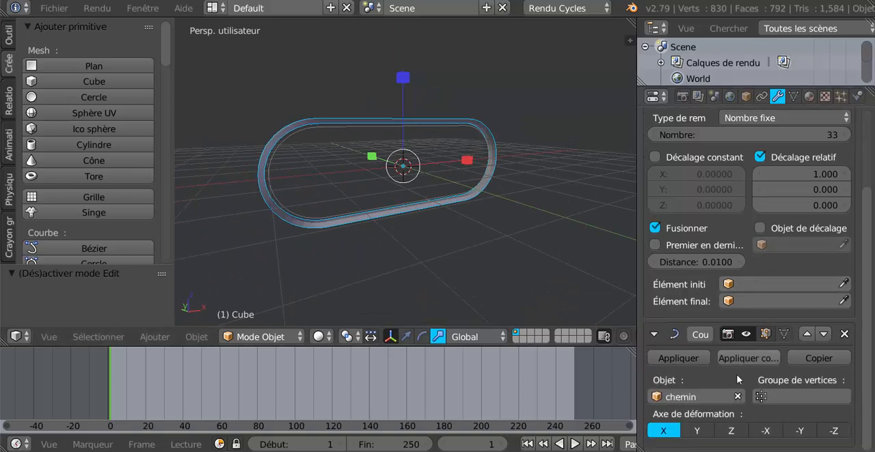
scroll(705, 336, "up", 4)
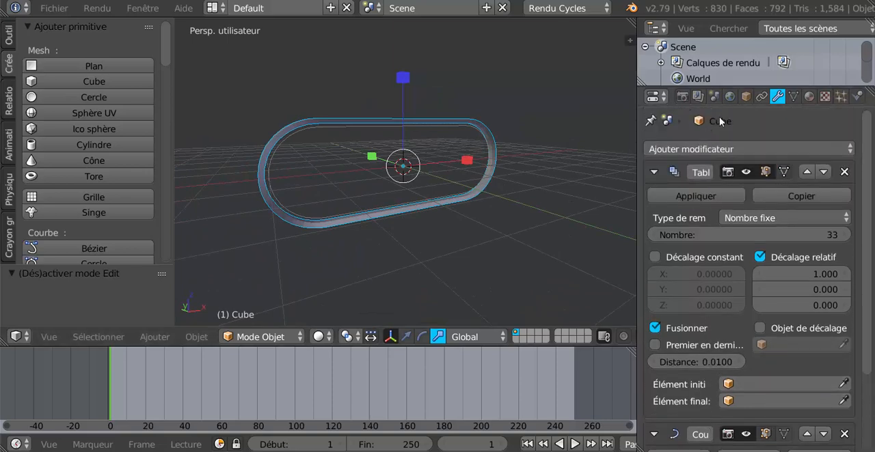
left_click(754, 151)
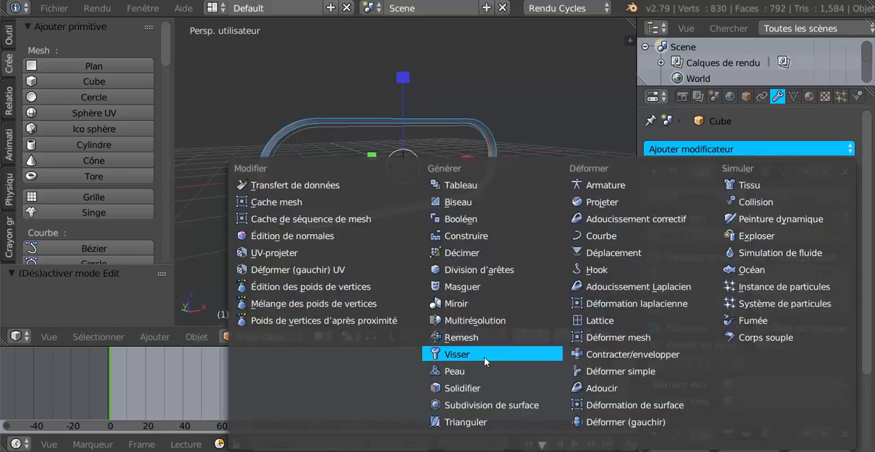
left_click(482, 406)
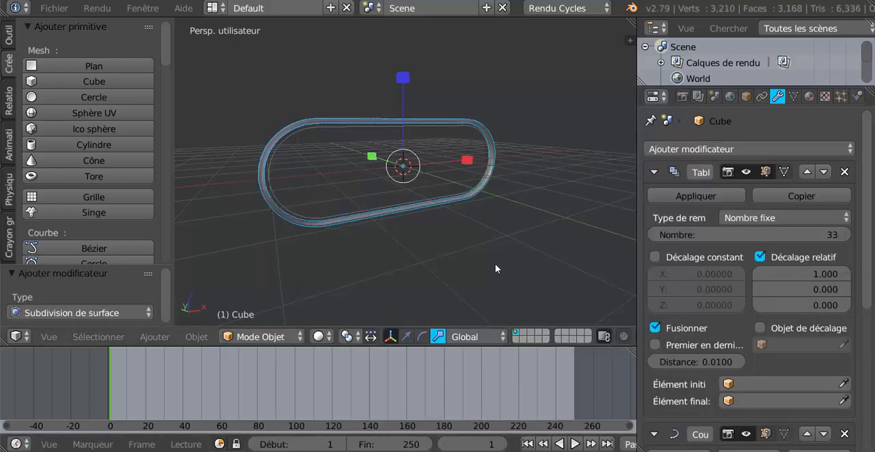
scroll(492, 264, "up", 3)
middle_click_drag(491, 264, 471, 266)
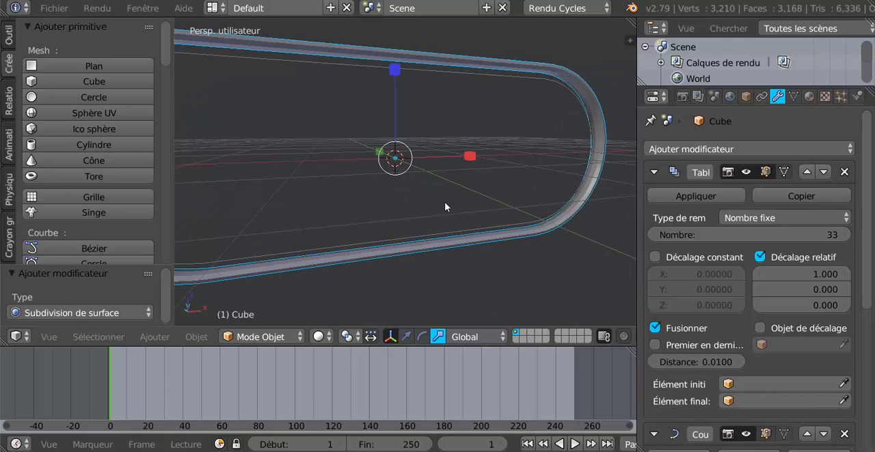
scroll(436, 222, "down", 4)
left_click(9, 36)
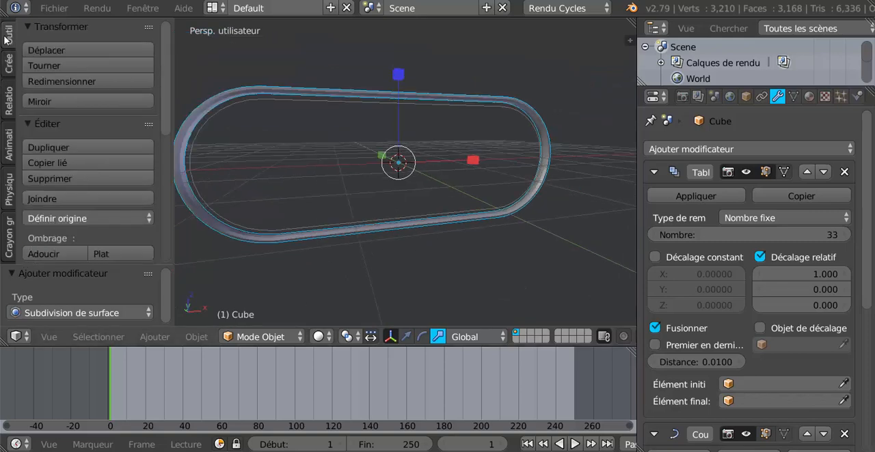
left_click(48, 254)
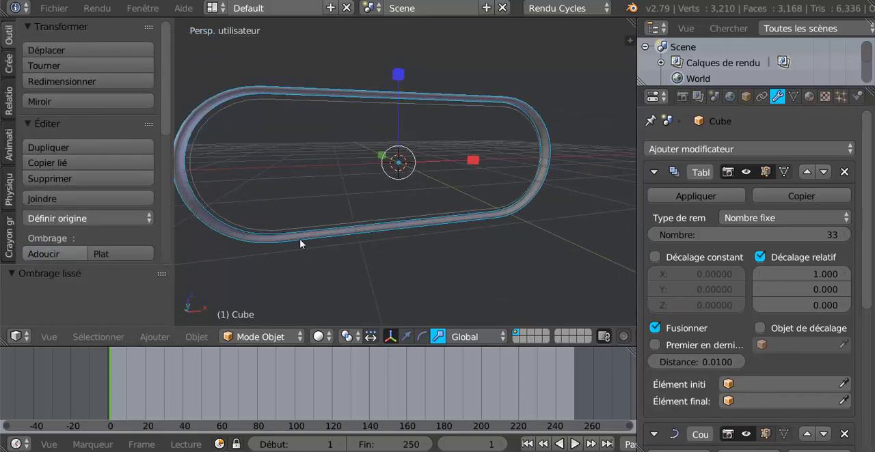
- In Edit Mode, add two loop cuts on the segment's wide upper face, slid to about -0.94 and 0.93 near its opposite edges
key("Tab")
middle_click_drag(452, 231, 425, 274)
scroll(451, 256, "up", 3)
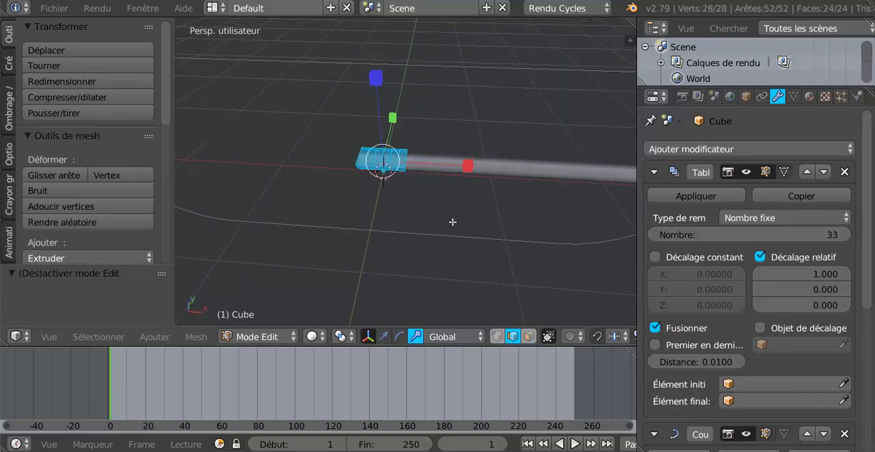
middle_click_drag(453, 222, 485, 204)
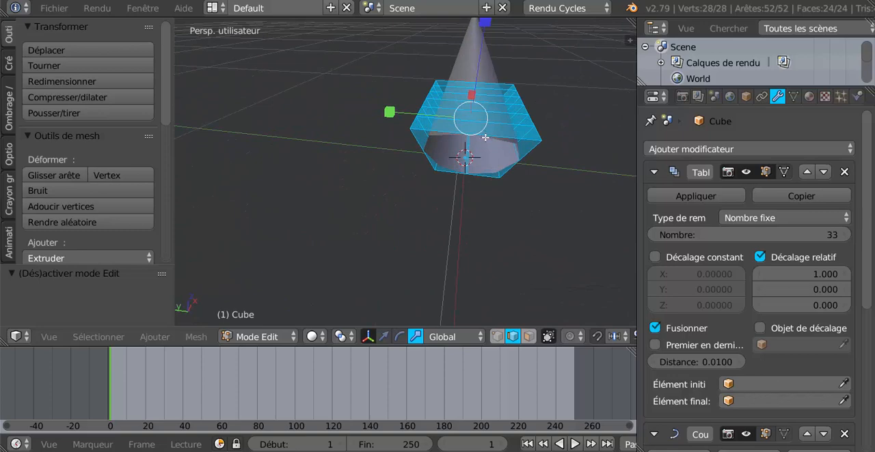
key("ctrl+r")
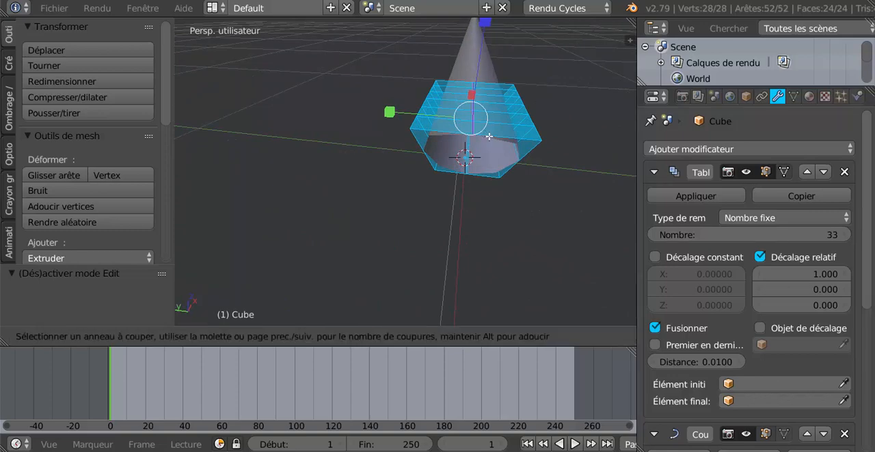
left_click(472, 140)
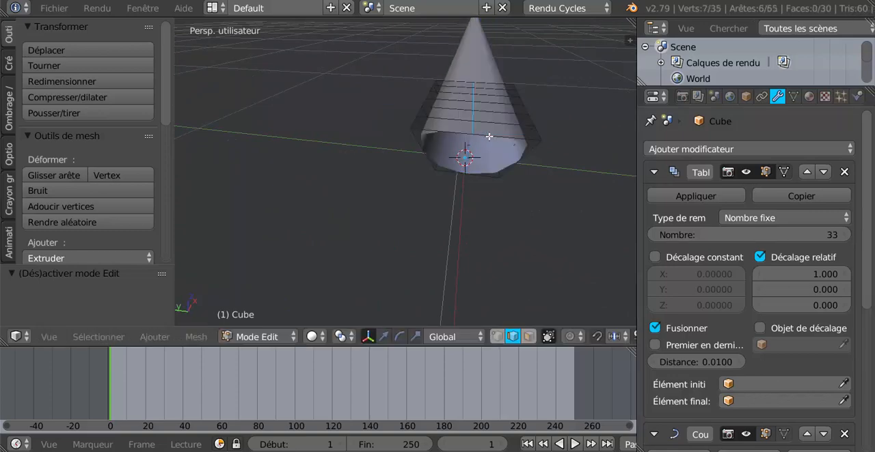
left_click(551, 142)
key("ctrl+r")
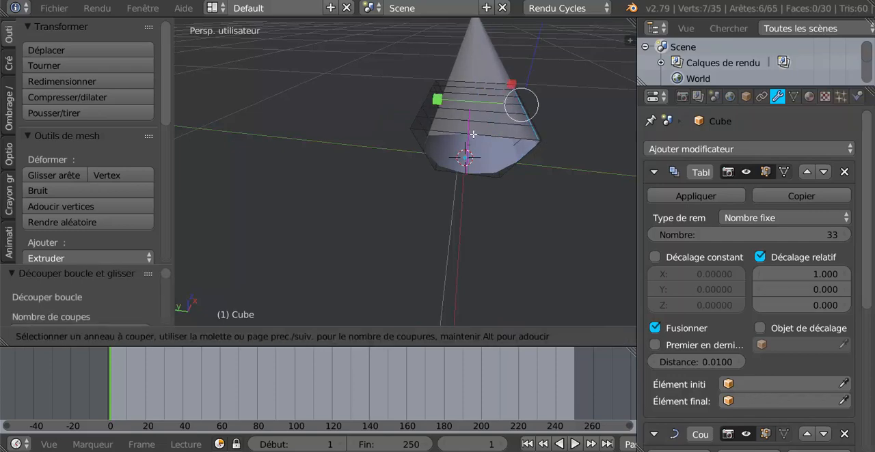
left_click(473, 134)
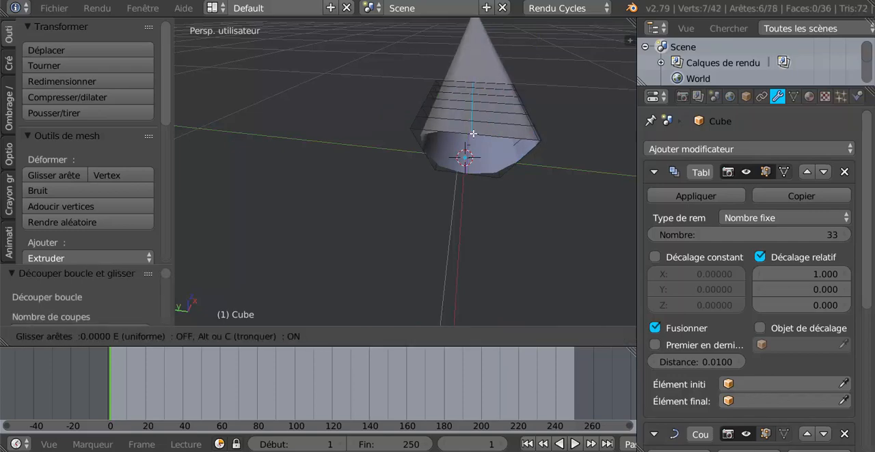
left_click(413, 149)
- Add a loop cut near the lower edge of each slanted side of the segment, slid to about 0.85 and 0.83
key("ctrl+r")
left_click(420, 149)
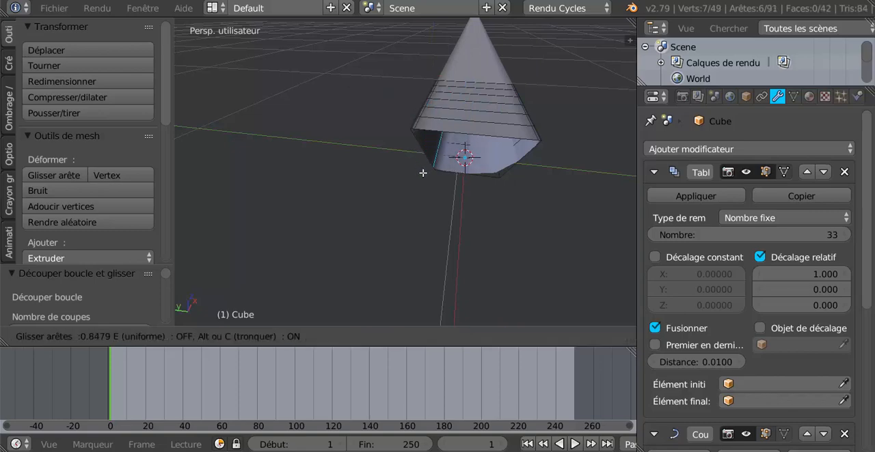
left_click(444, 172)
key("ctrl+r")
left_click(519, 165)
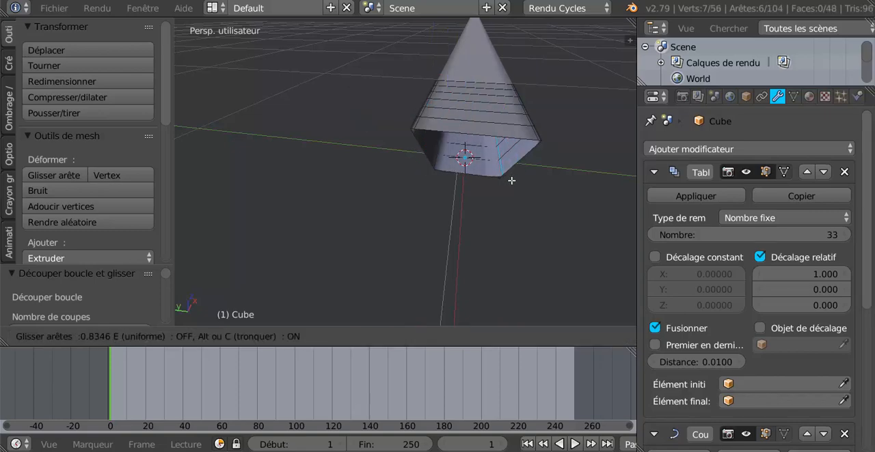
left_click(511, 183)
- Add a loop cut lengthwise on the segment's narrow underside, slid close to one of its edges
key("ctrl+r")
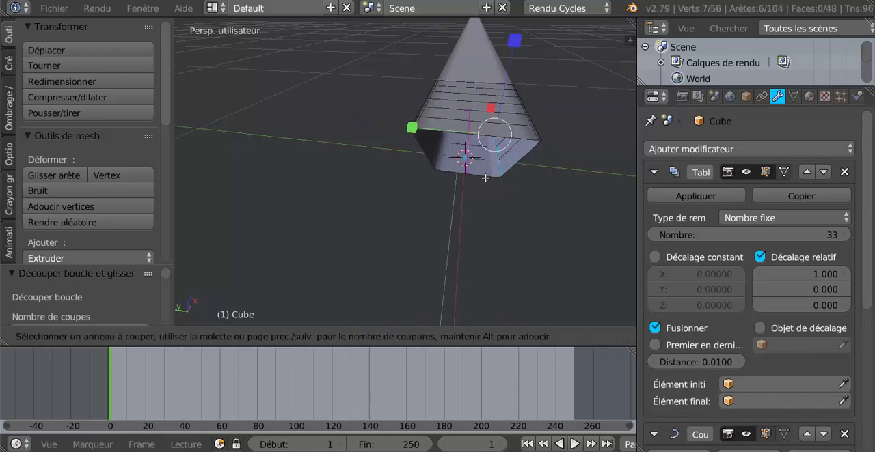
left_click(488, 179)
left_click(514, 179)
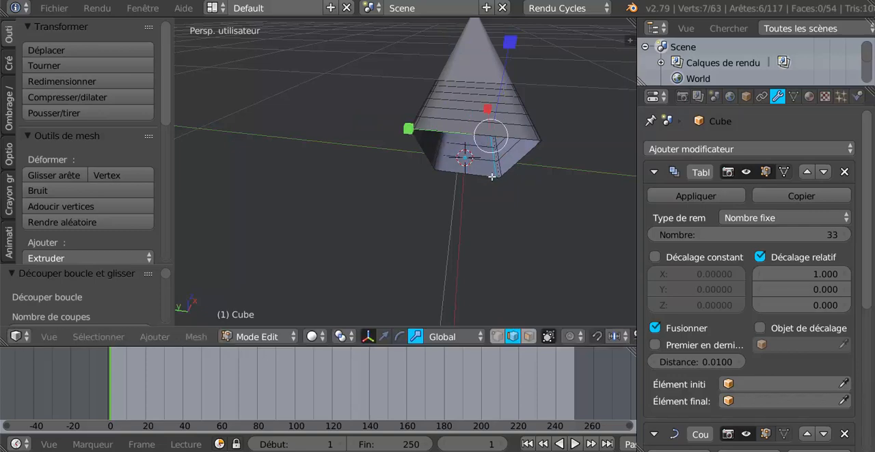
- Add a second lengthwise loop cut on the segment's narrow underside, slid to about 0.82 near the edge opposite the first cut
key("ctrl+r")
left_click(472, 170)
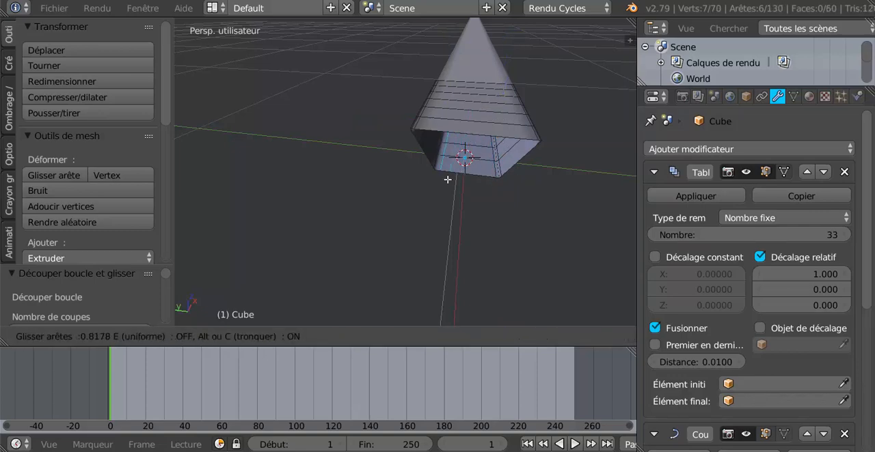
left_click(447, 183)
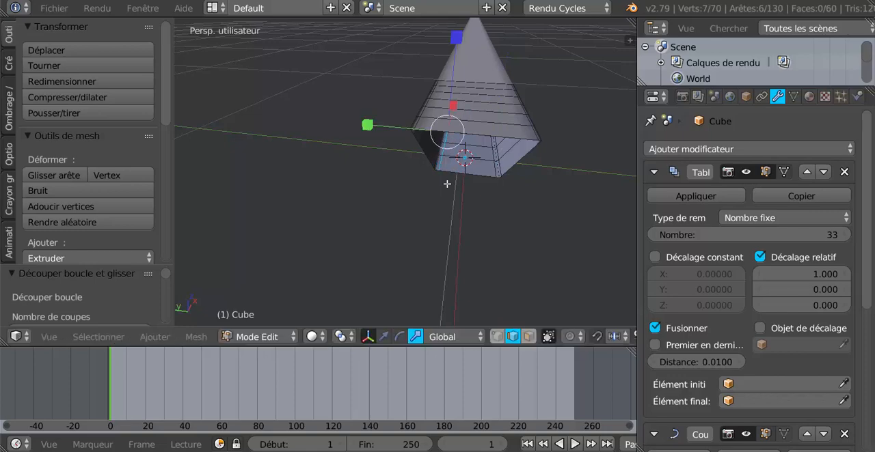
- Add two lengthwise loop cuts on the segment's wide upper face, slid close to its opposite long edges, the second to about 0.91
middle_click_drag(448, 183, 444, 180)
key("ctrl+r")
left_click(476, 134)
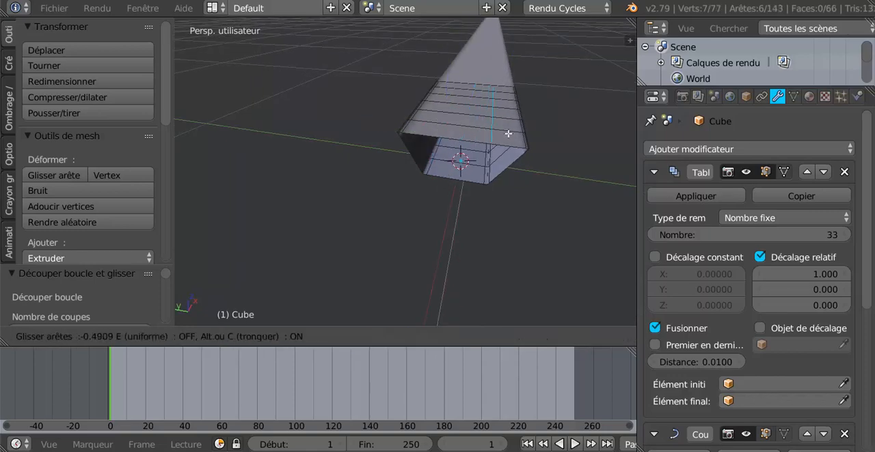
left_click(526, 130)
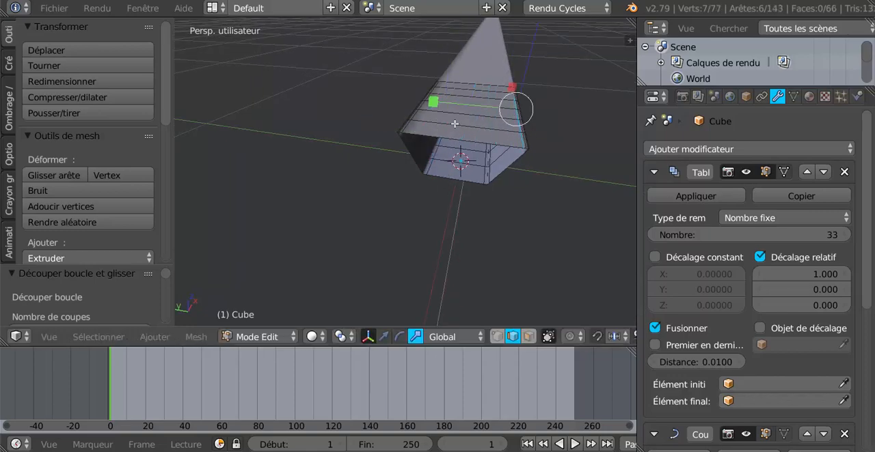
key("ctrl+r")
left_click(417, 122)
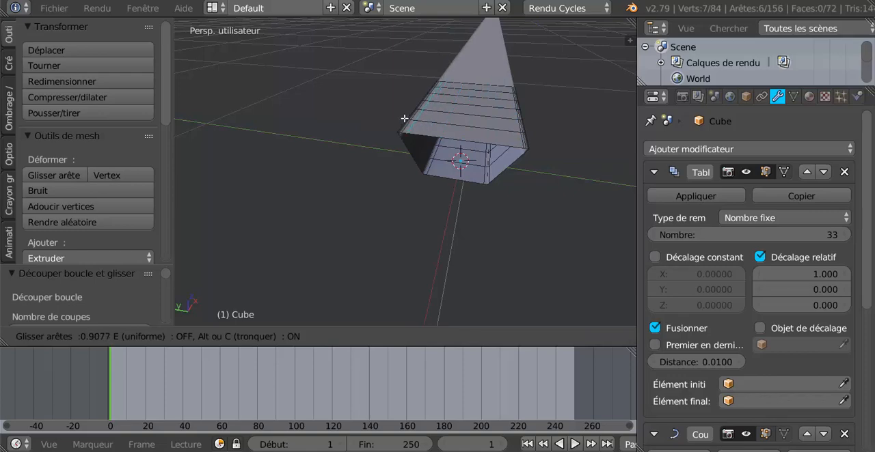
left_click(404, 118)
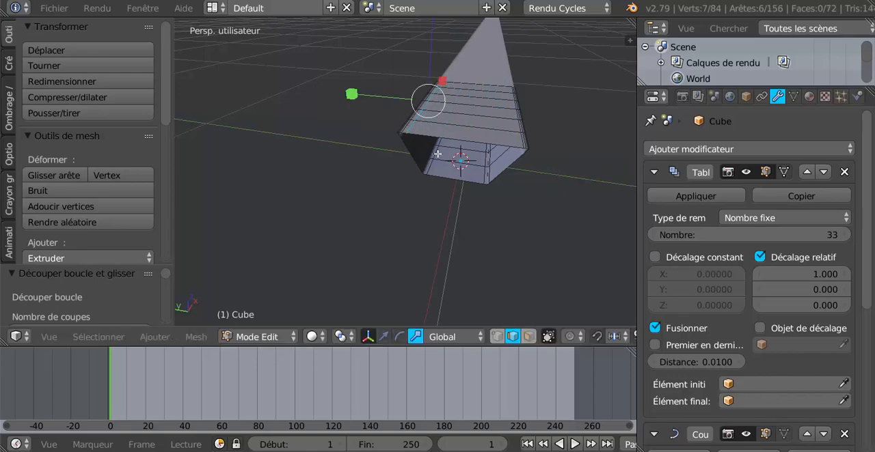
- Add two lengthwise loop cuts along the segment's slanted sides, sliding the second to about -0.89 near the upper edge
middle_click_drag(438, 154, 429, 112)
key("ctrl+r")
left_click(509, 118)
left_click(511, 104)
key("ctrl+r")
left_click(441, 106)
left_click(444, 105)
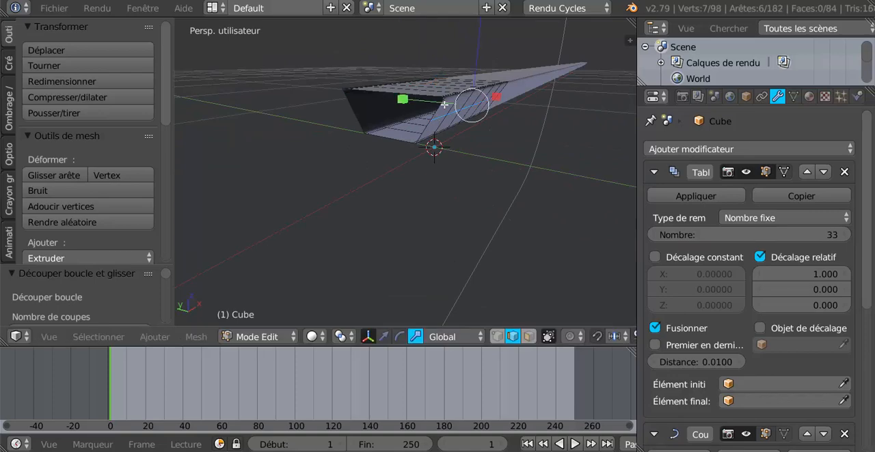
key("g")
key("g")
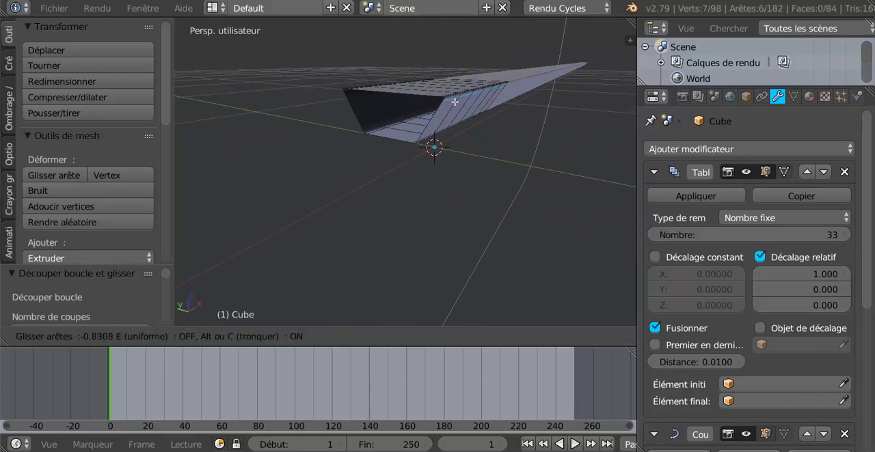
left_click(456, 100)
- Try another lengthwise loop cut near the lower edge of the slanted side, and undo it
key("ctrl+r")
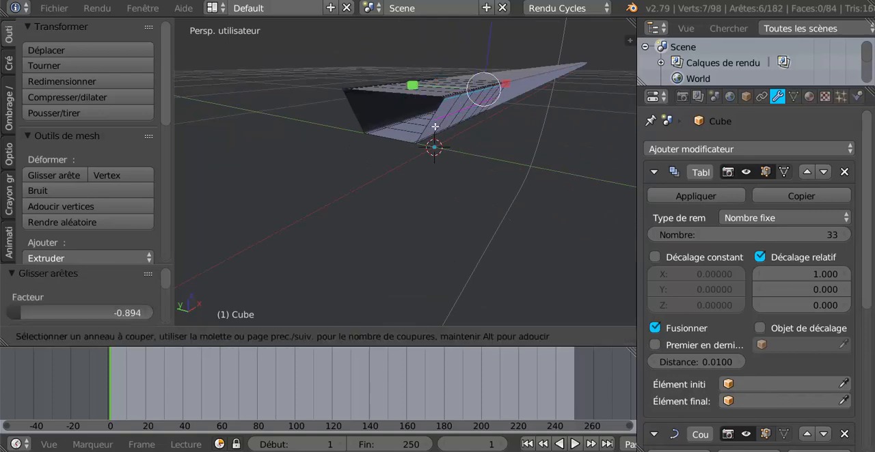
left_click(432, 145)
left_click(433, 146)
middle_click_drag(433, 146, 506, 155)
scroll(544, 148, "up", 1)
scroll(544, 145, "down", 1)
key("ctrl+z")
- Return to Object Mode and give the belt a new material with a near-black diffuse colour
scroll(453, 155, "down", 4)
key("Tab")
scroll(455, 157, "down", 5)
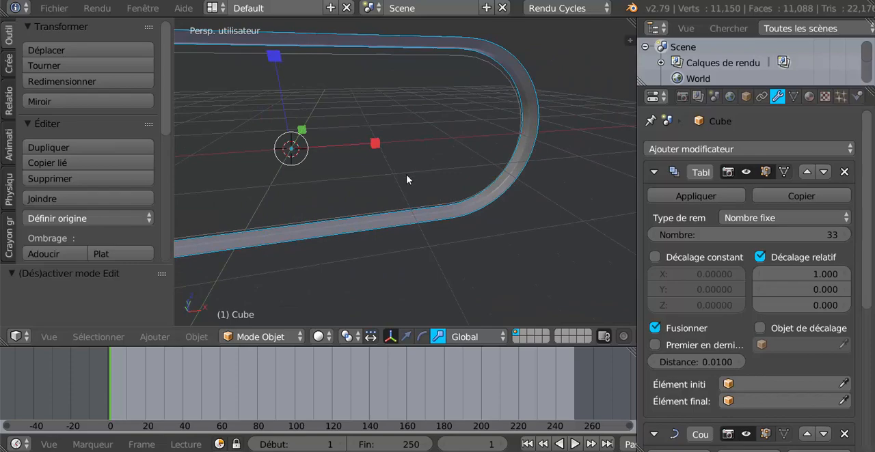
scroll(407, 179, "down", 5)
middle_click_drag(385, 191, 497, 214)
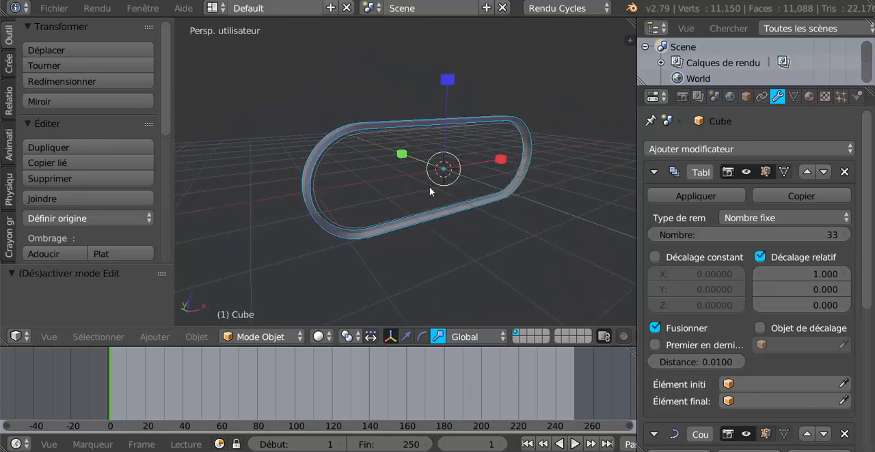
middle_click_drag(430, 190, 403, 200)
scroll(403, 199, "up", 2)
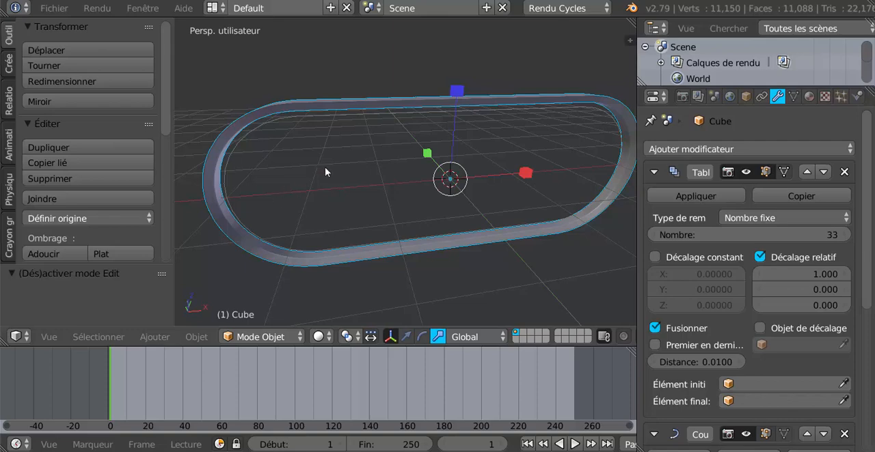
left_click(809, 96)
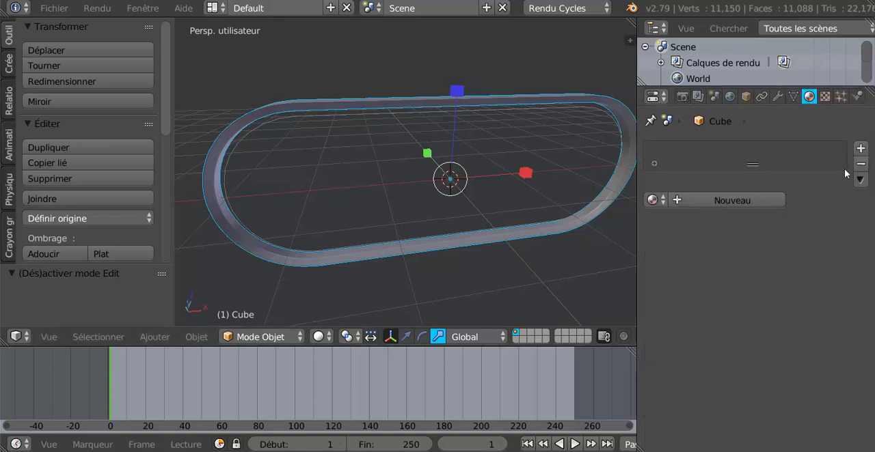
left_click(737, 199)
left_click(791, 312)
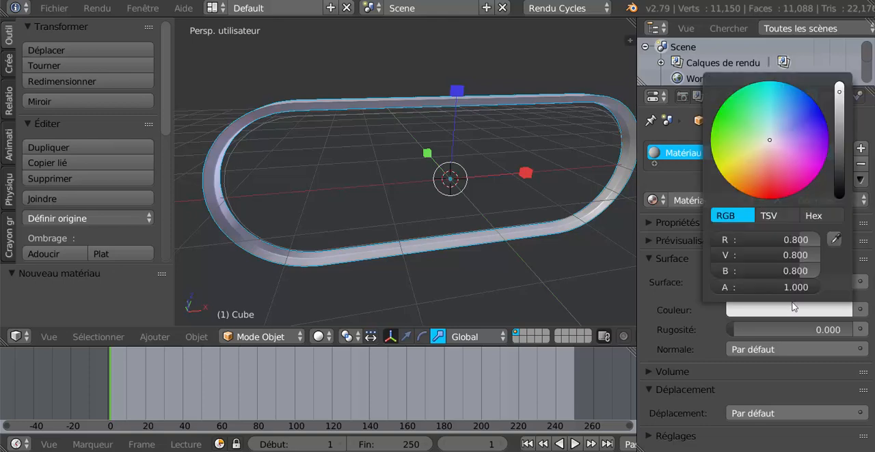
left_click_drag(842, 106, 840, 192)
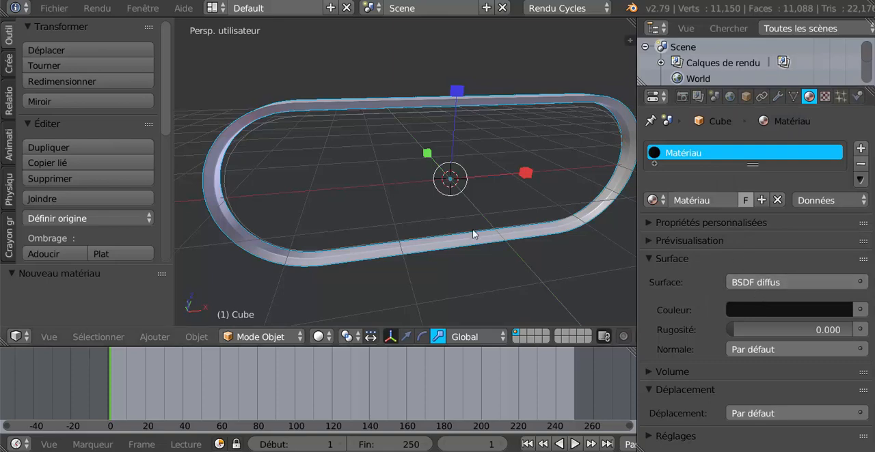
- In Edit Mode, select the whole segment mesh and assign the black material to it, returning to Object Mode
scroll(472, 228, "down", 1)
middle_click_drag(473, 227, 486, 225)
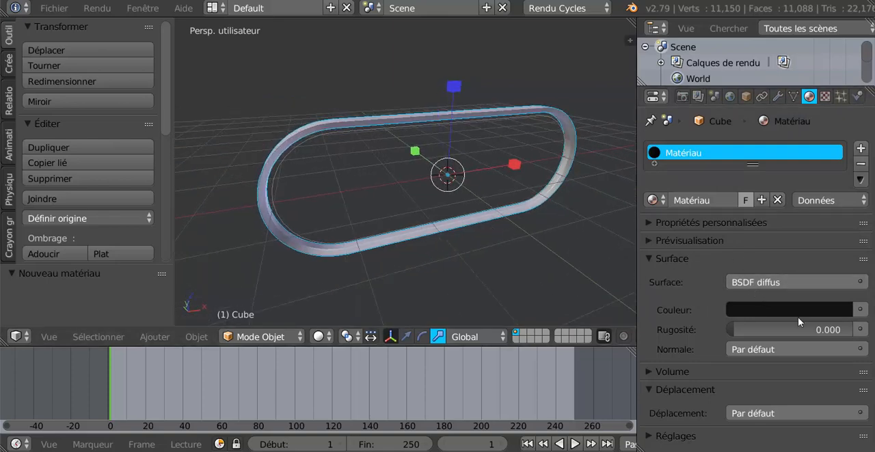
key("Tab")
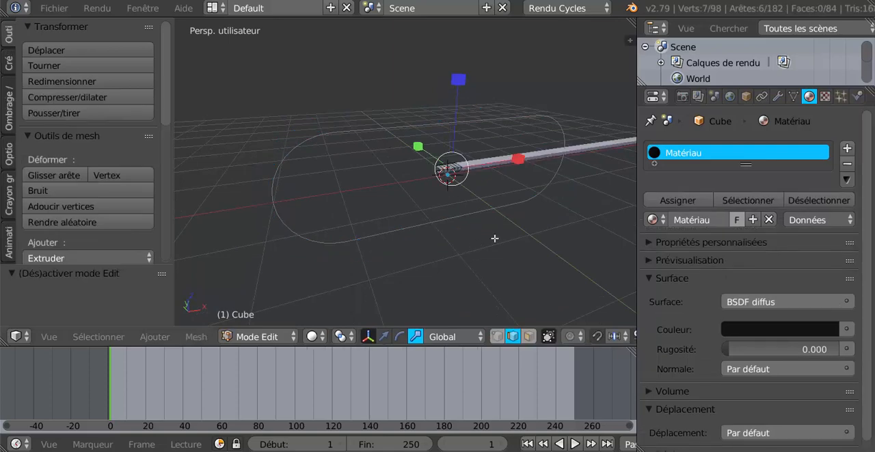
key("a")
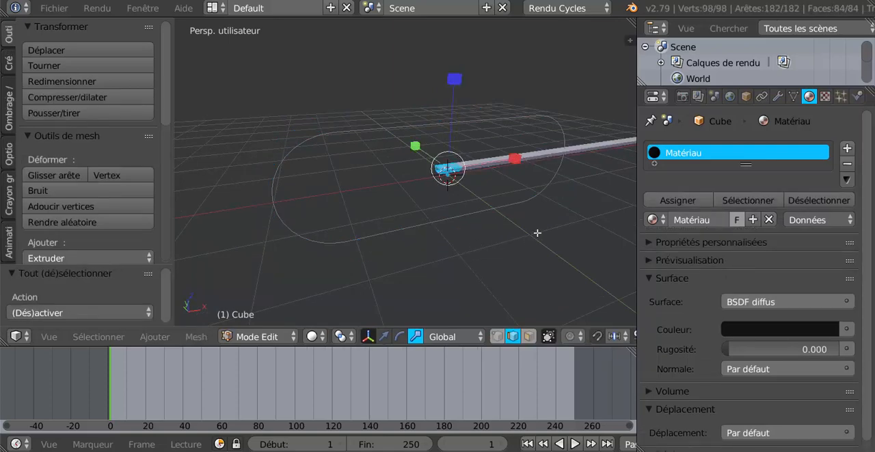
left_click(685, 201)
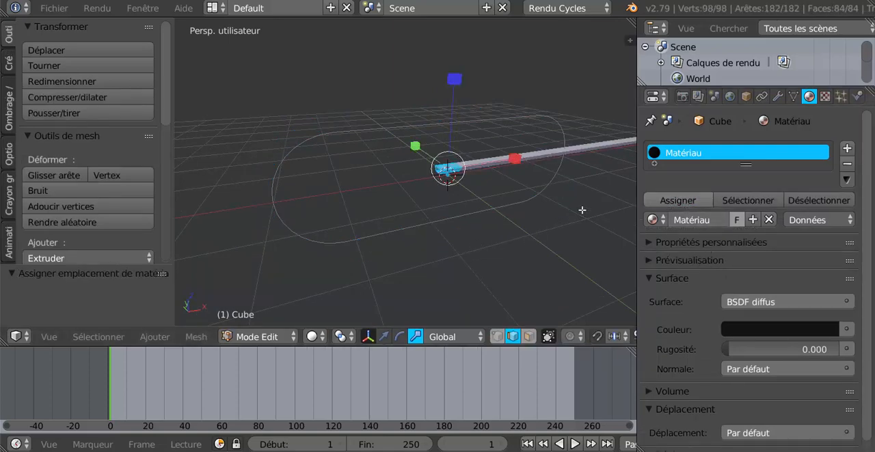
key("Tab")
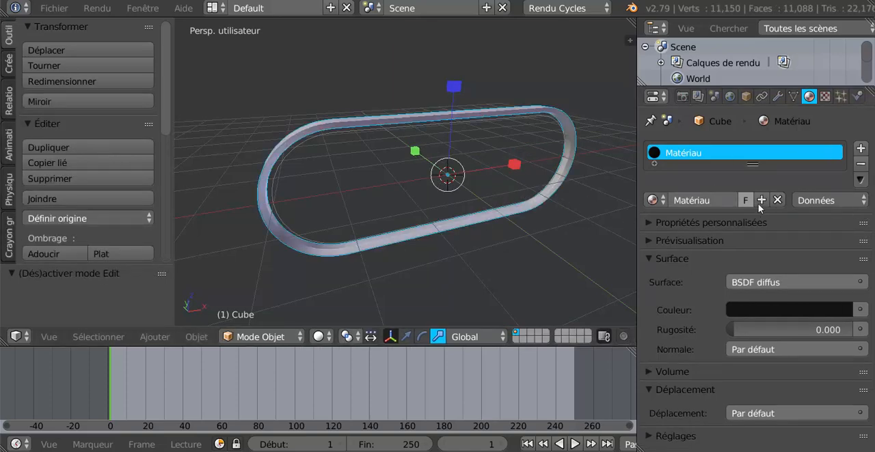
- Apply the 33-copy array modifier on the cube so the belt segments become real geometry
left_click(779, 97)
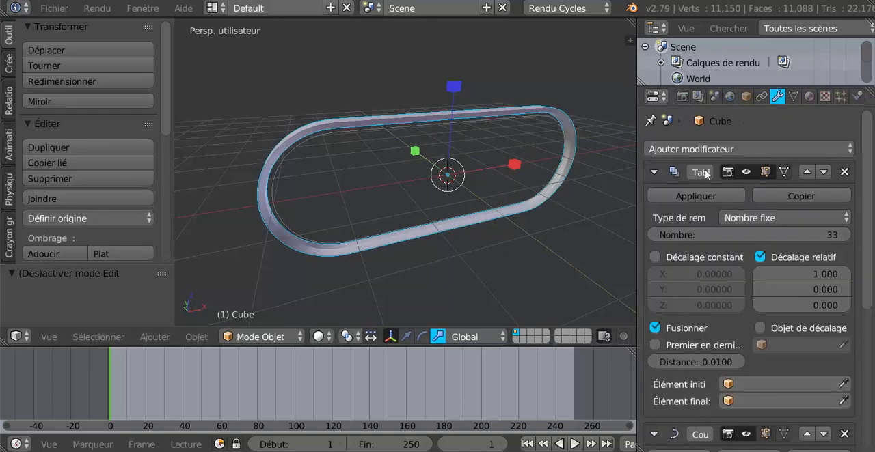
scroll(700, 276, "down", 3)
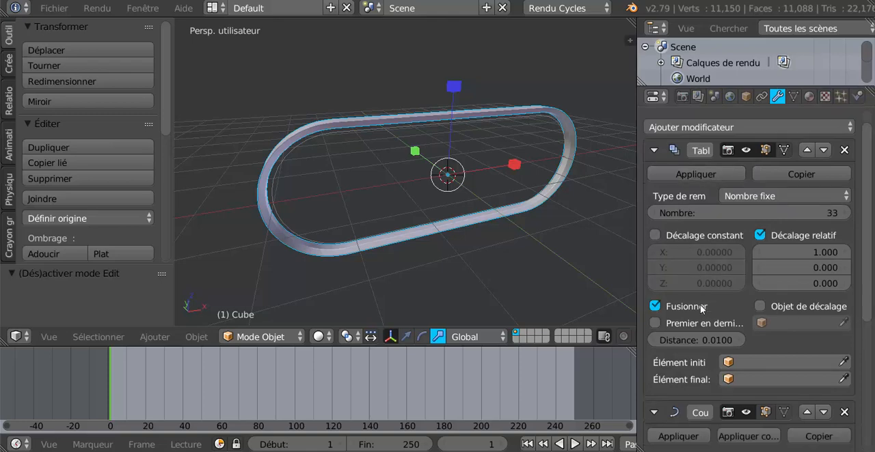
scroll(701, 308, "up", 3)
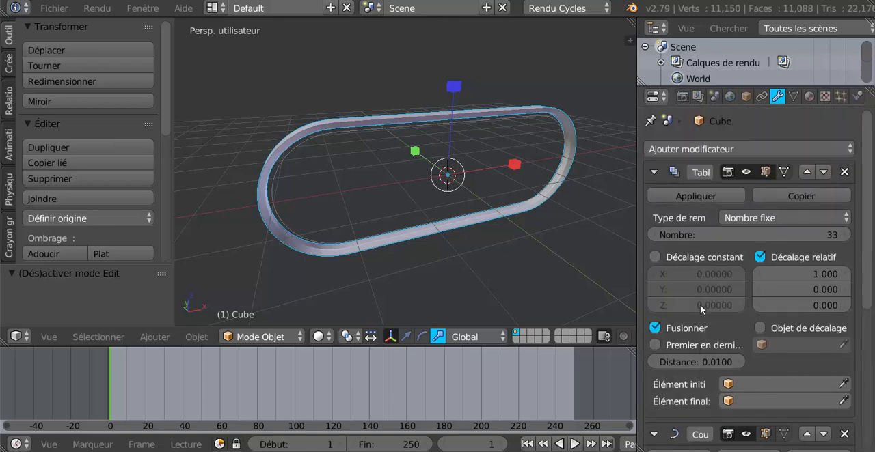
left_click(691, 195)
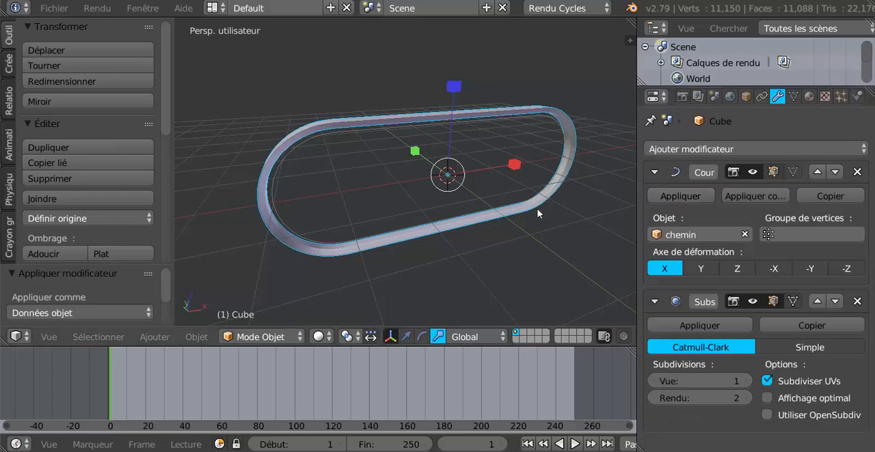
- Enter Edit Mode on the belt mesh and show it in wireframe from the orthographic front view
key("Tab")
scroll(536, 210, "down", 2)
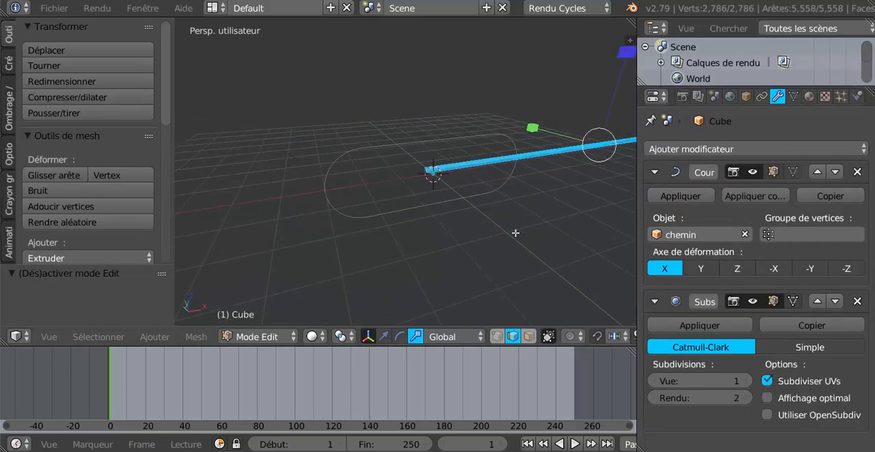
middle_click_drag(516, 234, 456, 248)
scroll(423, 248, "up", 4)
scroll(425, 248, "up", 6)
scroll(435, 219, "down", 7)
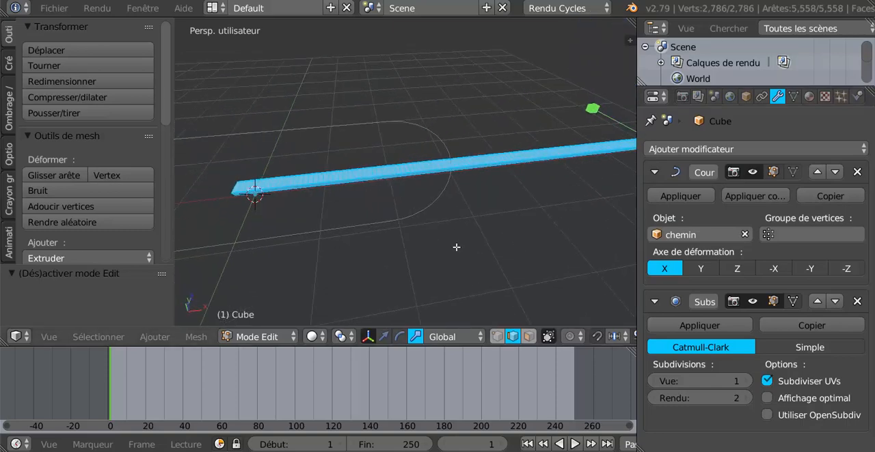
key("KP_1")
key("z")
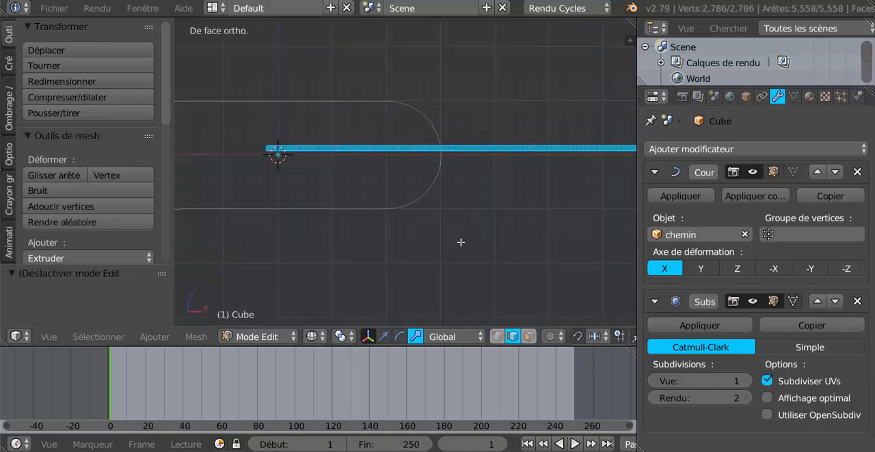
- Clear the selection and box-select a single belt segment just beyond the rounded end of the chemin curve
key("a")
scroll(492, 193, "up", 2)
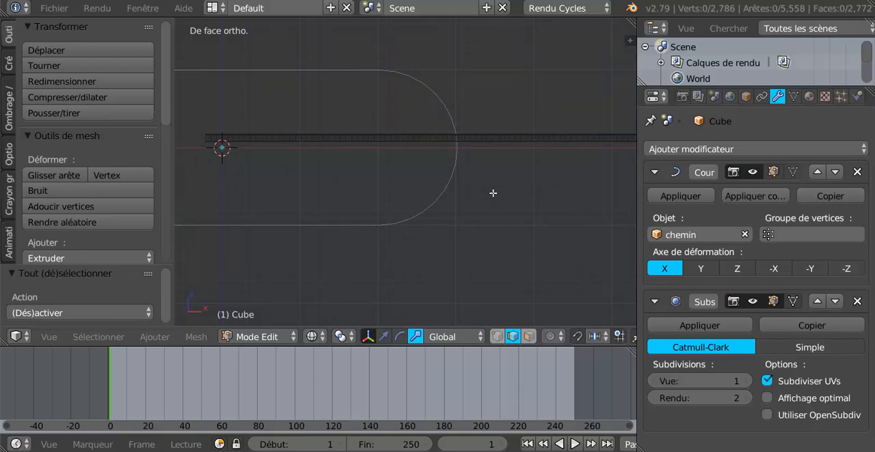
left_click(502, 176)
key("b")
left_click_drag(479, 126, 519, 147)
scroll(515, 161, "up", 3)
middle_click_drag(557, 183, 437, 210, "shift")
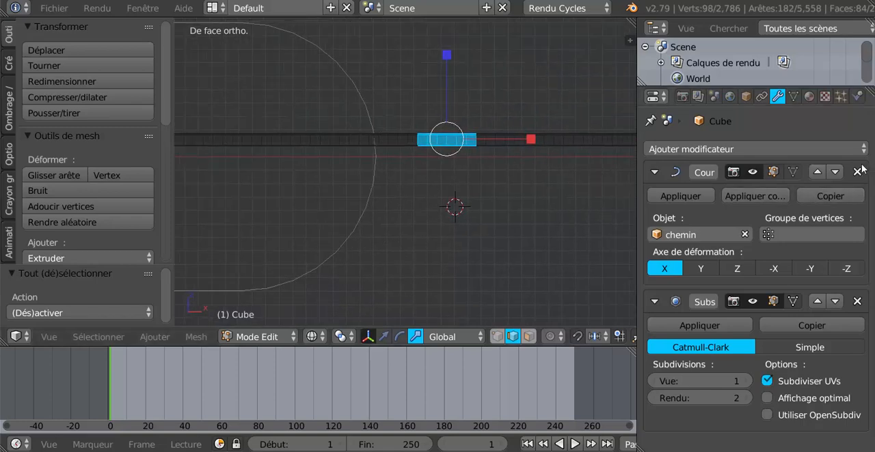
- Add a second material with a red diffuse colour, assign it to the selected segment, and return to Object Mode
left_click(808, 97)
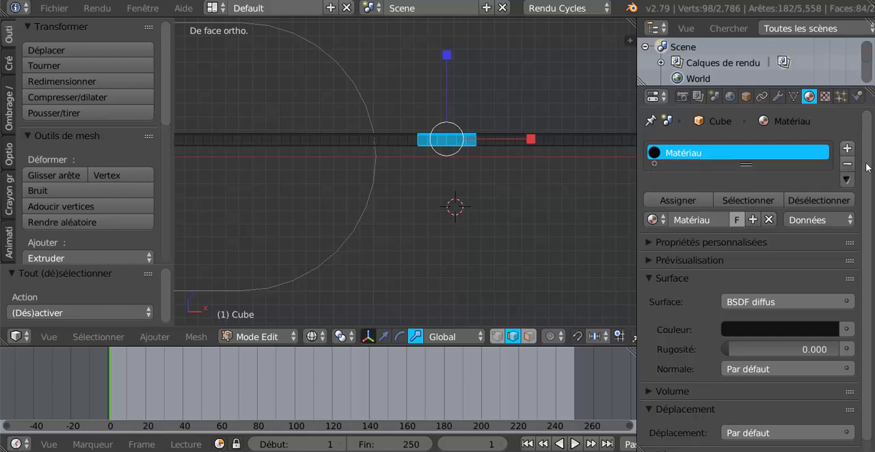
left_click(847, 148)
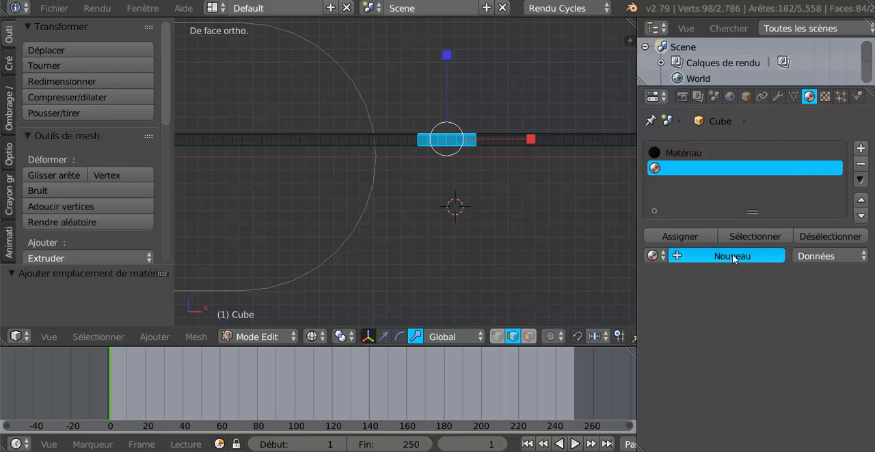
left_click(734, 259)
left_click(773, 369)
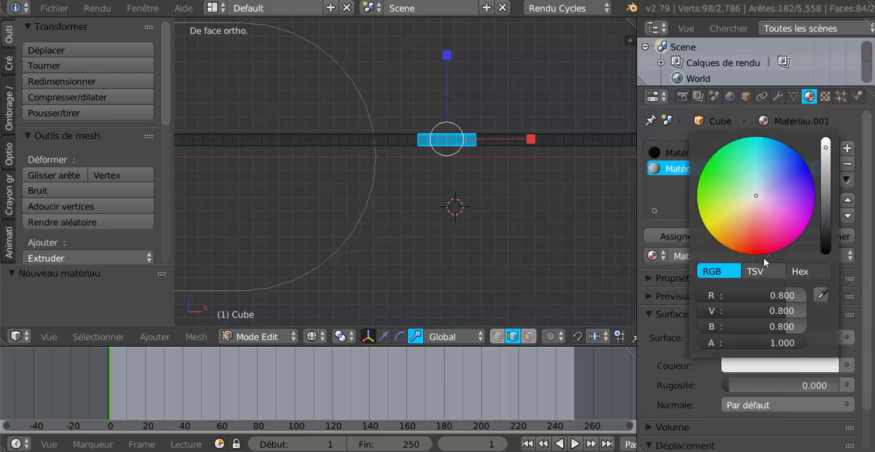
left_click(761, 252)
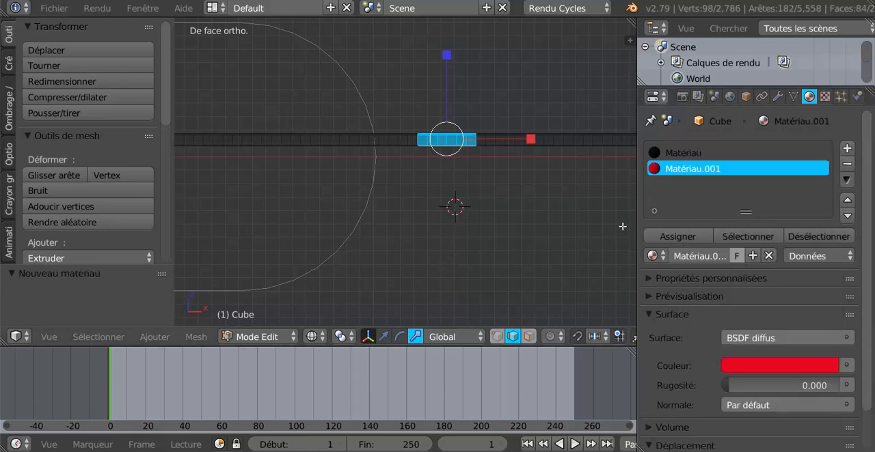
left_click(665, 237)
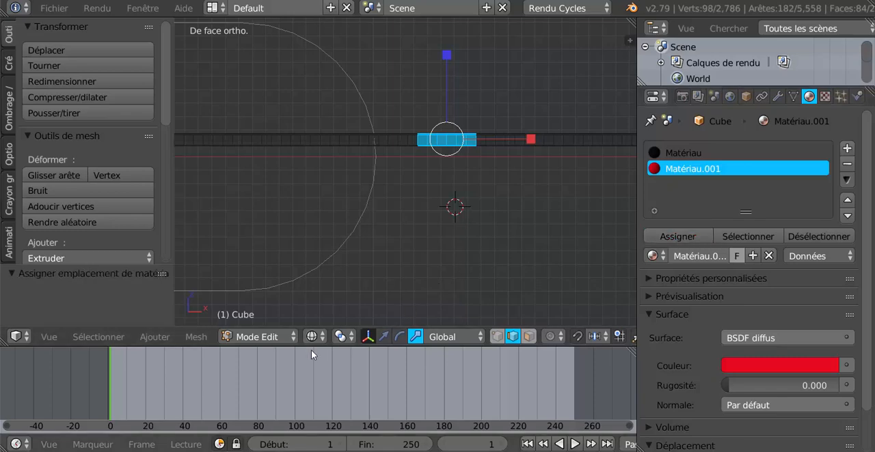
key("Tab")
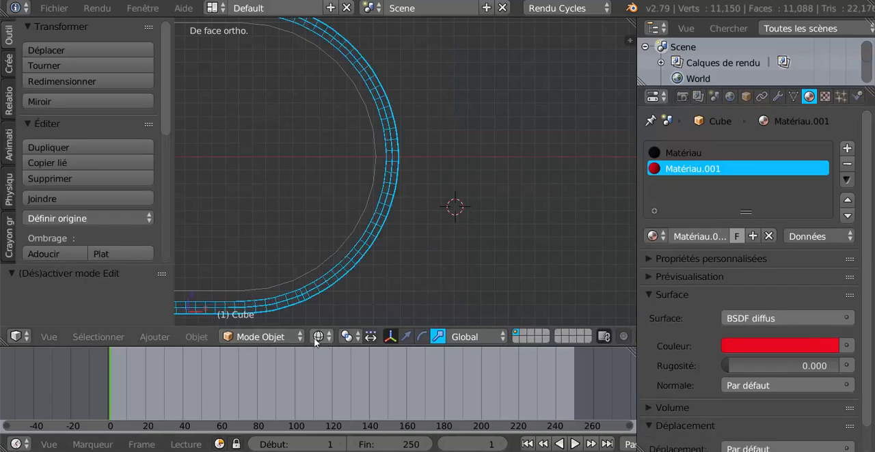
- Switch the viewport to material shading and examine the black belt with its red segment from several angles
left_click(318, 336)
left_click(338, 251)
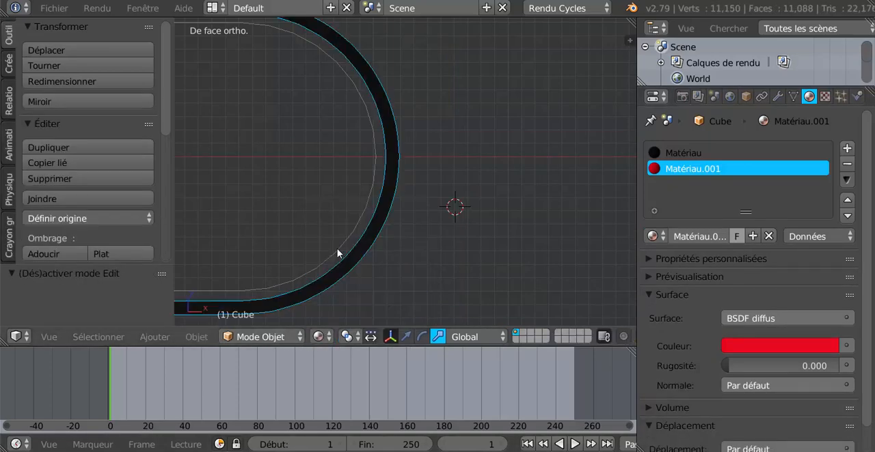
scroll(337, 253, "down", 3)
middle_click_drag(347, 250, 480, 255)
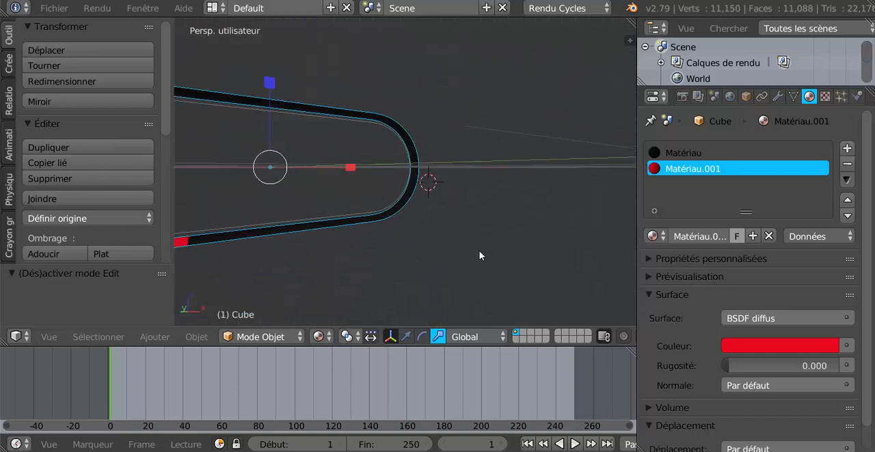
key("KP_Decimal")
scroll(383, 263, "up", 3)
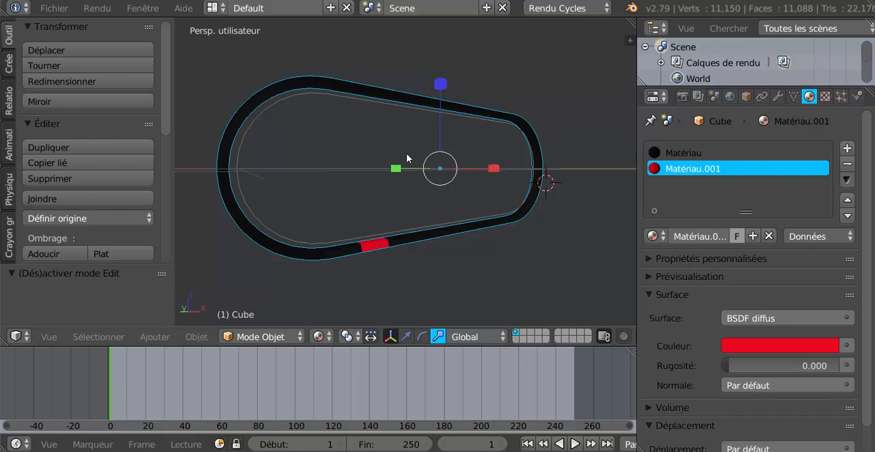
middle_click_drag(405, 153, 428, 212)
scroll(428, 213, "up", 3)
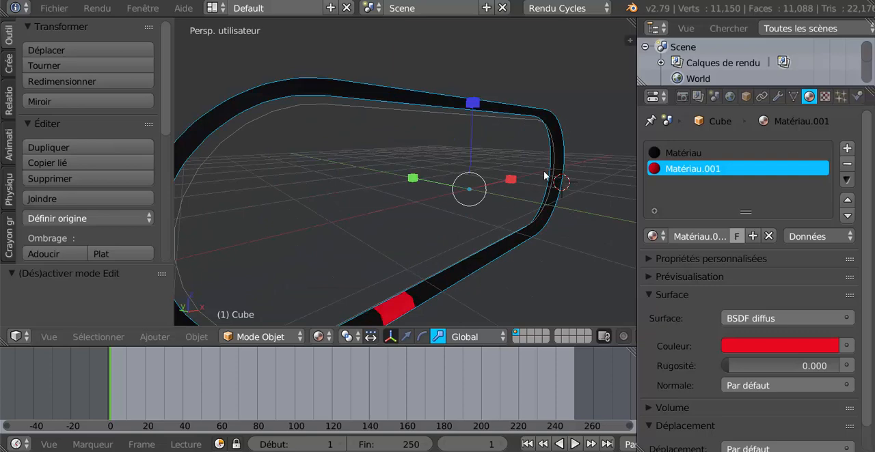
scroll(543, 171, "down", 3)
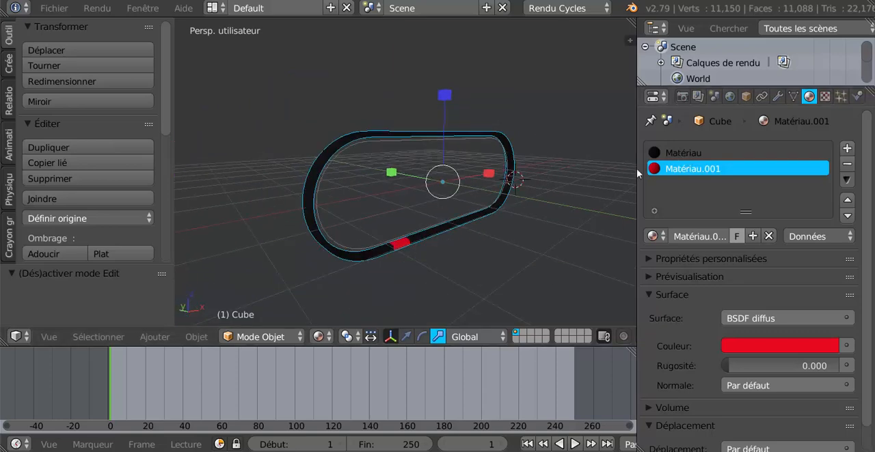
middle_click_drag(554, 228, 435, 258)
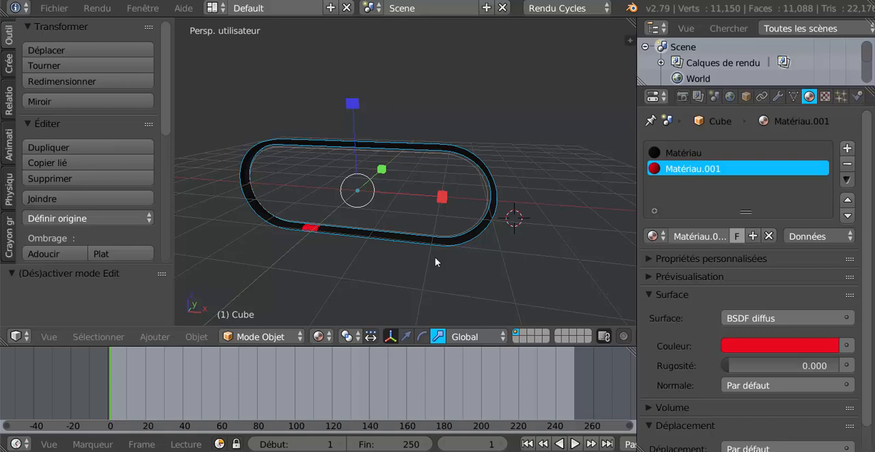
- Return to the orthographic front view and add a circle-shaped empty to the scene
key("KP_1")
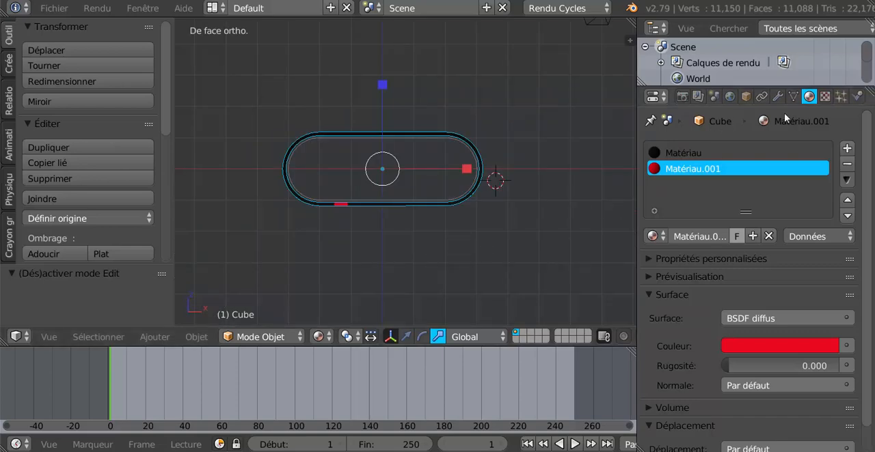
left_click(777, 97)
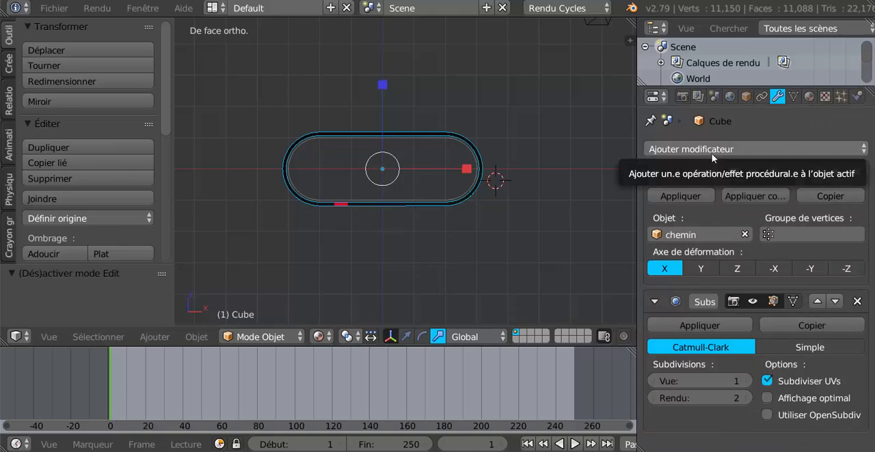
scroll(503, 250, "up", 3)
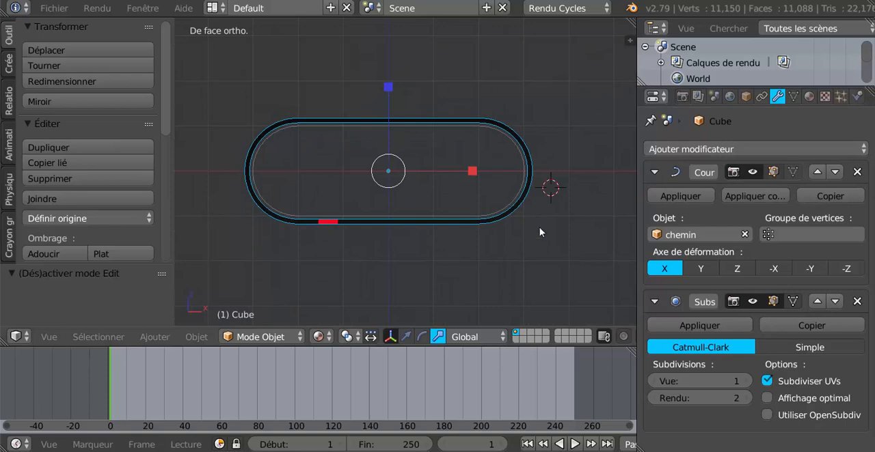
scroll(525, 210, "up", 1)
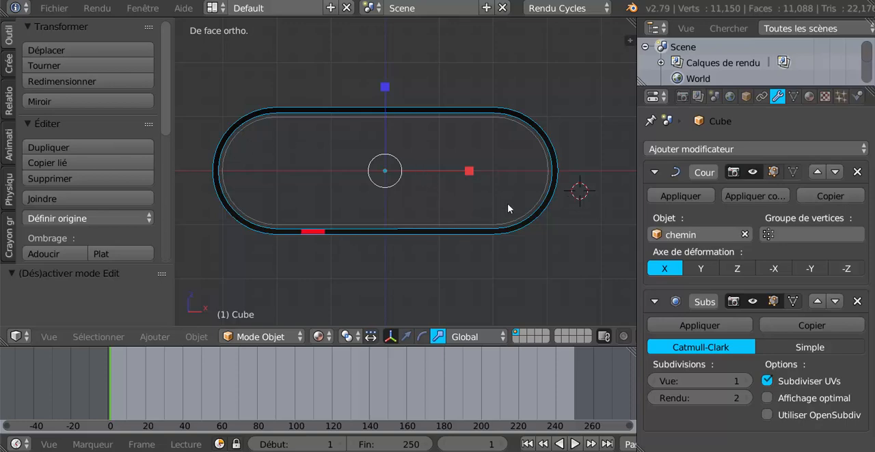
left_click(154, 337)
mouse_move(168, 204)
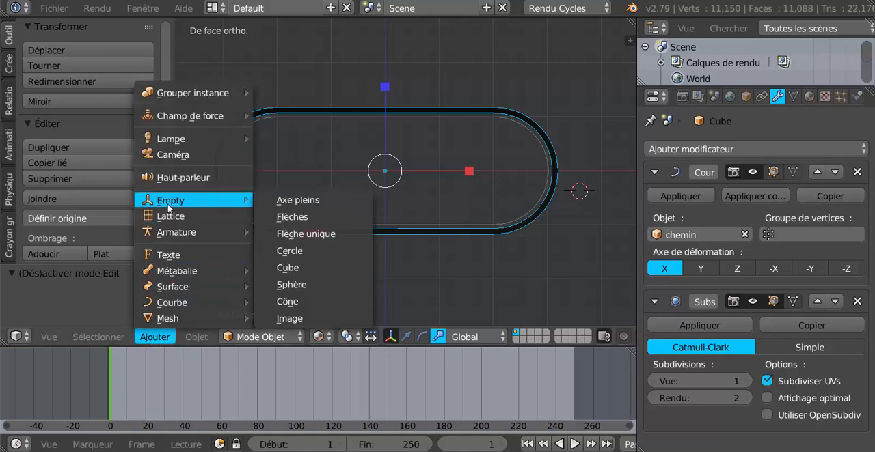
left_click(295, 255)
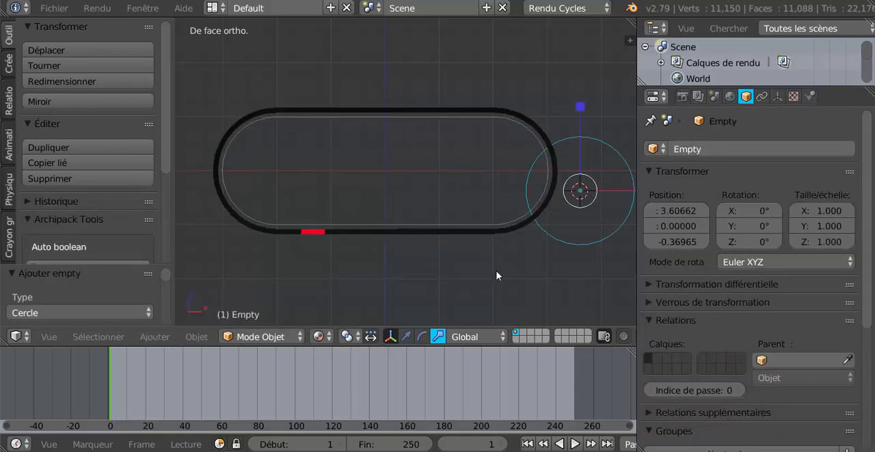
scroll(405, 199, "down", 2)
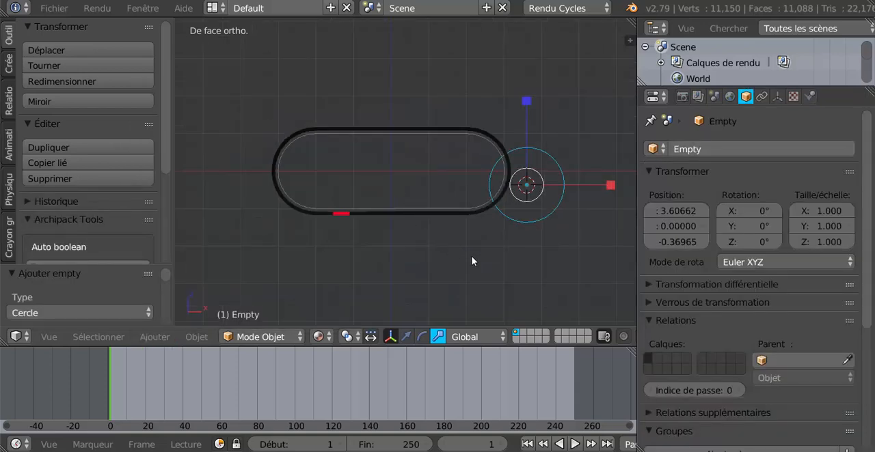
- Snap the 3D cursor to the scene centre and move the empty onto the cursor
key("shift+s")
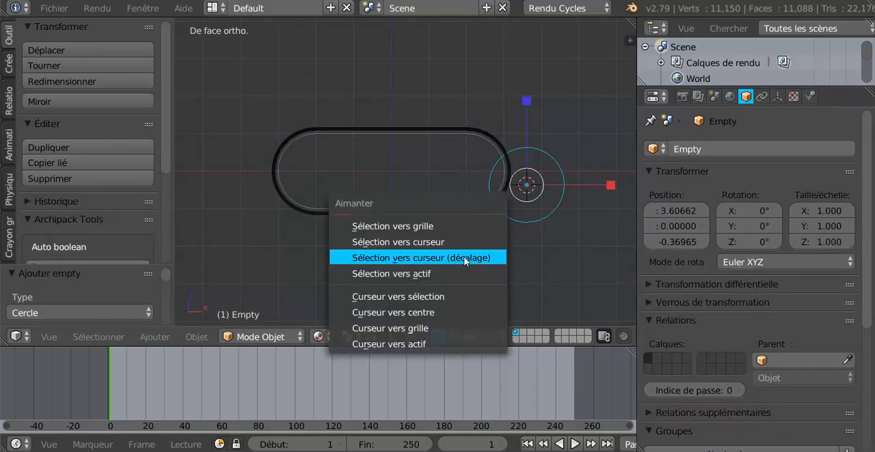
left_click(406, 312)
key("shift+s")
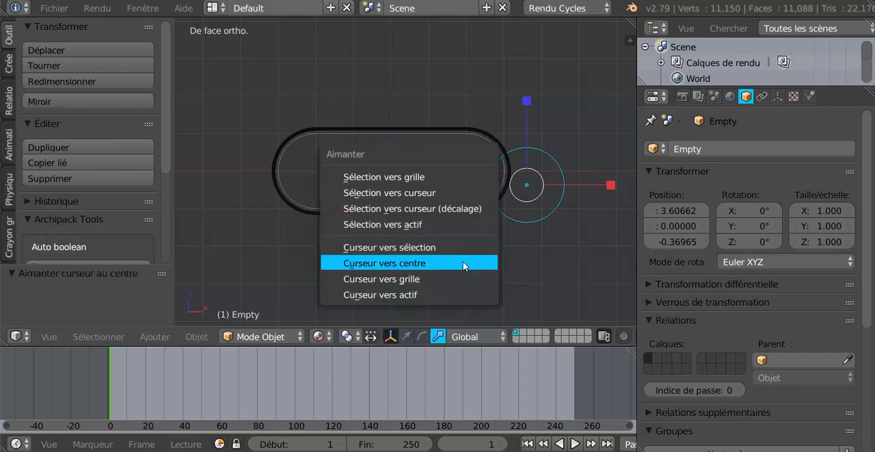
left_click(399, 209)
- Scale the circle empty down to about 0.729 so it fits well inside the belt
scroll(402, 181, "up", 2)
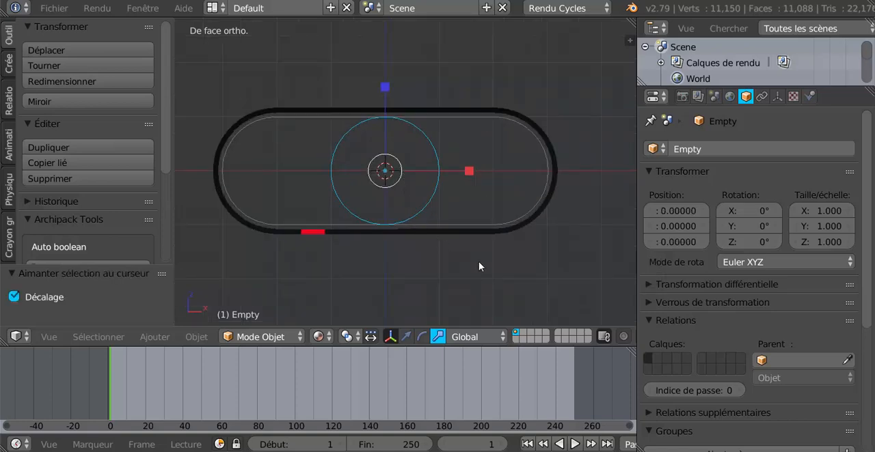
key("s")
left_click(454, 246)
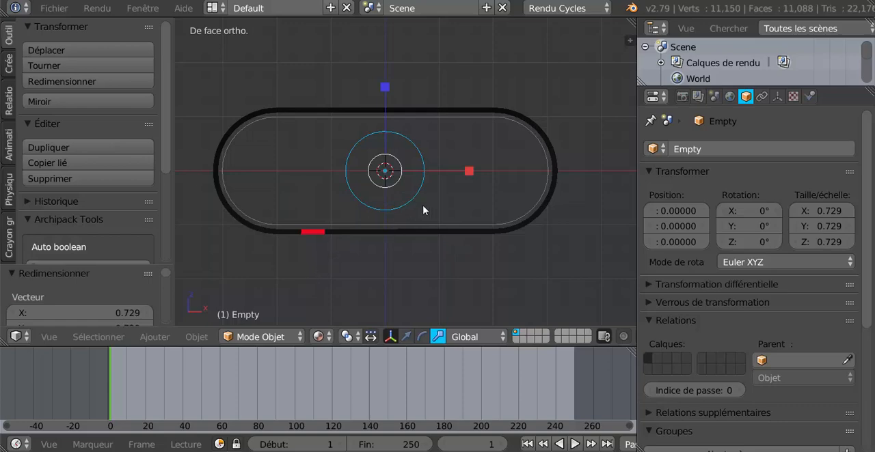
- Add a Transformation constraint to the belt object with Empty as its target
scroll(403, 215, "up", 1)
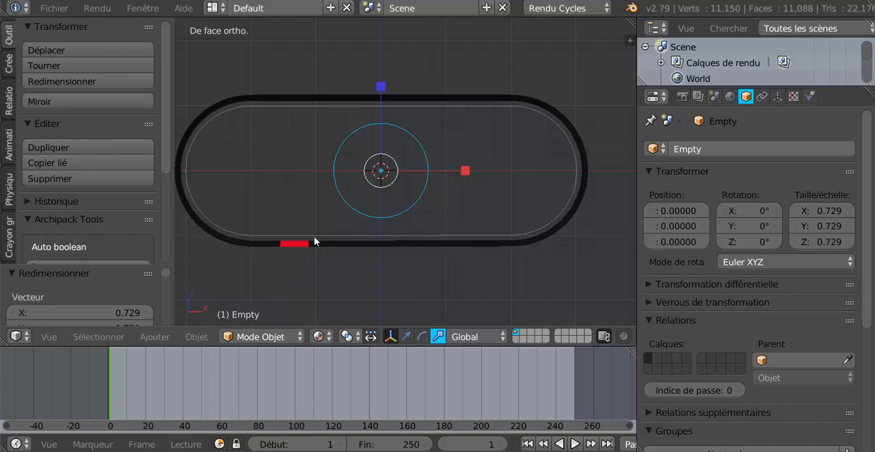
right_click(459, 101)
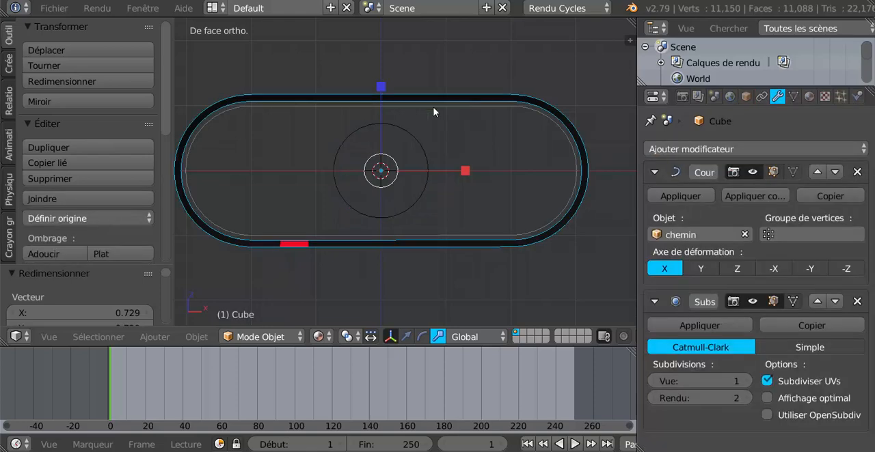
left_click(761, 97)
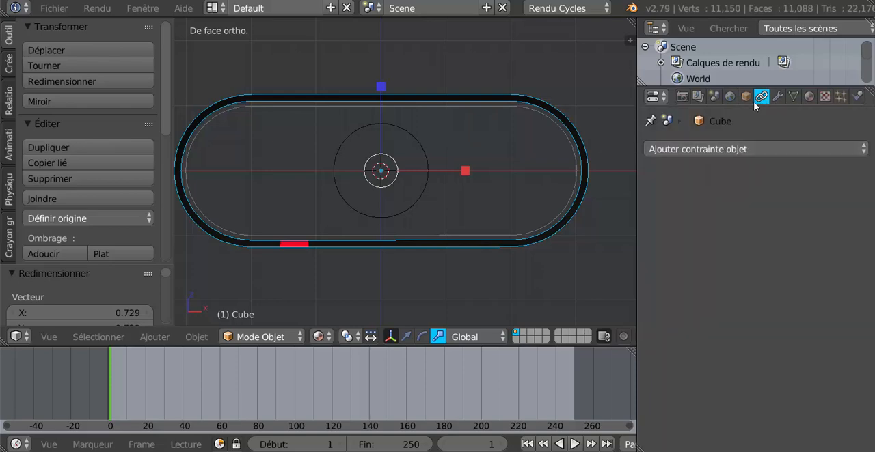
left_click(708, 150)
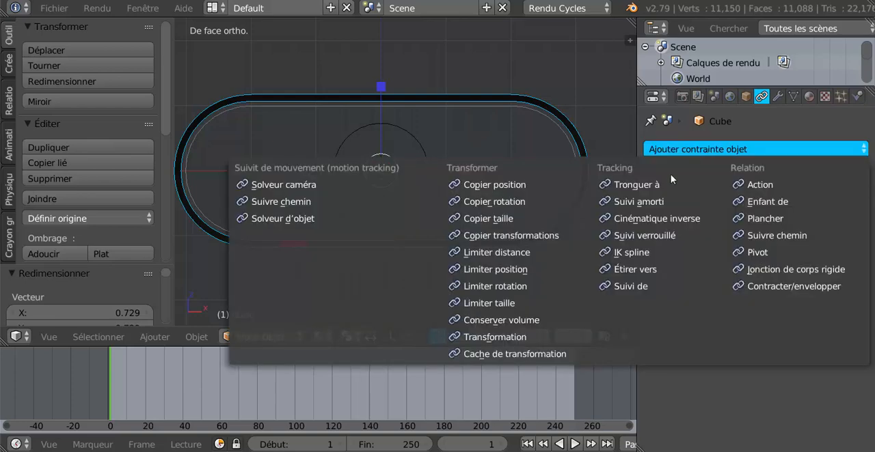
left_click(483, 337)
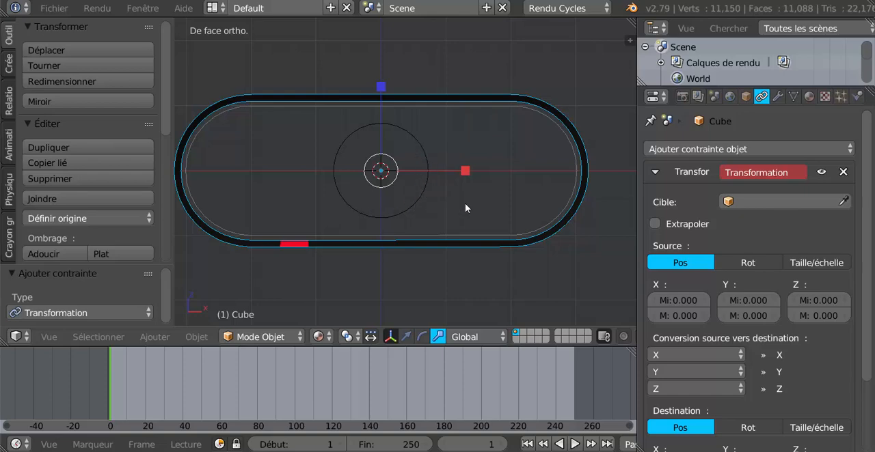
left_click(787, 202)
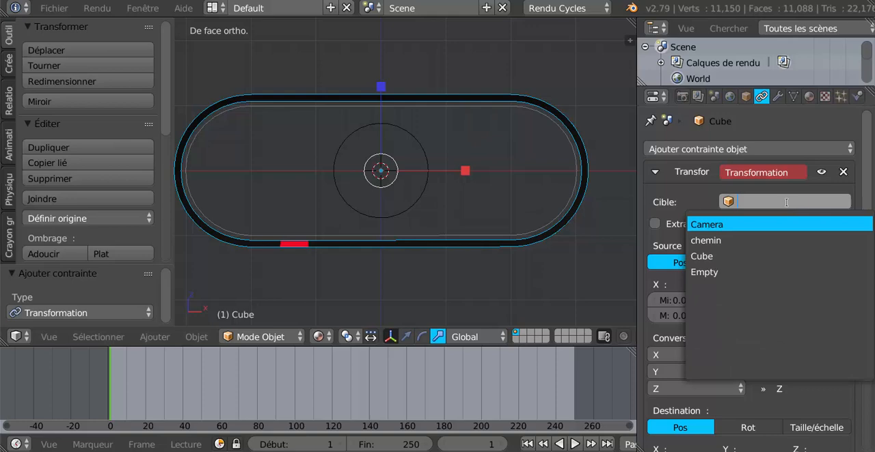
left_click(760, 272)
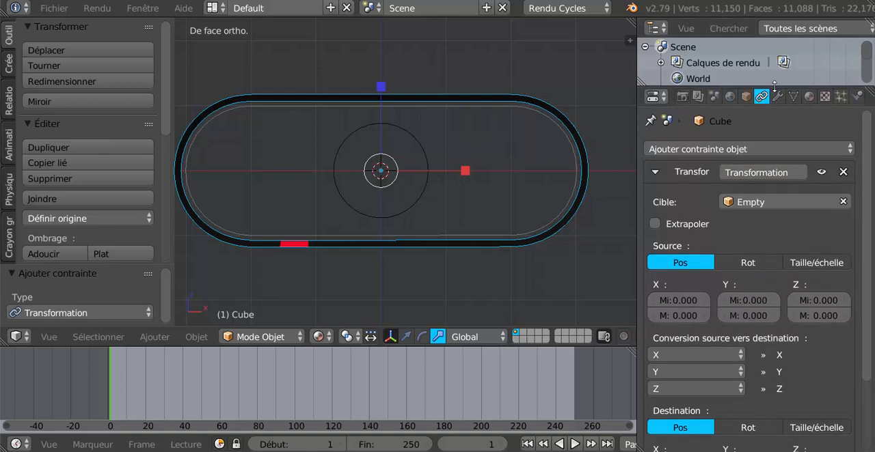
- Enable extrapolation and map the constraint's source Y rotation, with a maximum of 2°, to the destination X axis
left_click_drag(777, 88, 777, 48)
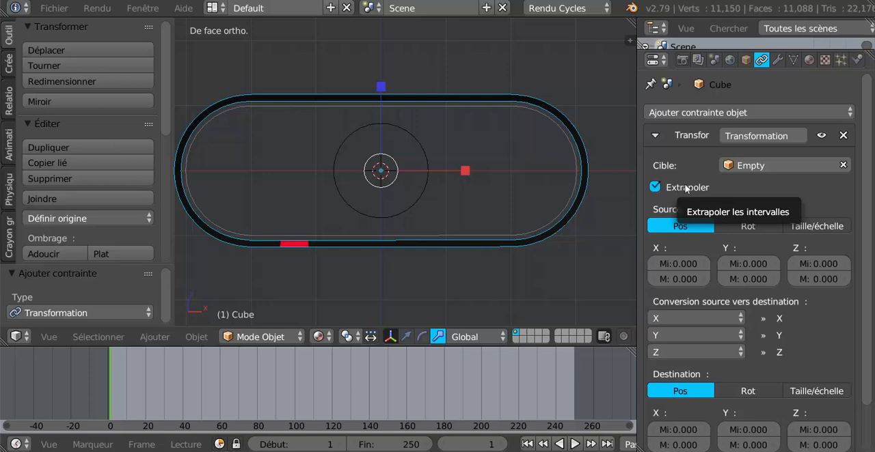
left_click(747, 226)
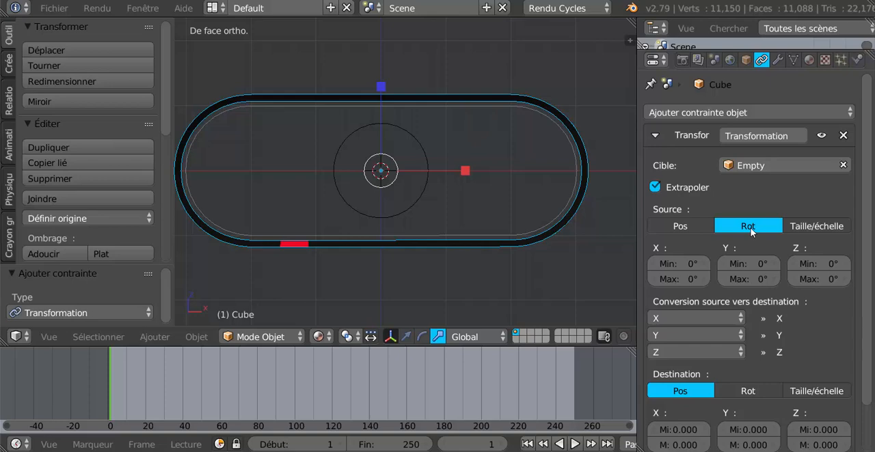
left_click(748, 280)
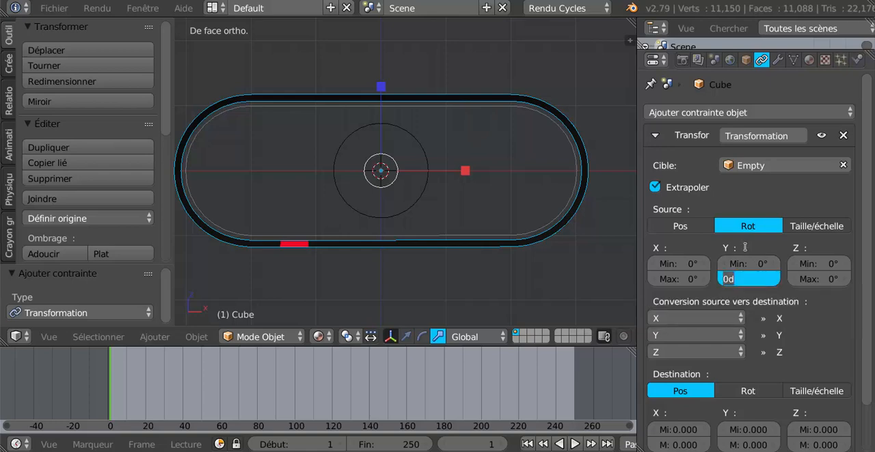
type("2")
key("Return")
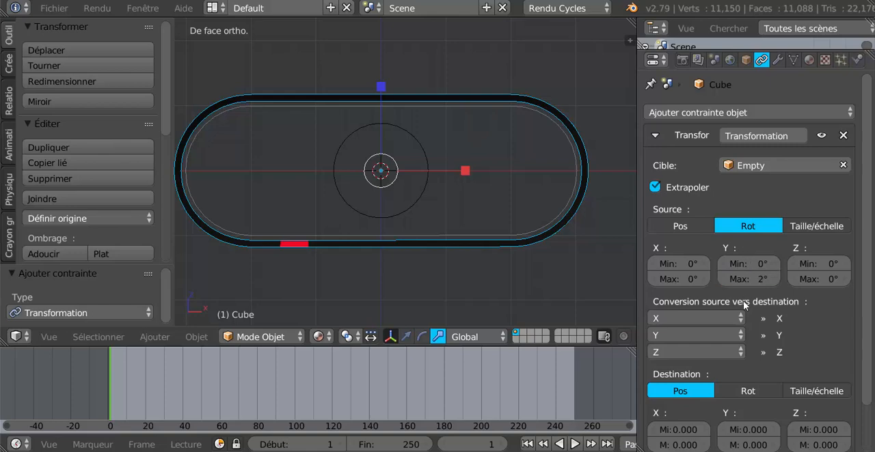
left_click(678, 318)
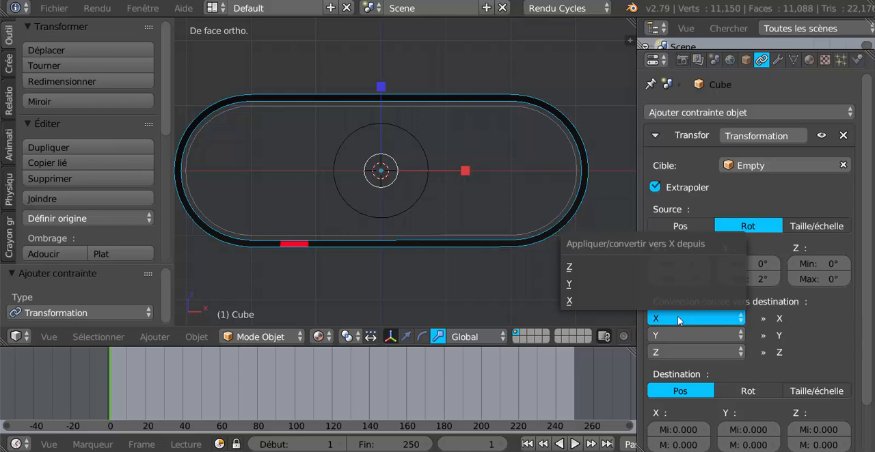
left_click(580, 284)
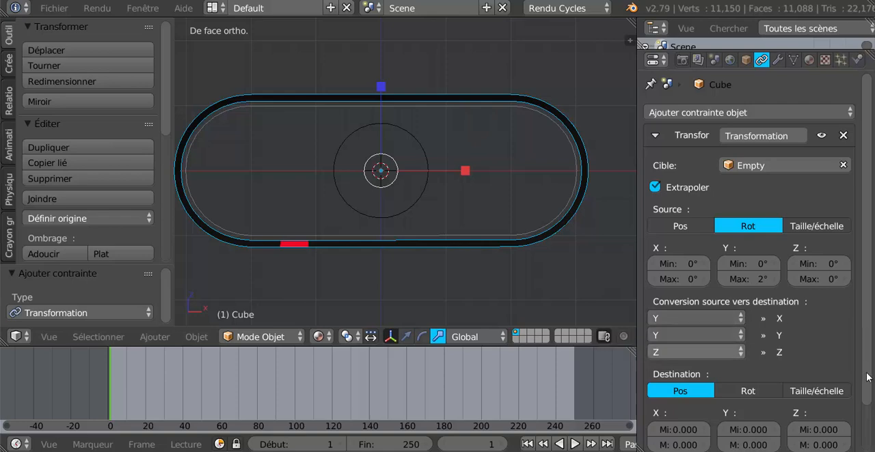
- Set the constraint's destination X position maximum to 1.000 and its owner space to local space
scroll(811, 349, "down", 2)
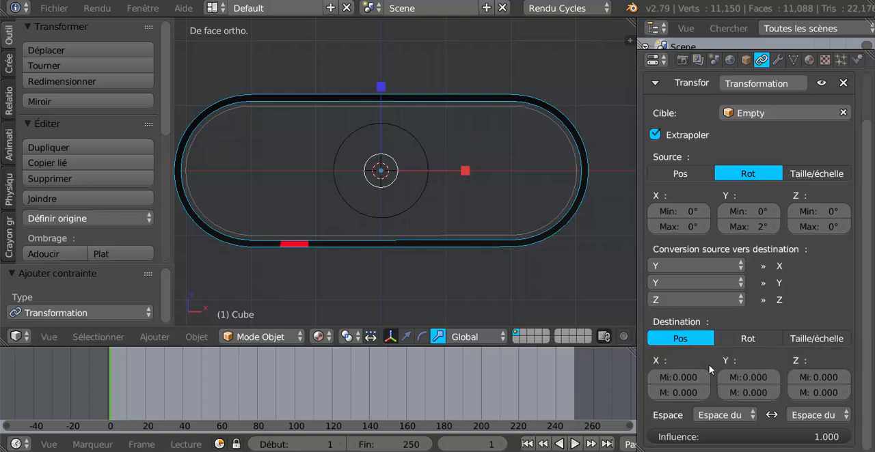
left_click(679, 391)
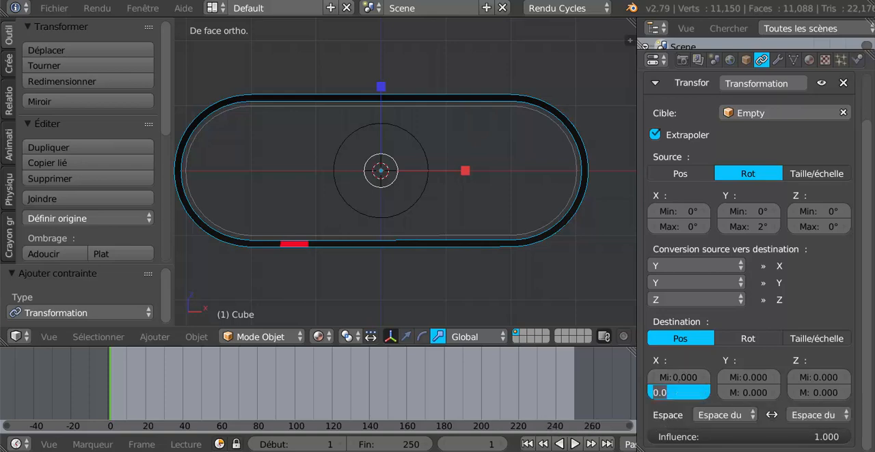
type("1")
key("Return")
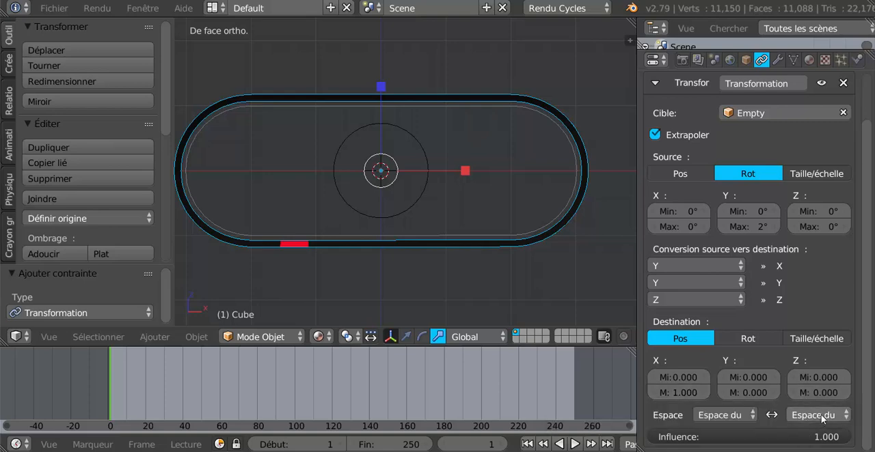
left_click(821, 417)
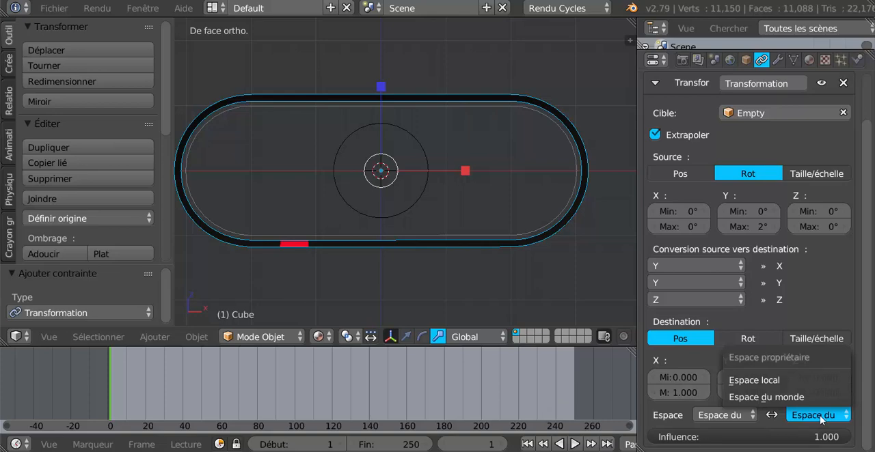
left_click(763, 379)
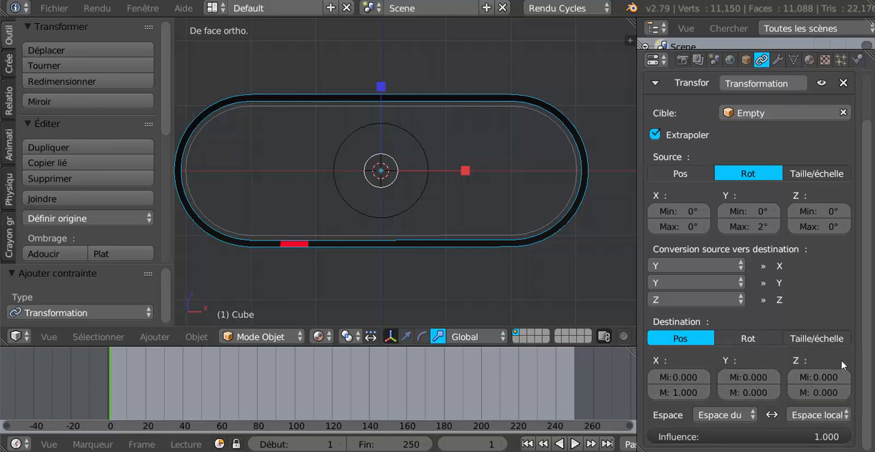
- Test the belt drive by trial-rotating the circle empty around the global Y axis, then discard the rotation
left_click_drag(866, 366, 864, 334)
scroll(860, 308, "down", 2)
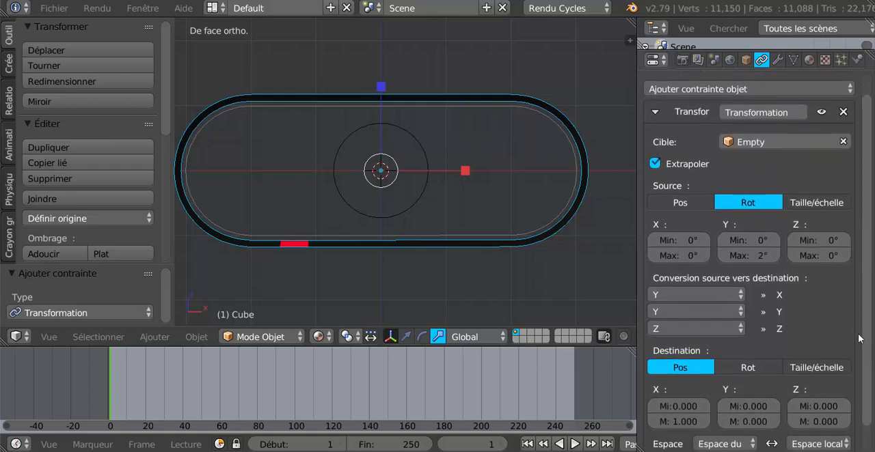
right_click(421, 199)
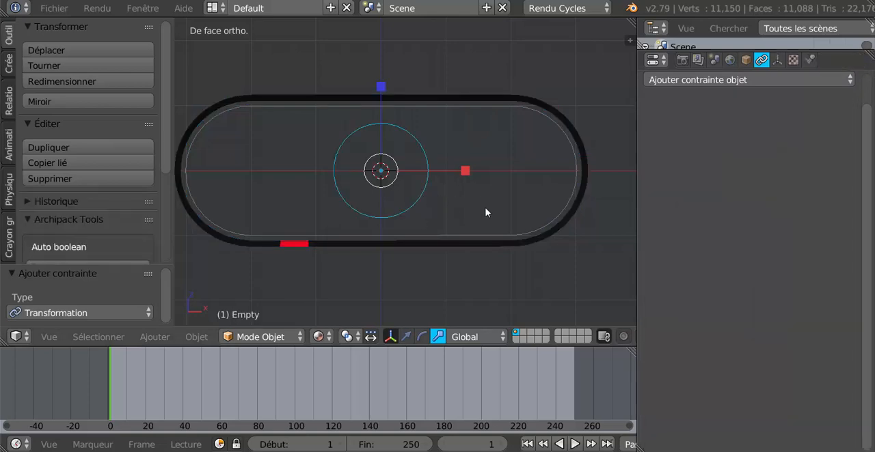
key("r")
key("y")
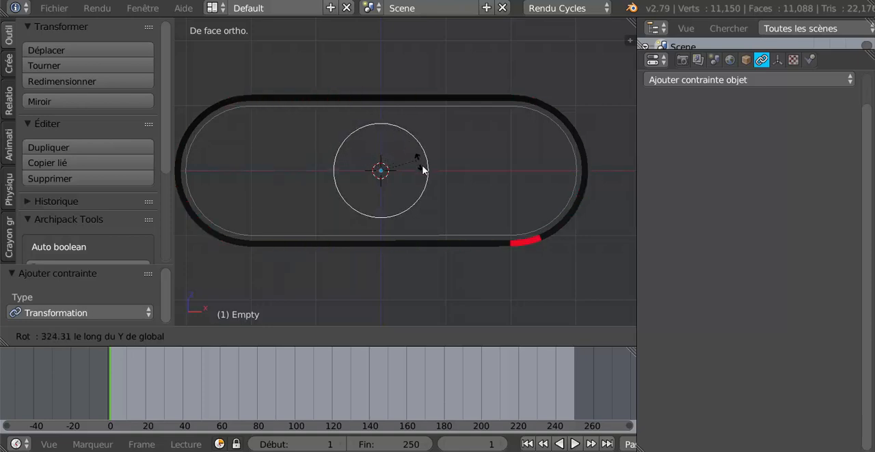
left_click(423, 188)
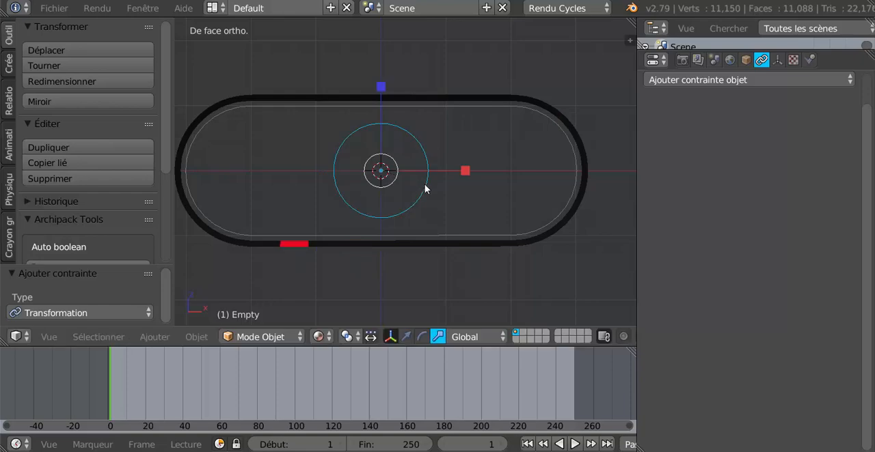
- Repeat the trial rotation of the empty around global Y from an angled perspective view, without keeping it
middle_click_drag(426, 189, 488, 231)
key("r")
key("y")
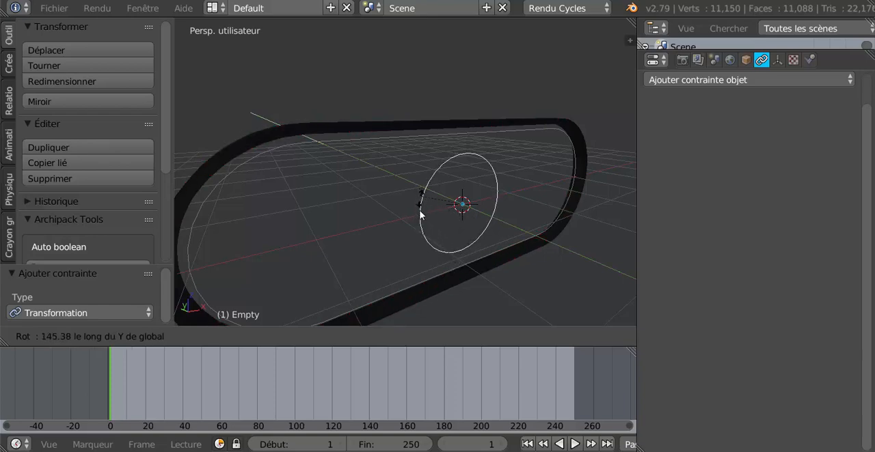
left_click(420, 193)
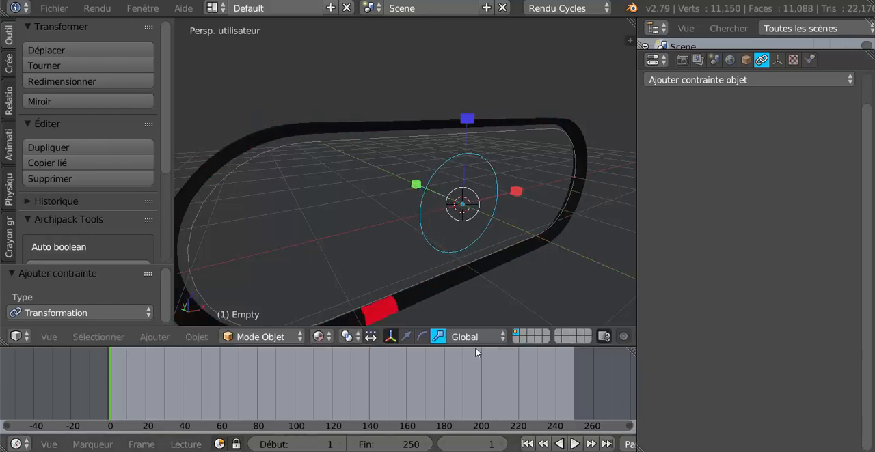
- Return to the front orthographic view and select the black belt object, close up on its curved end
scroll(527, 220, "down", 3)
middle_click_drag(469, 247, 399, 250)
key("KP_1")
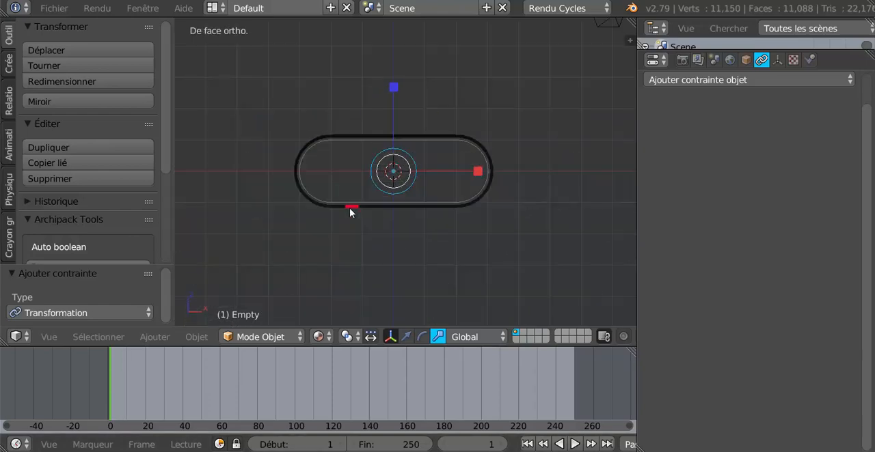
scroll(356, 195, "up", 1)
scroll(428, 211, "up", 3)
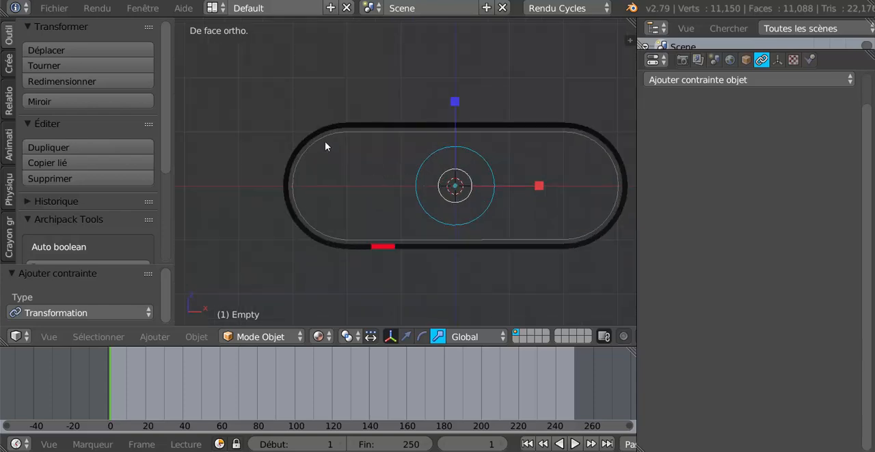
right_click(324, 134)
scroll(325, 135, "up", 2)
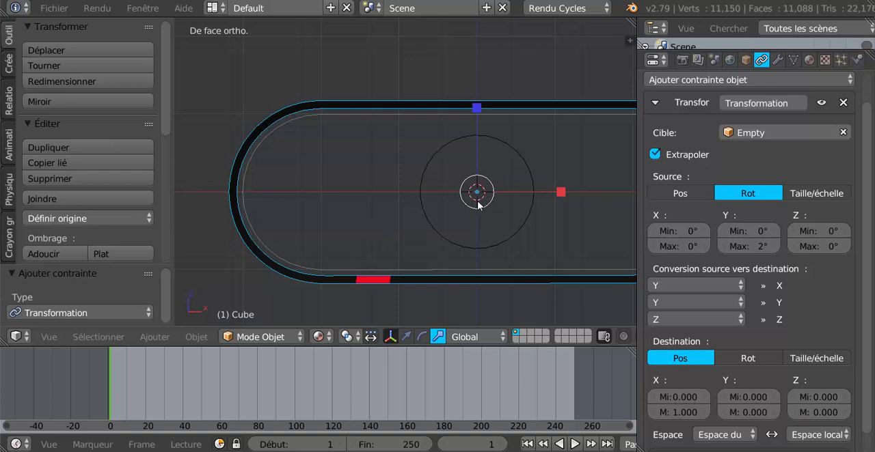
- Add a 32-vertex mesh circle and rotate it 90° around the global X axis
left_click(8, 63)
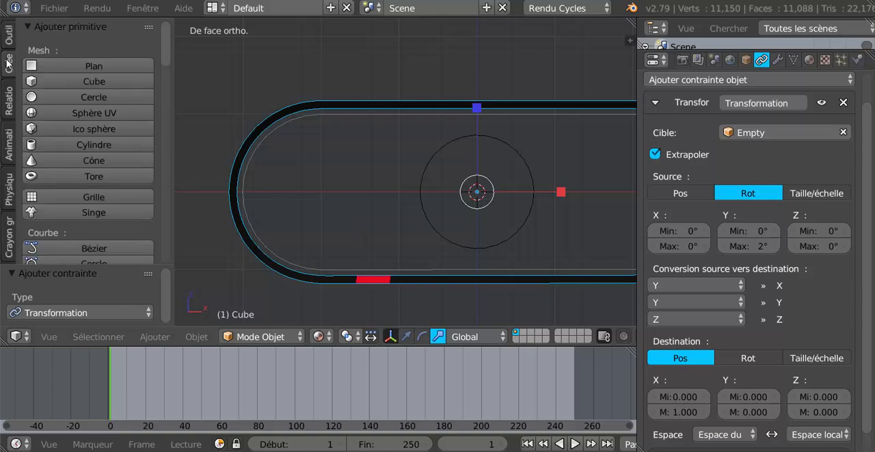
left_click(64, 97)
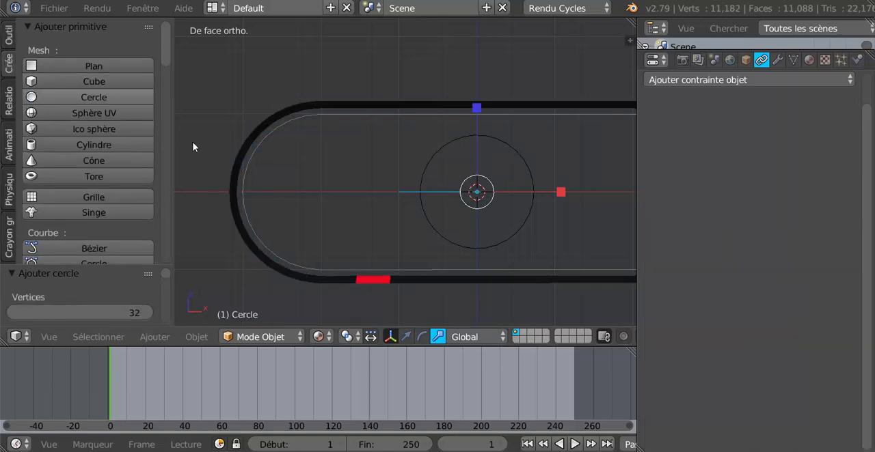
type("rx")
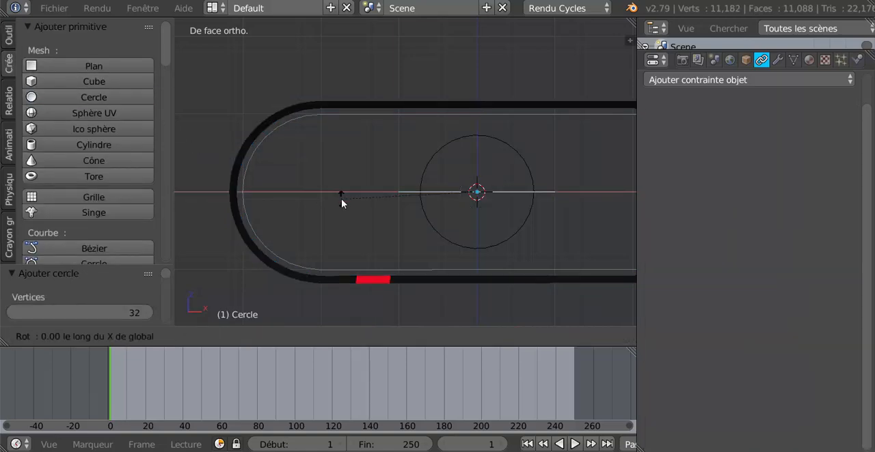
type("90")
key("Return")
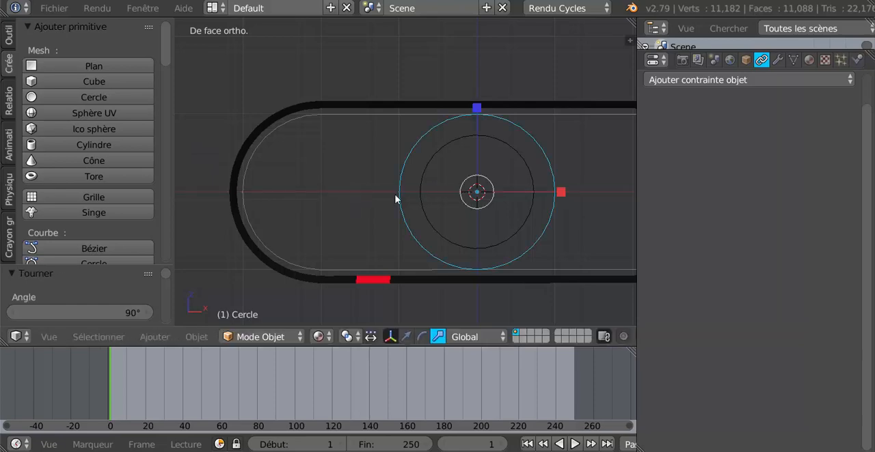
- Move the new circle about -2.007 along X into the belt's curved end and scale it by about 1.096
left_click(406, 336)
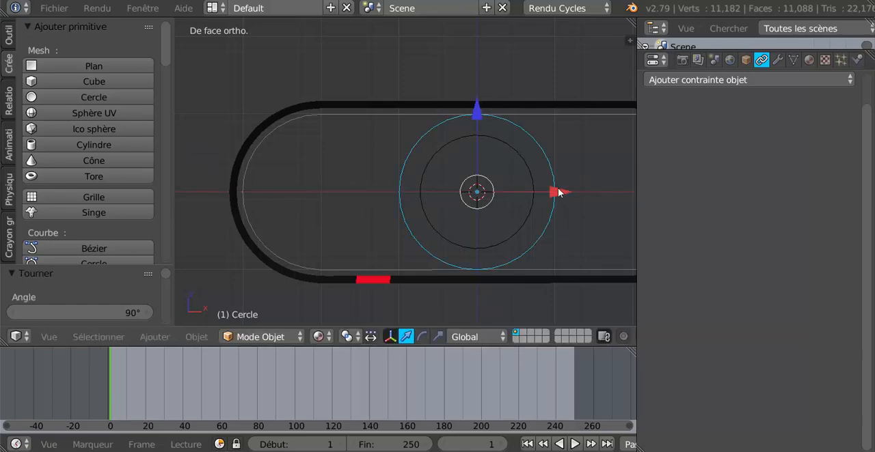
left_click_drag(558, 192, 401, 189)
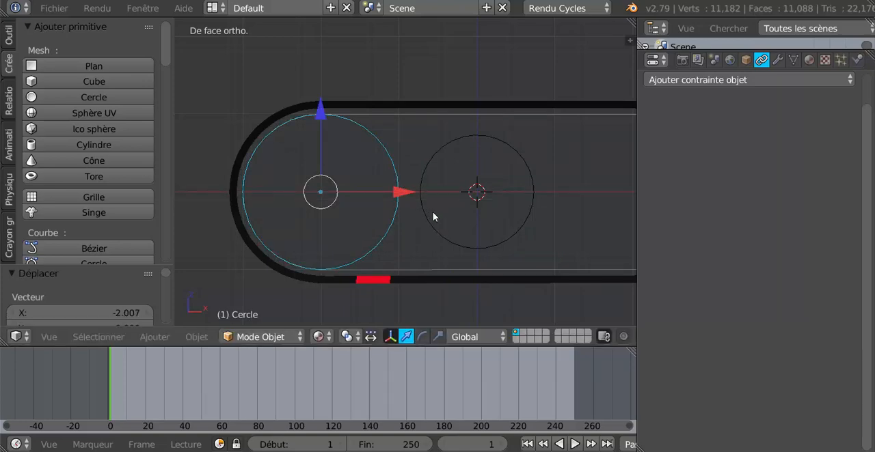
key("s")
left_click(438, 215)
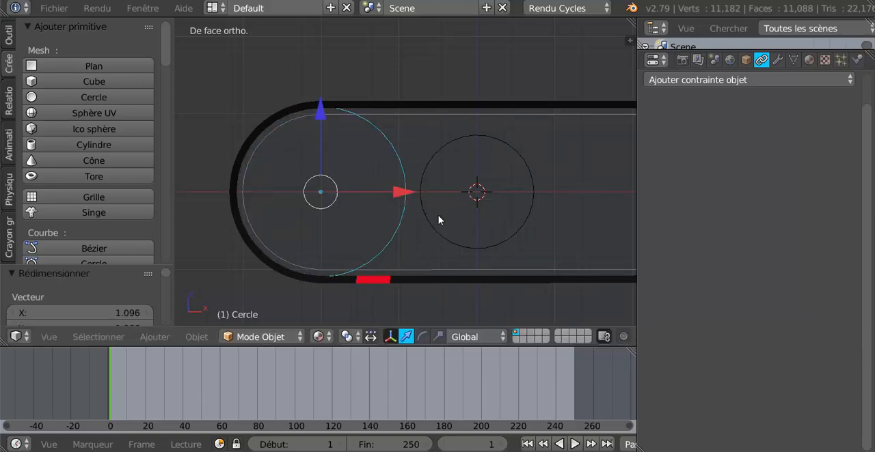
scroll(438, 216, "down", 4)
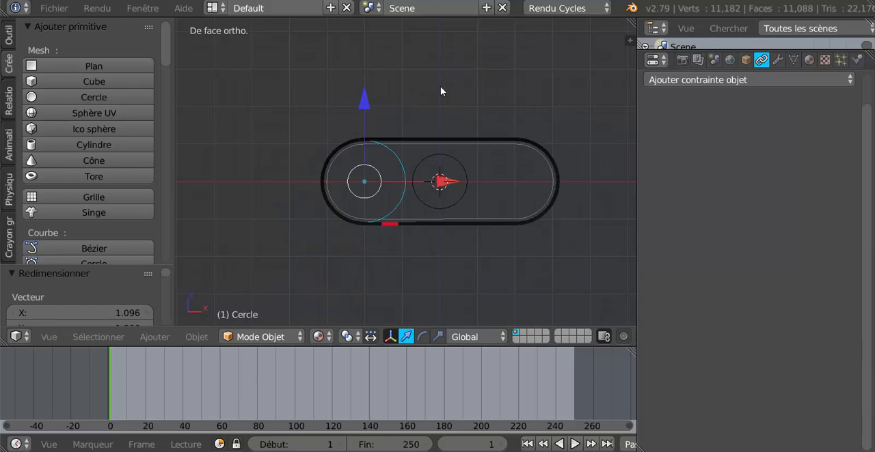
- From the top view in wireframe, move the circle along Y to just inside the belt's front edge
key("KP_7")
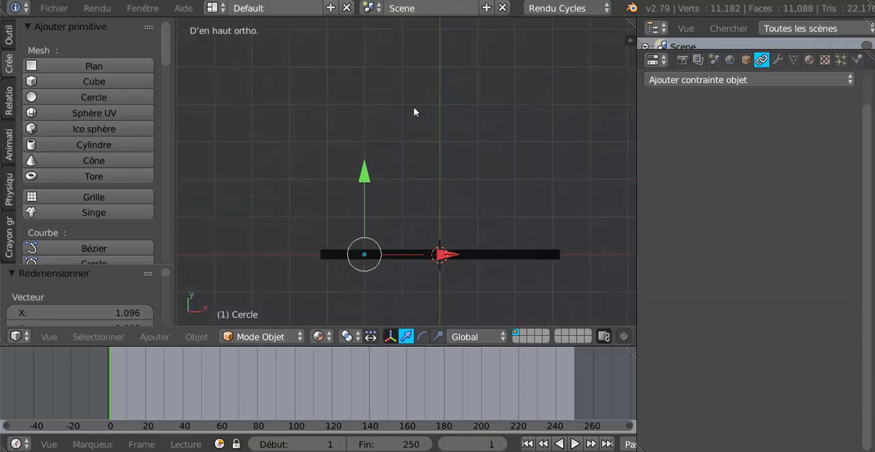
middle_click_drag(367, 193, 385, 117, "shift")
scroll(384, 117, "up", 4)
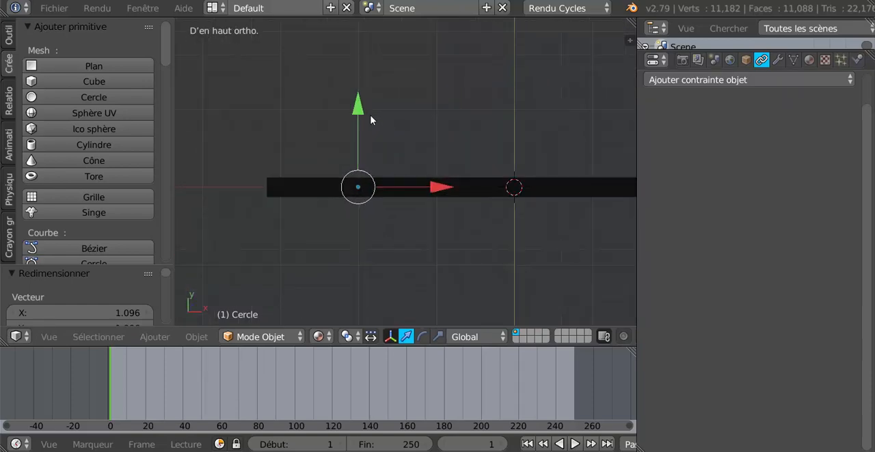
left_click_drag(362, 113, 336, 127)
scroll(351, 140, "up", 2)
middle_click_drag(343, 148, 392, 114, "shift")
scroll(339, 205, "up", 2)
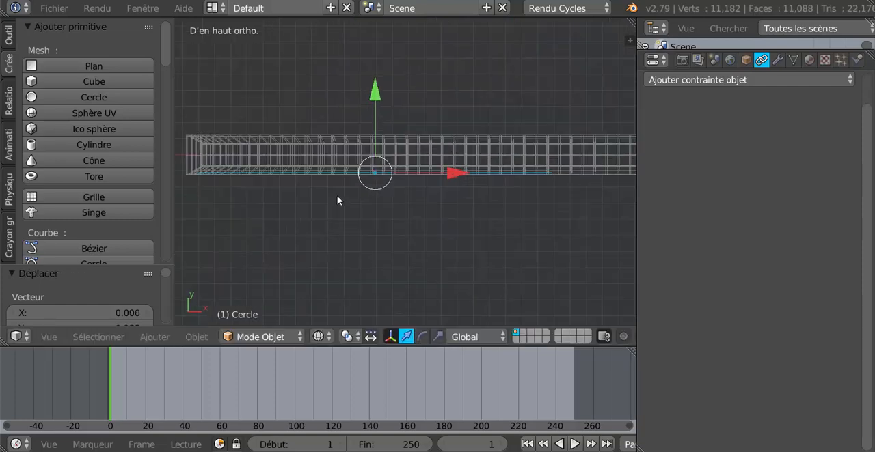
left_click_drag(375, 103, 374, 95)
- From the front view, scale the circle by about 1.029 so it sits within the belt's thickness
key("KP_1")
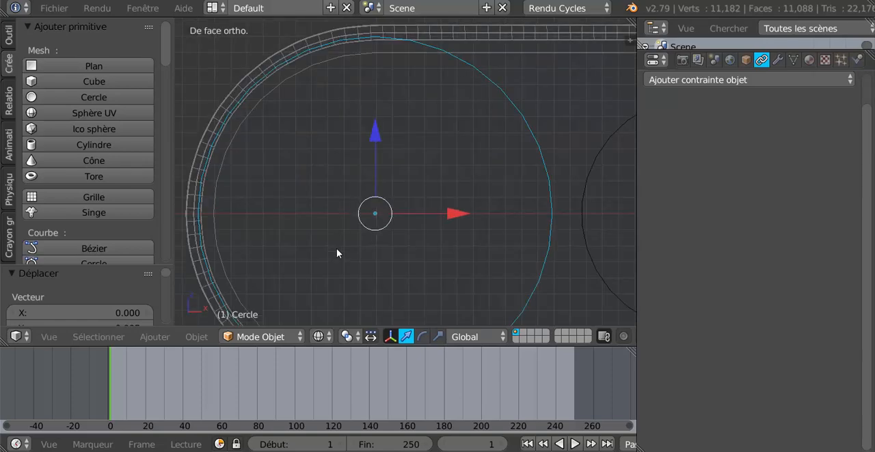
scroll(376, 240, "down", 1)
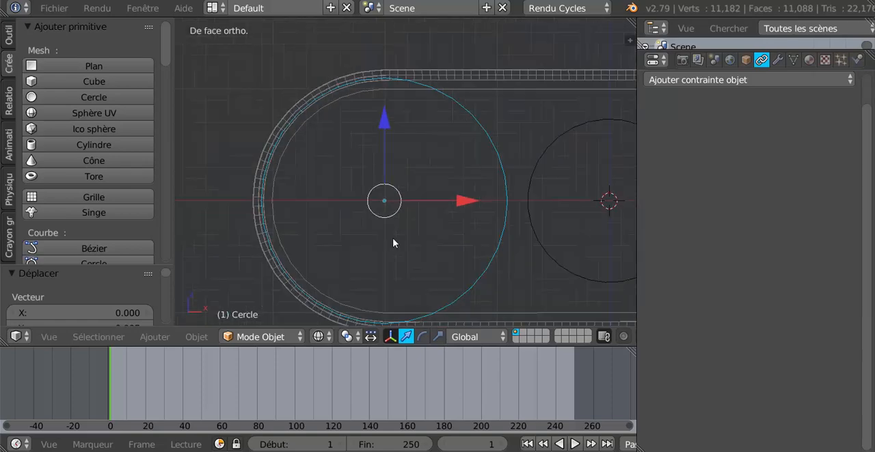
key("s")
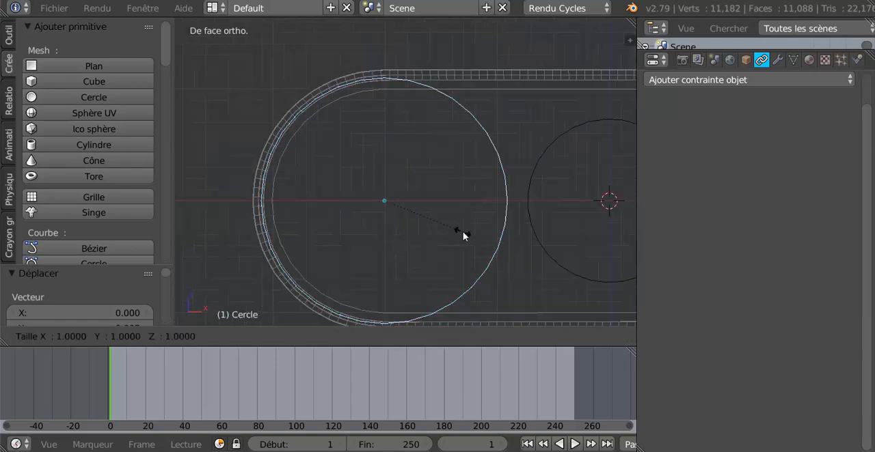
left_click(465, 234)
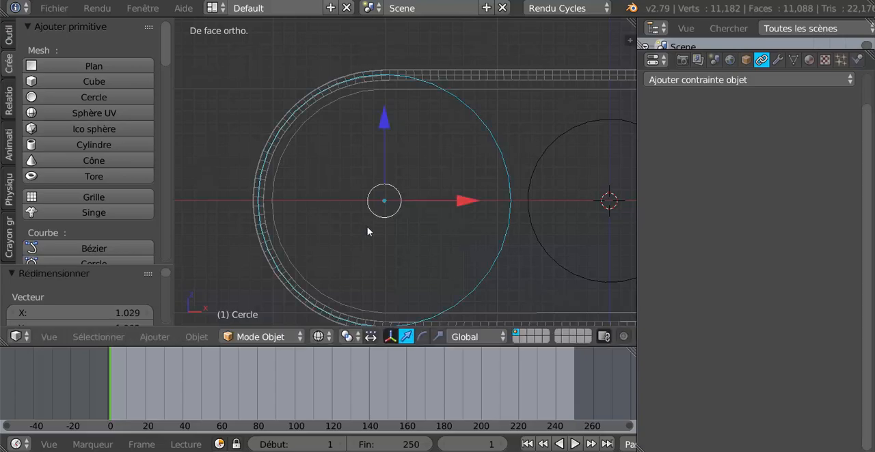
- In Edit Mode with solid shading, duplicate the circle's vertices and move the copy about 0.13 along Y
mouse_move(369, 230)
middle_mouse_down()
mouse_move(417, 248)
mouse_move(416, 258)
mouse_move(343, 246)
mouse_move(289, 285)
mouse_move(248, 252)
mouse_move(394, 258)
mouse_move(289, 237)
mouse_move(268, 259)
middle_mouse_up()
key("z")
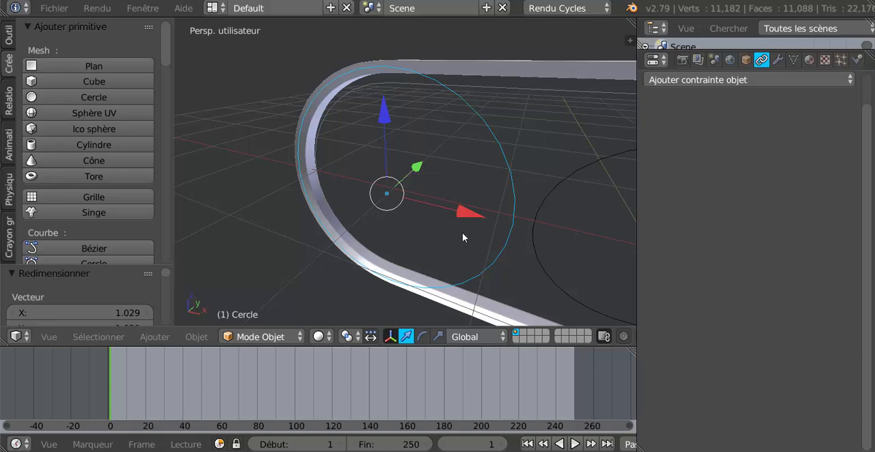
key("Tab")
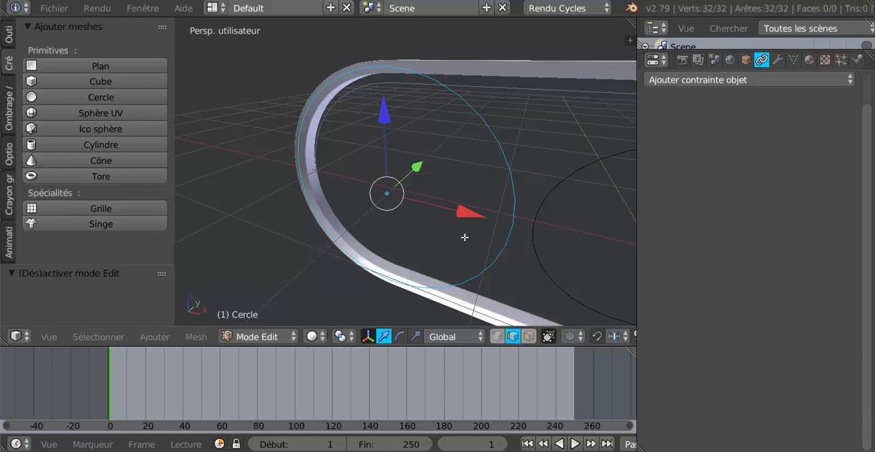
middle_click_drag(464, 238, 435, 251)
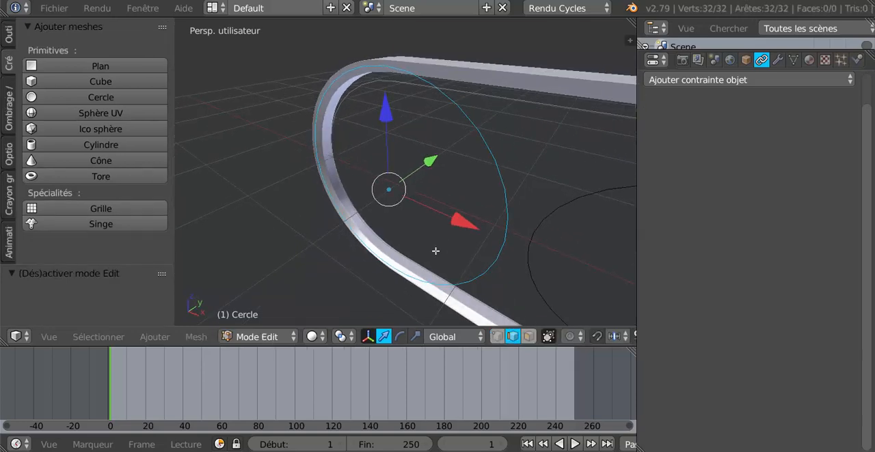
key("shift+d")
right_click(437, 242)
key("g")
key("y")
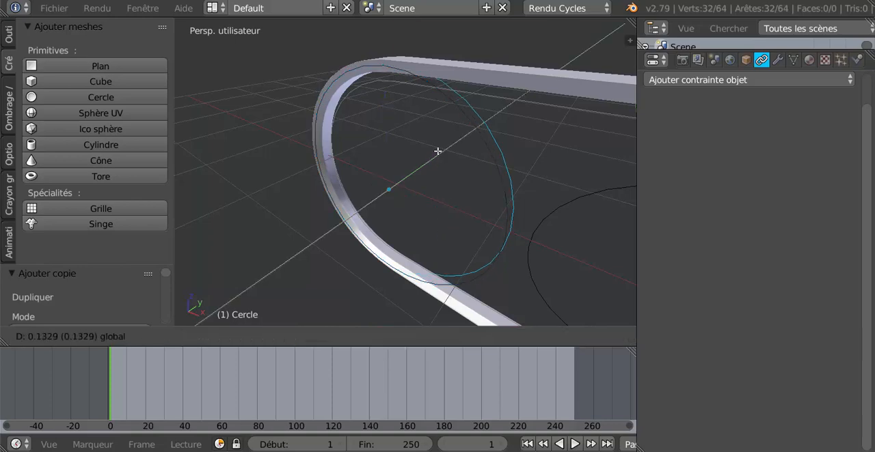
left_click(437, 151)
- Move the duplicated loop about 0.08 further along Y to the belt's opposite edge
middle_click_drag(486, 143, 470, 247)
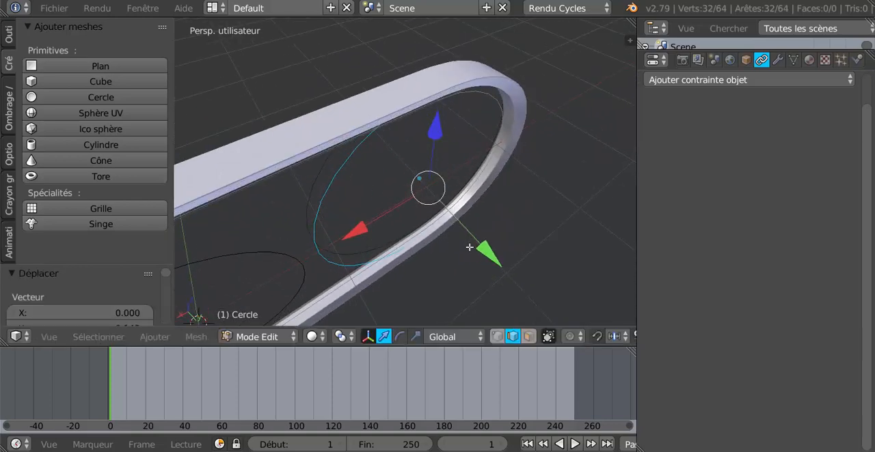
key("g")
key("y")
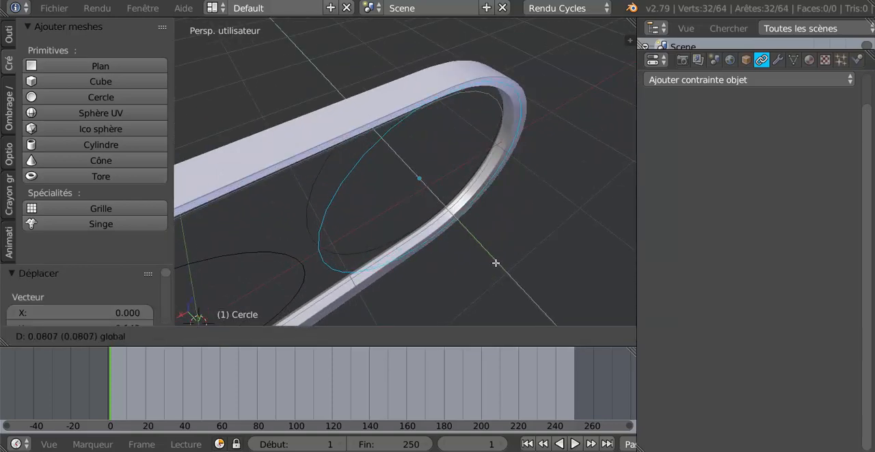
left_click(495, 263)
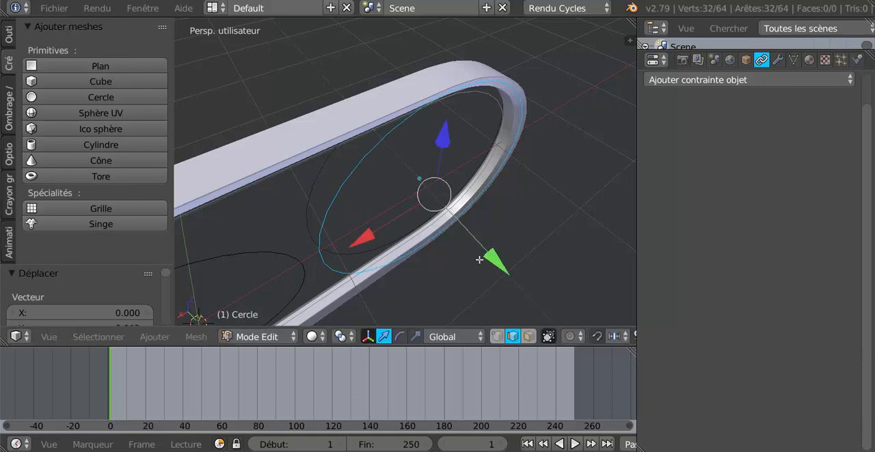
- Select both circle loops in vertex mode and extrude them scaled inward to the chemin curve's outline
middle_click_drag(472, 254, 590, 221)
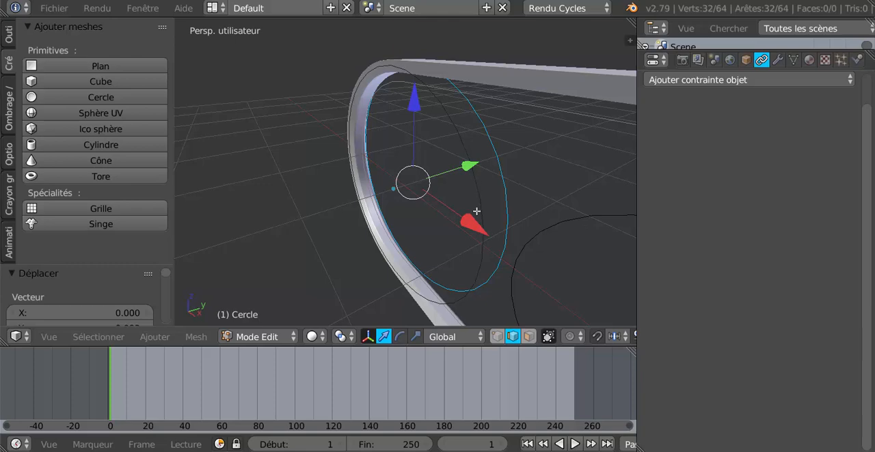
left_click(497, 336)
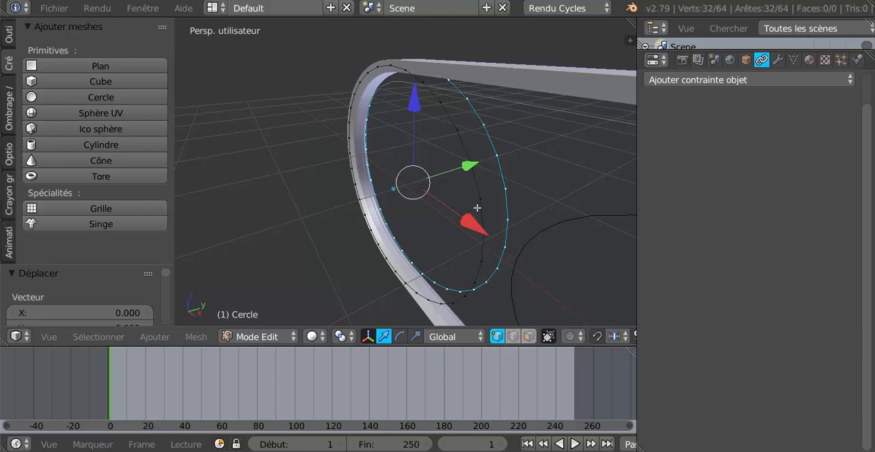
key("l")
scroll(471, 218, "down", 3)
middle_click_drag(466, 234, 530, 223)
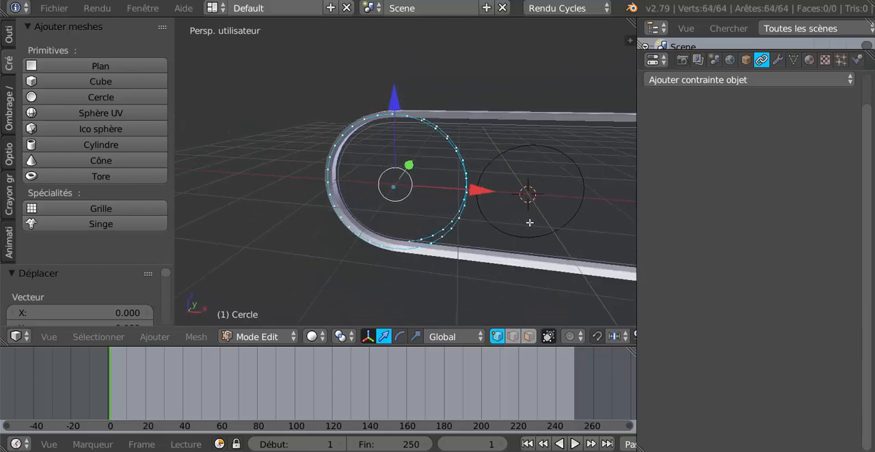
key("KP_1")
scroll(529, 222, "up", 1)
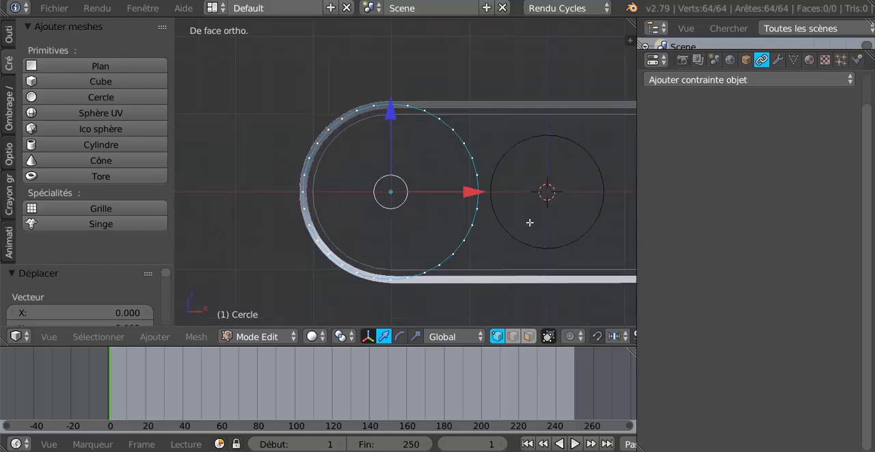
key("e")
key("s")
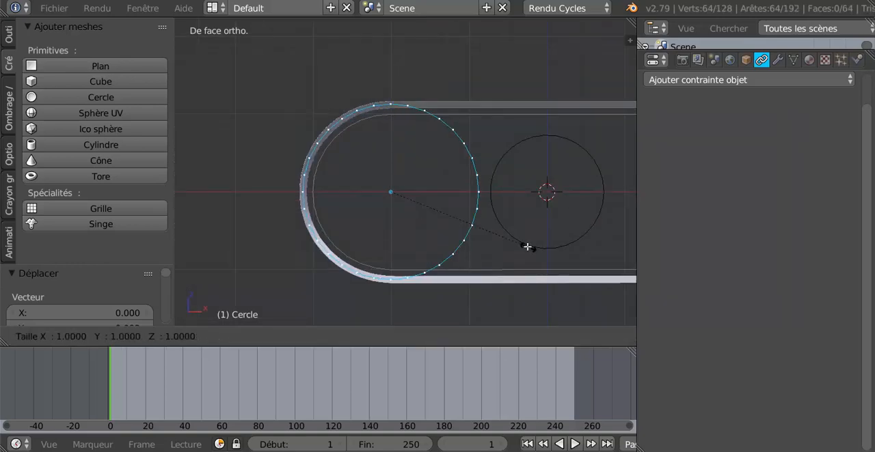
left_click(514, 236)
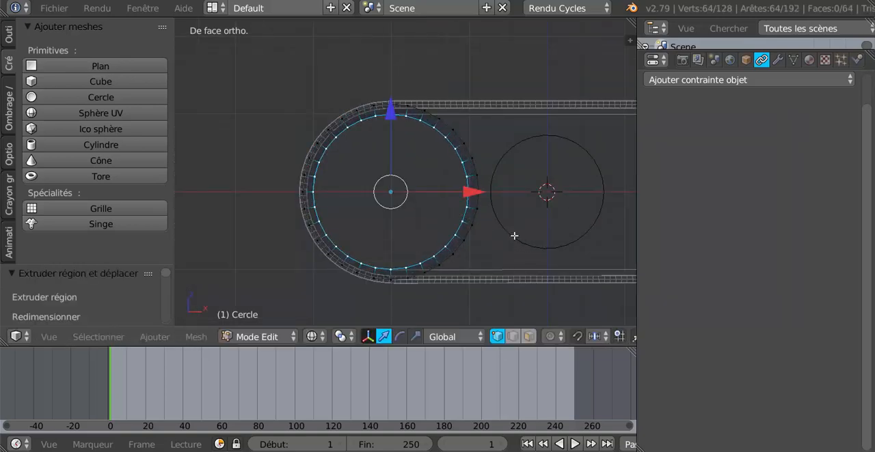
- Scale the extruded inner loops by about 1.071 to narrow the pulley's rings
scroll(492, 252, "up", 2)
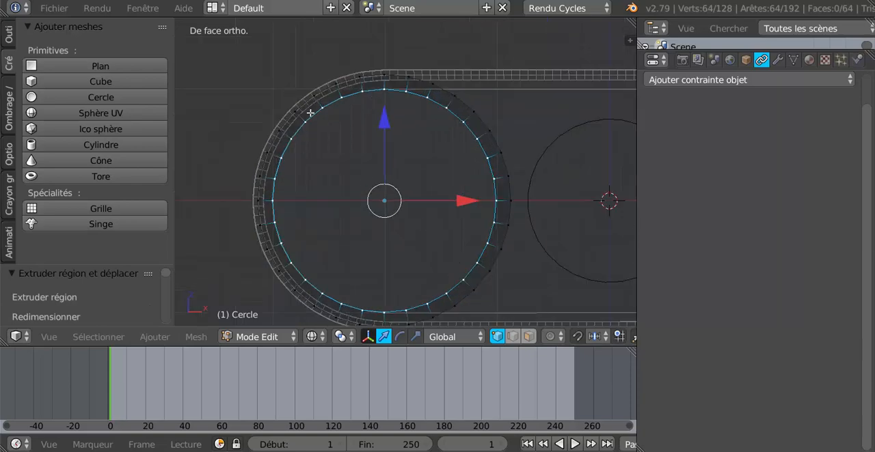
scroll(352, 94, "up", 2)
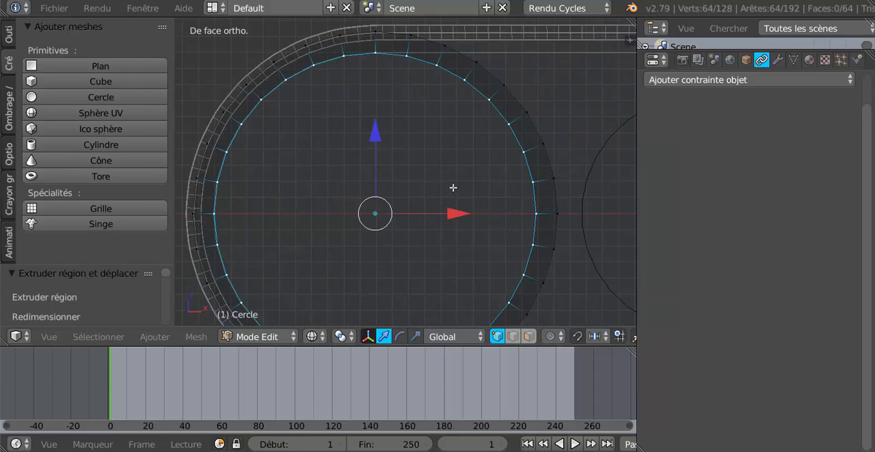
key("s")
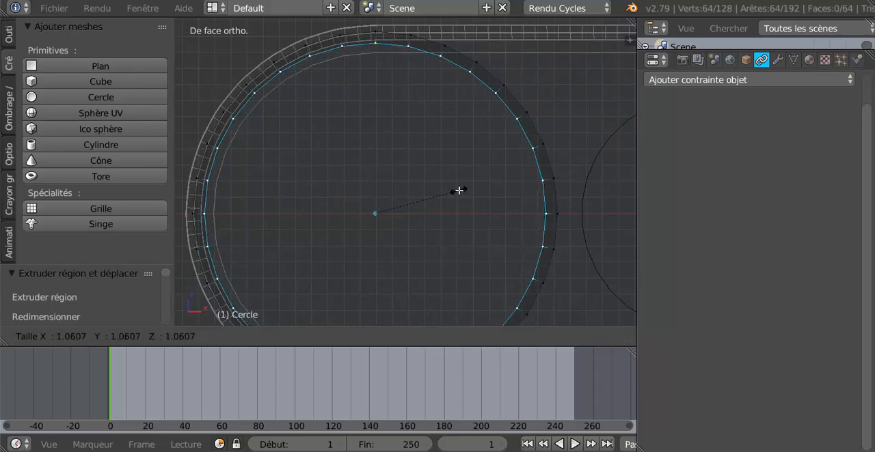
left_click(458, 190)
- Bridge the two selected inner loops with LoopTools to form the pulley's groove surface
middle_click_drag(434, 185, 362, 202)
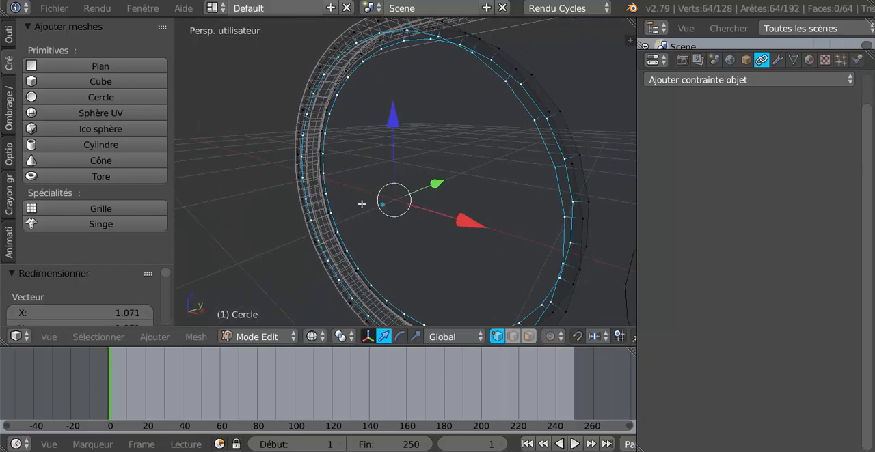
left_click(9, 36)
scroll(70, 192, "down", 10)
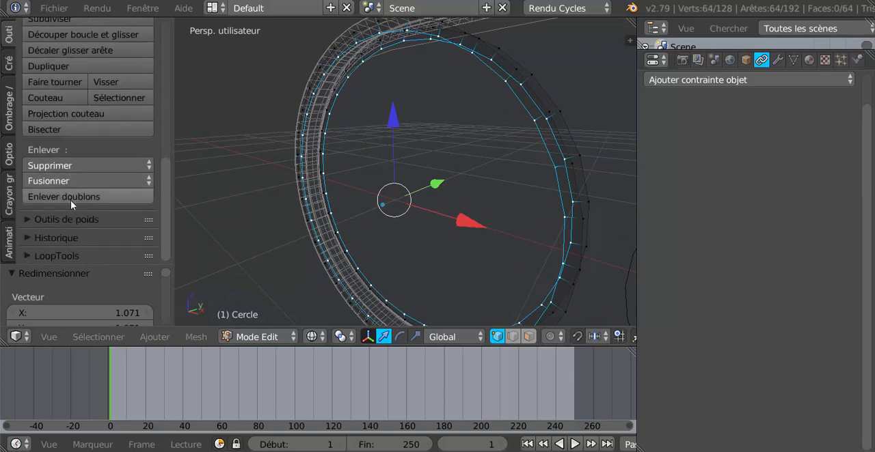
left_click(64, 256)
scroll(164, 205, "down", 5)
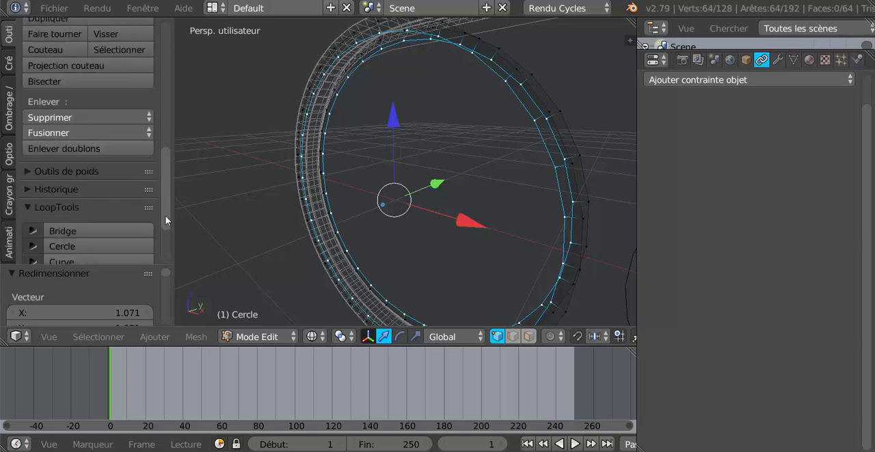
left_click(78, 140)
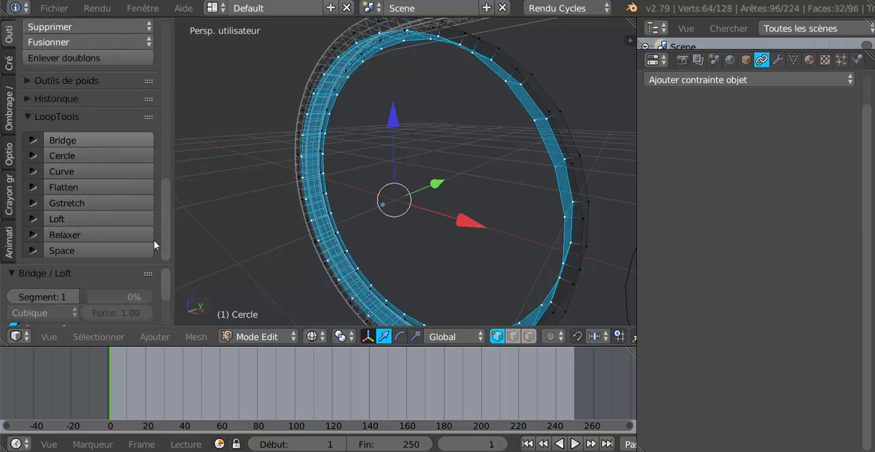
- Switch the viewport to solid shading and examine the bridged pulley rim in and out of edit mode
left_click(200, 339)
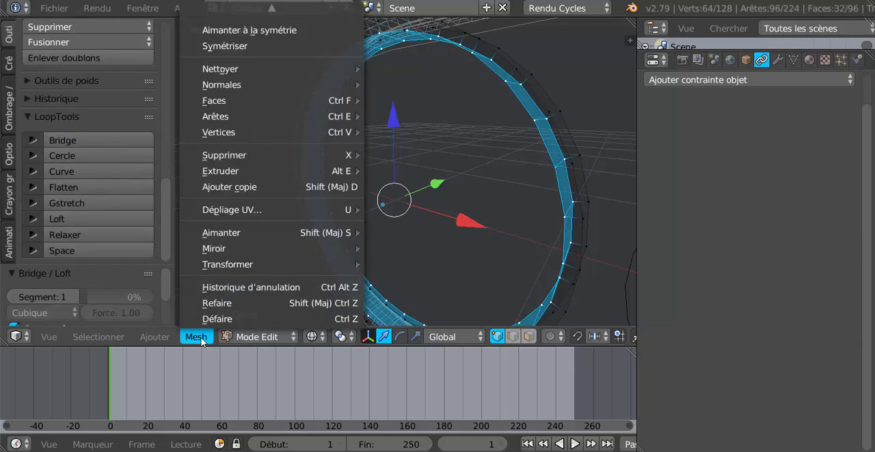
left_click(314, 337)
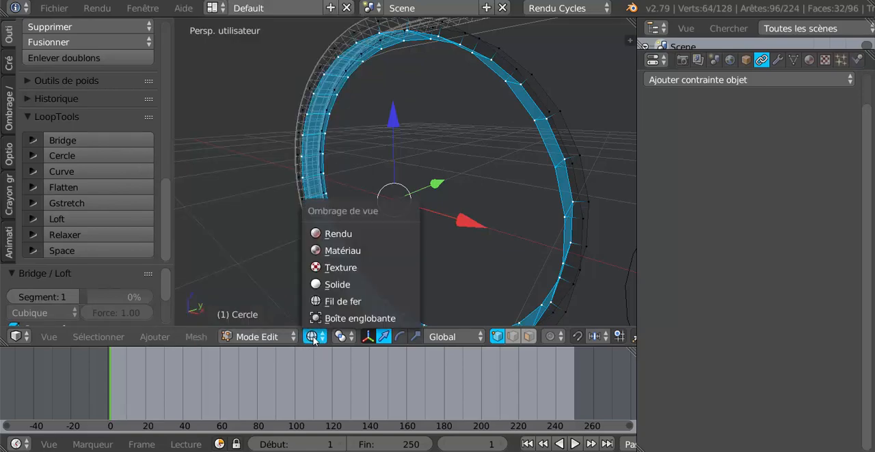
left_click(316, 283)
key("Tab")
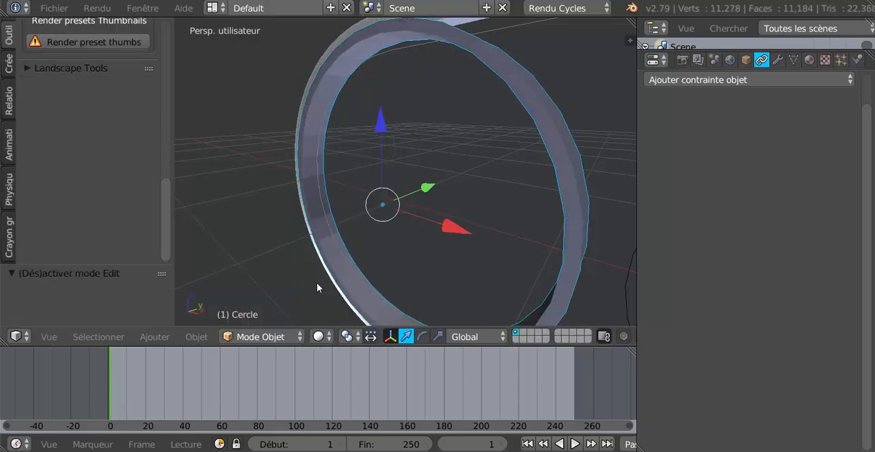
middle_click_drag(317, 282, 428, 47)
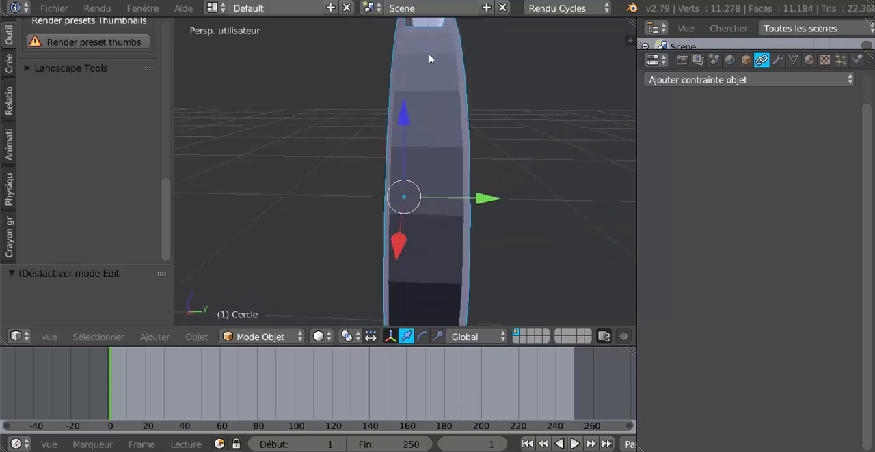
key("Tab")
middle_click_drag(351, 164, 370, 167)
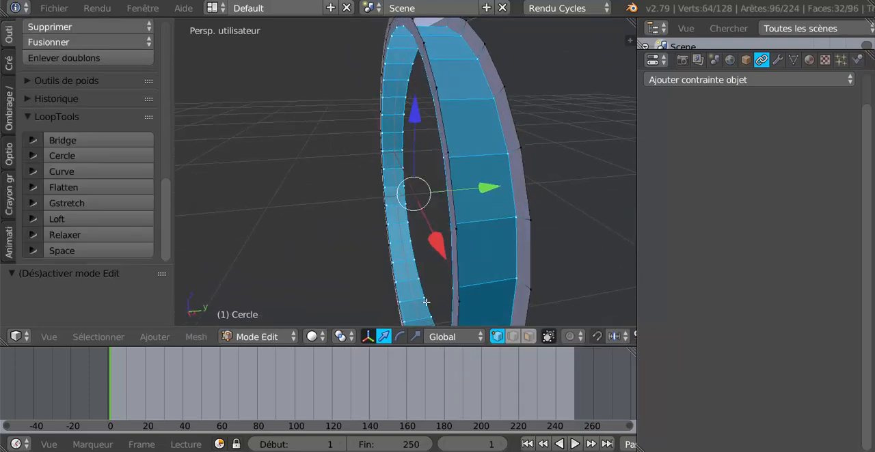
- Try to narrow the pulley's groove surface by scaling it about 0.64 along Y in top view
left_click(415, 336)
middle_click_drag(438, 234, 404, 240)
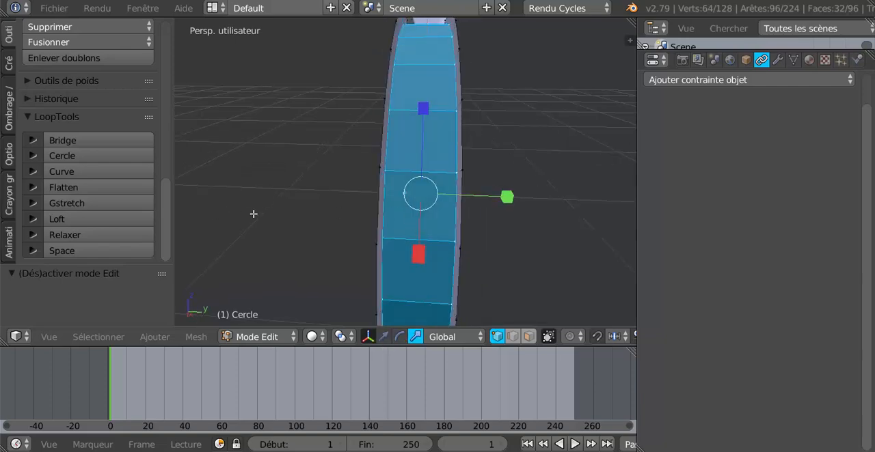
key("KP_7")
key("z")
scroll(260, 208, "up", 2)
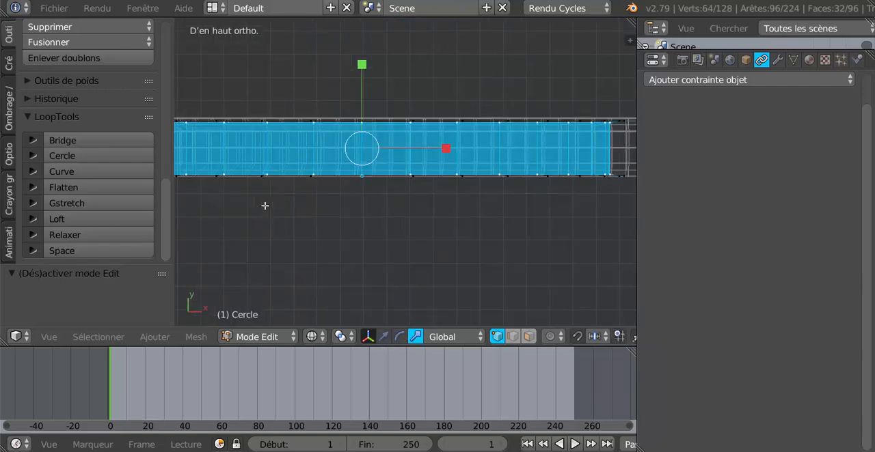
middle_click_drag(306, 195, 369, 192)
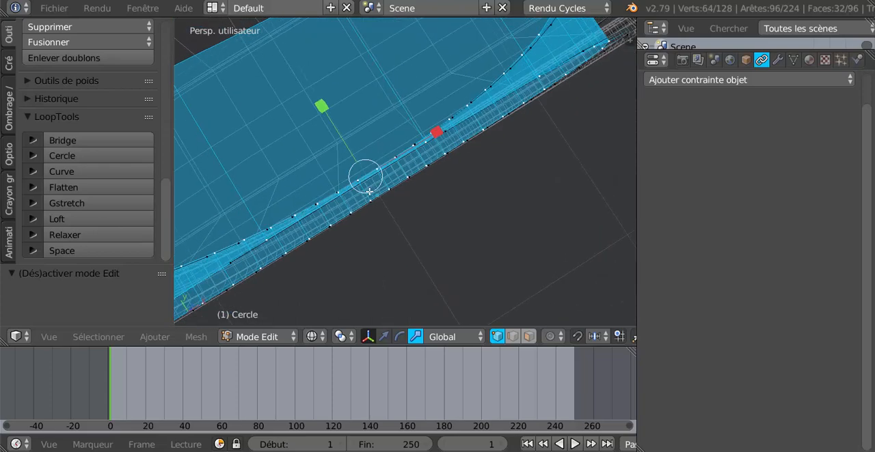
key("KP_7")
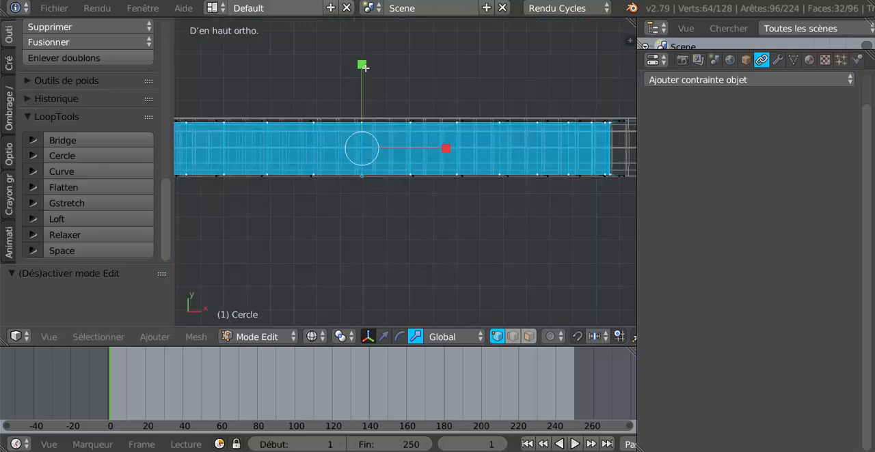
key("s")
key("y")
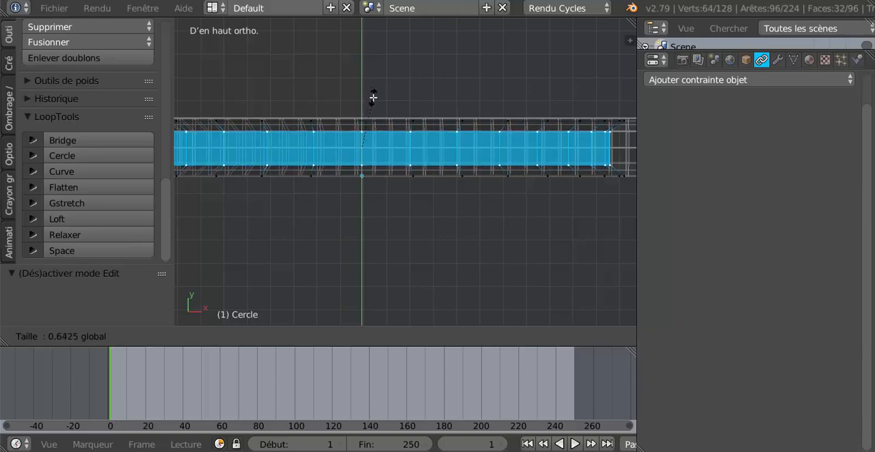
left_click(373, 98)
middle_click_drag(430, 140, 484, 121, "shift")
scroll(447, 144, "up", 1)
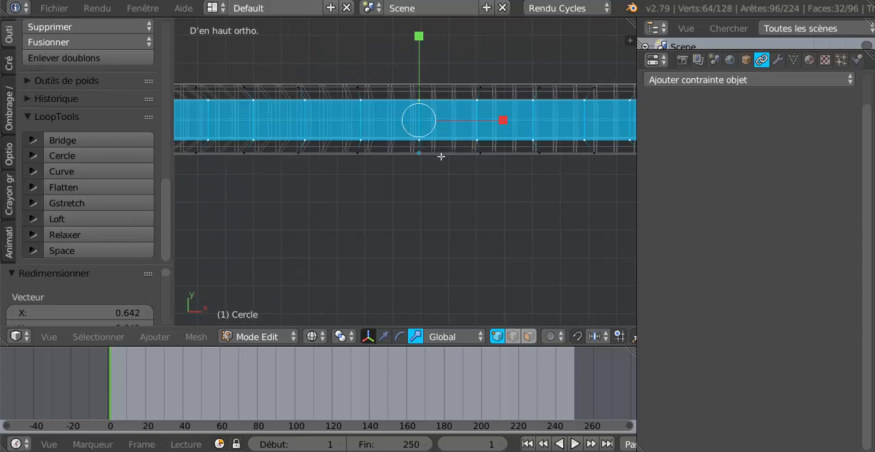
key("ctrl+z")
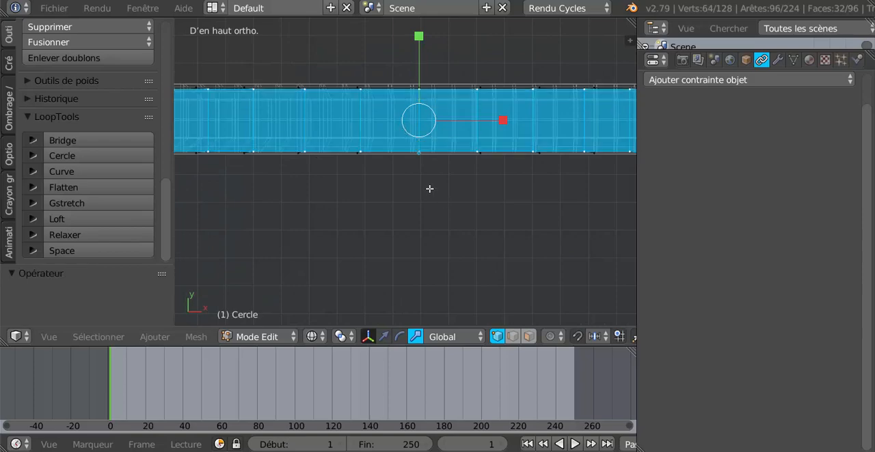
- Switch to face selection mode and select the complete face loop around the pulley's groove
scroll(421, 165, "up", 1)
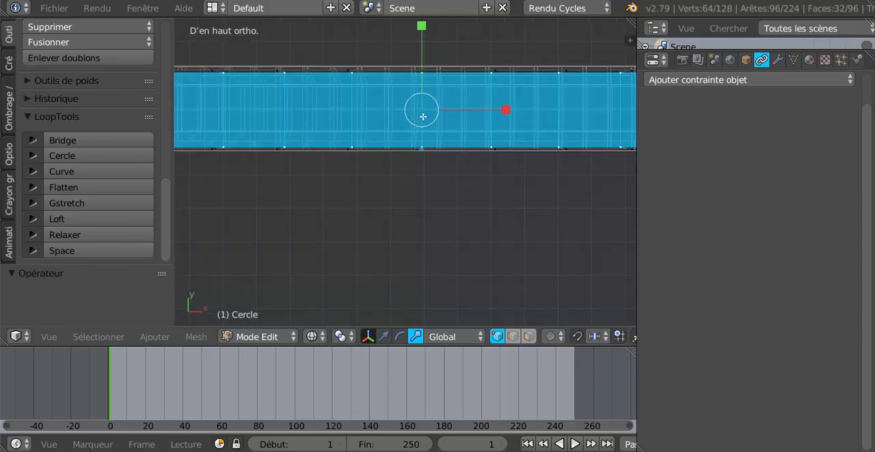
scroll(423, 117, "down", 2)
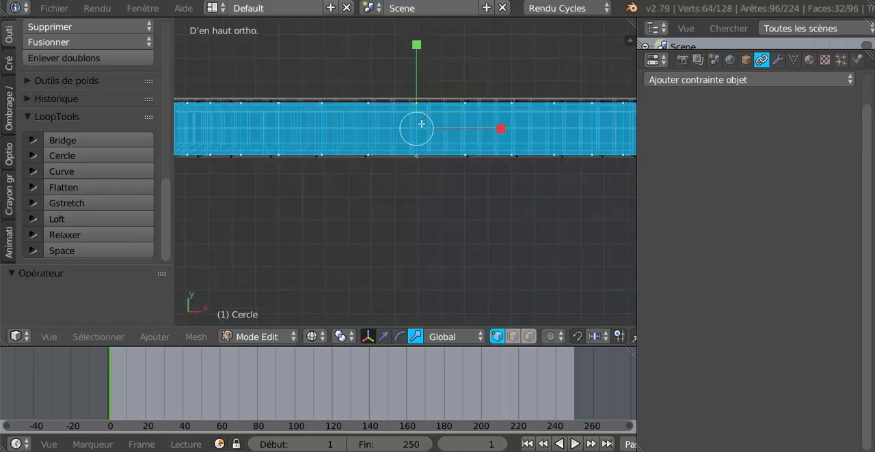
scroll(414, 213, "down", 1)
mouse_move(414, 212)
middle_mouse_down()
mouse_move(424, 176)
mouse_move(476, 134)
middle_mouse_up()
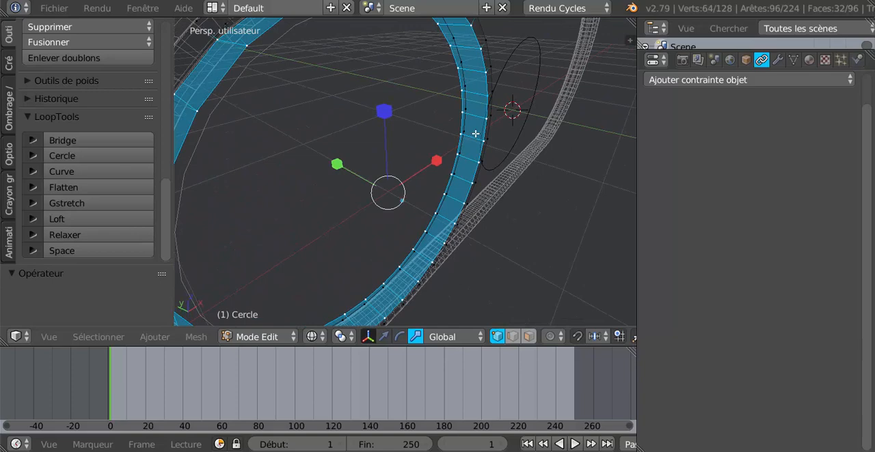
left_click(529, 336)
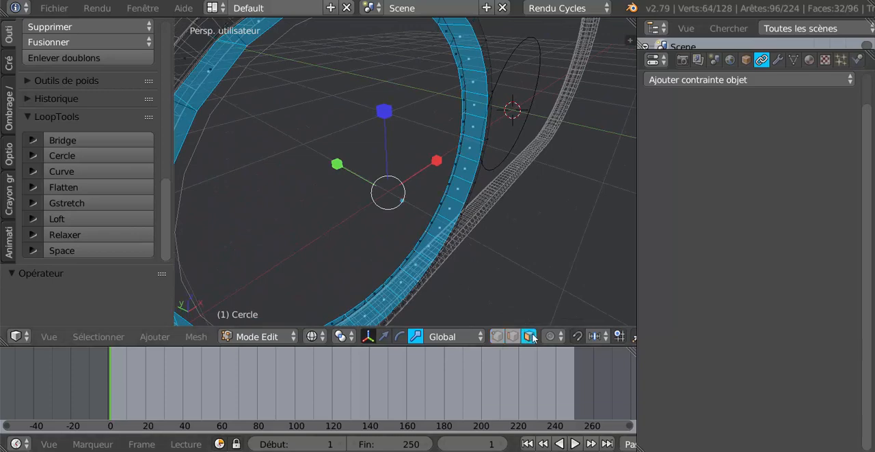
right_click(468, 162, "shift")
right_click(468, 168)
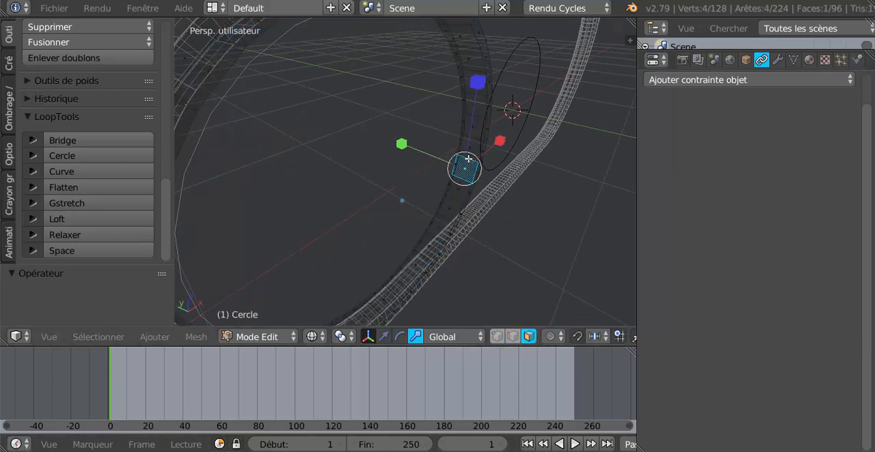
right_click(468, 158, "alt")
- Scale the selected groove face loop narrower along Y in top view so the pulley's sides slope inward
scroll(469, 166, "down", 4)
middle_click_drag(422, 251, 390, 280)
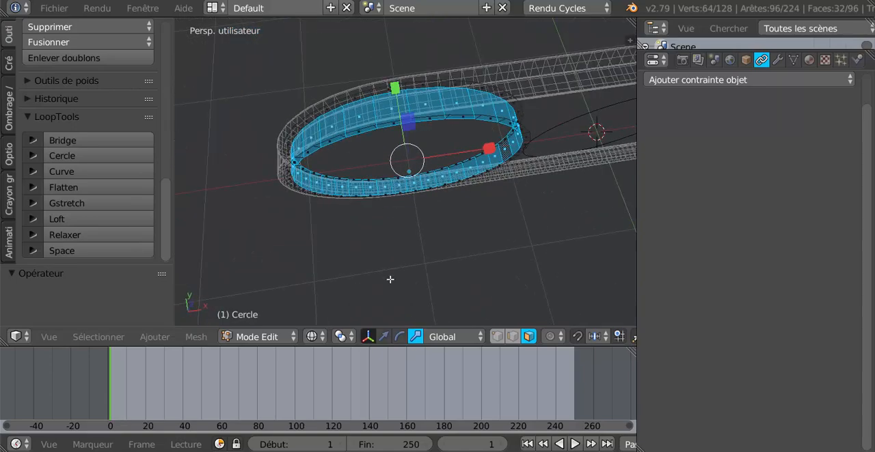
key("KP_7")
scroll(390, 280, "up", 3)
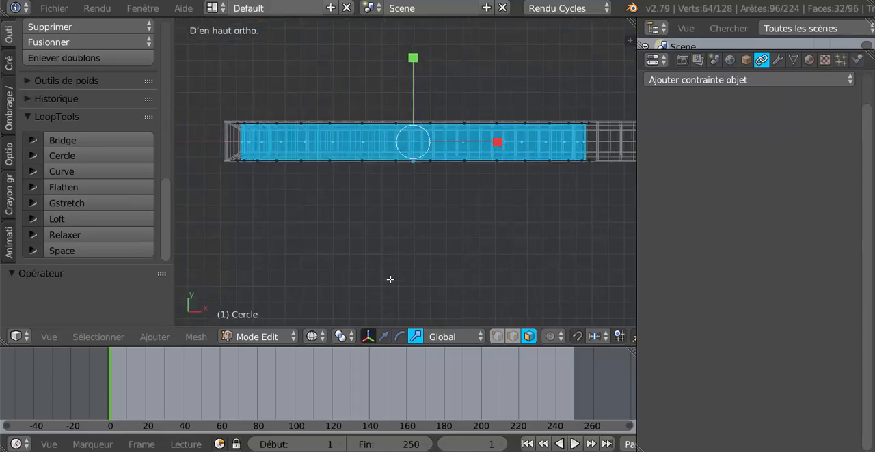
scroll(390, 280, "down", 1)
left_click_drag(409, 55, 414, 88)
- Examine the narrowed groove and its sloped sides against the belt from several angles in solid shading
key("Tab")
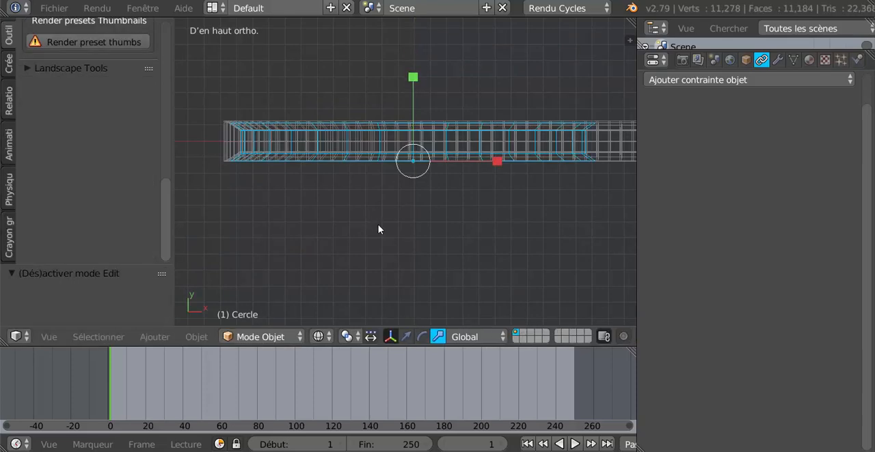
middle_click_drag(365, 229, 322, 177)
key("Tab")
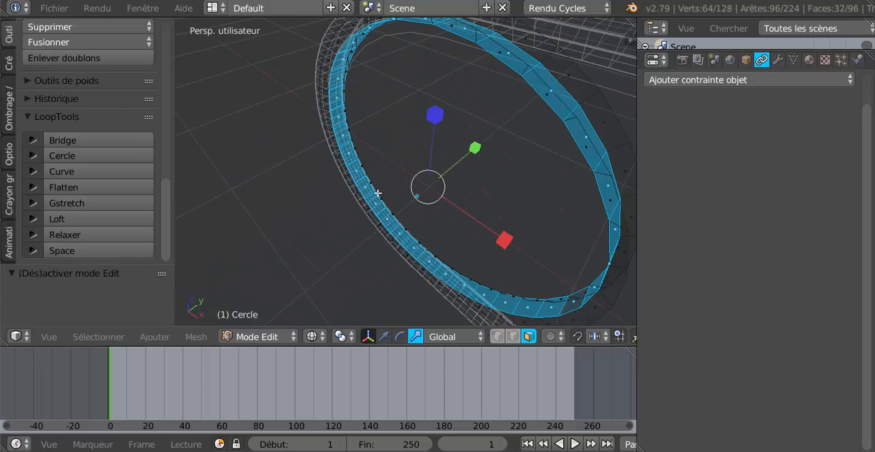
middle_click_drag(377, 194, 350, 128)
middle_click_drag(418, 100, 448, 105)
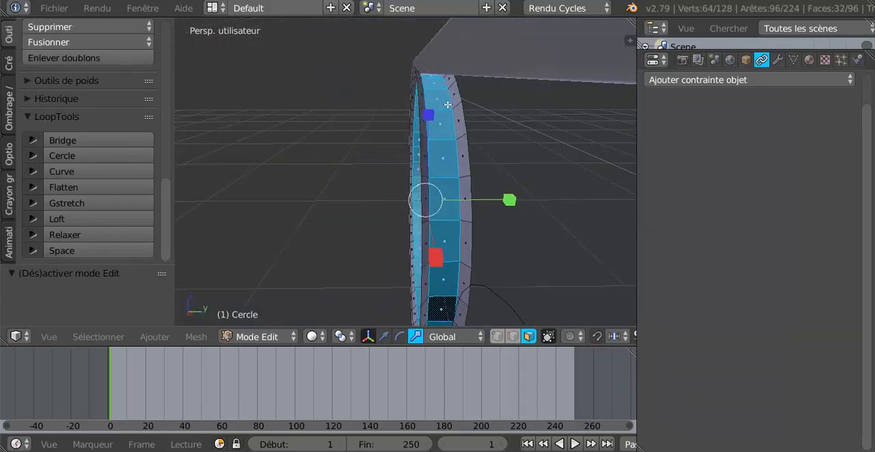
middle_click_drag(500, 99, 520, 128)
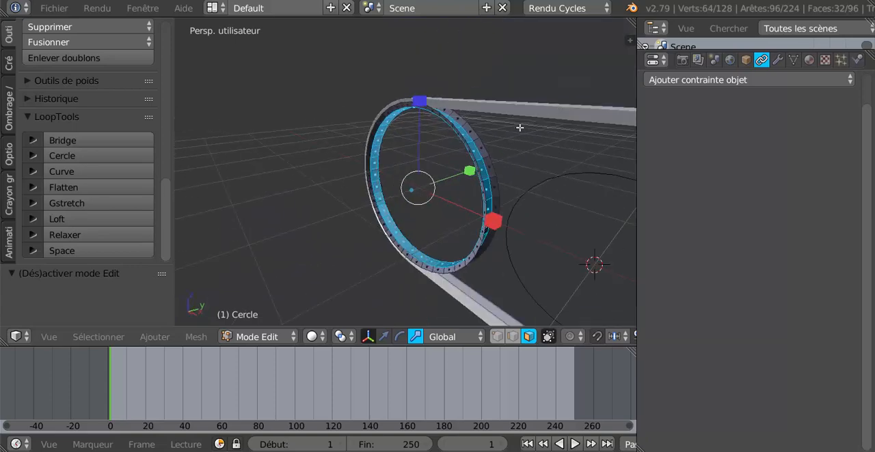
middle_click_drag(576, 110, 539, 138)
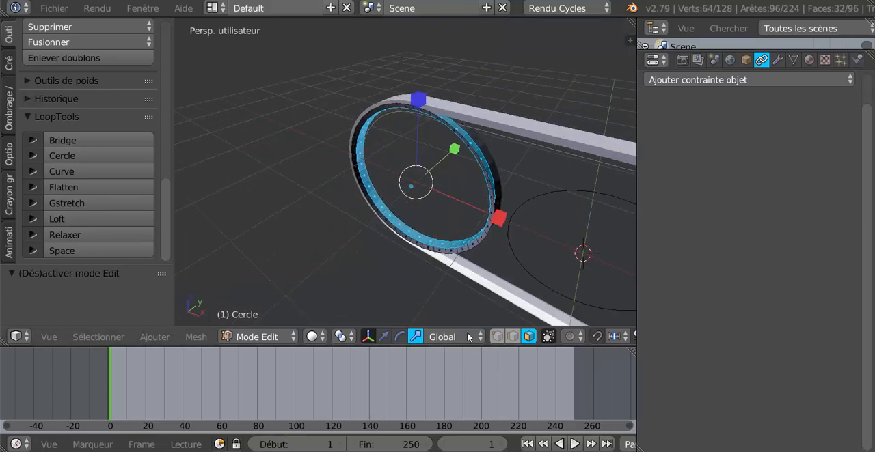
- Select the pulley's two outer rim edge loops, one on each side of the groove
left_click(513, 337)
key("x")
right_click(491, 147, "alt")
left_click(481, 181)
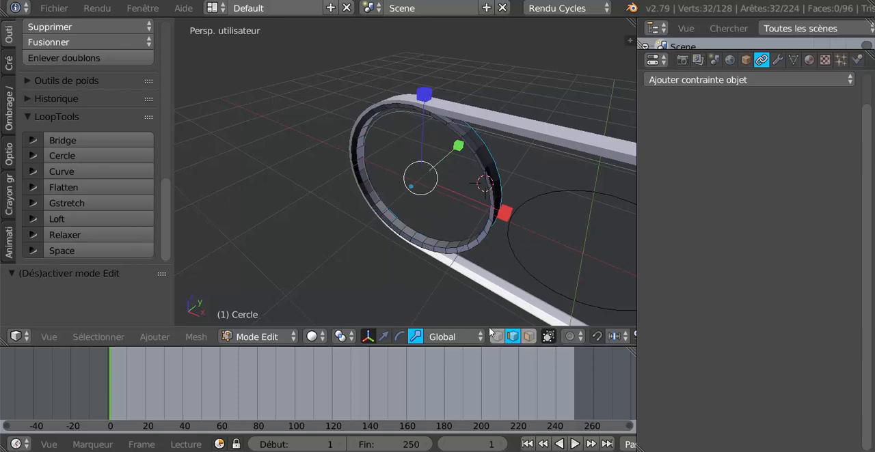
middle_click_drag(483, 260, 477, 215)
right_click(497, 139, "alt+shift")
- Extrude the two outer rim loops in place and scale the extrusion about 1.41 along Y to widen the pulley beyond the belt
middle_click_drag(464, 179, 400, 291)
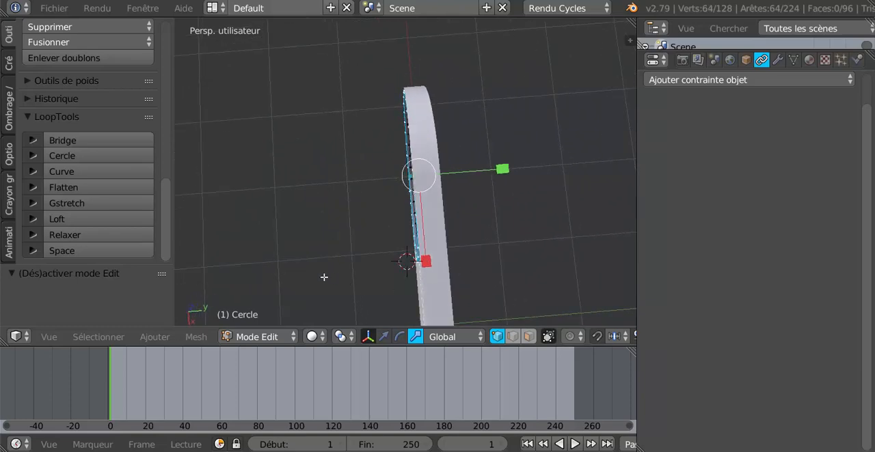
middle_click_drag(323, 277, 378, 281)
key("KP_7")
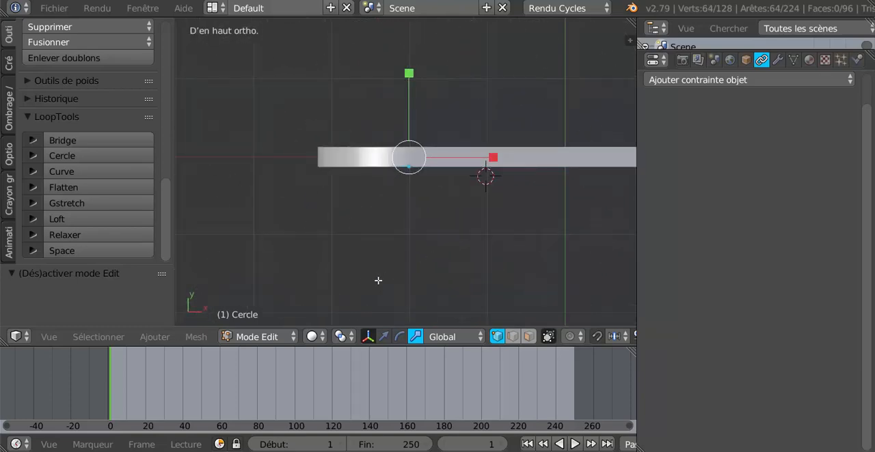
key("z")
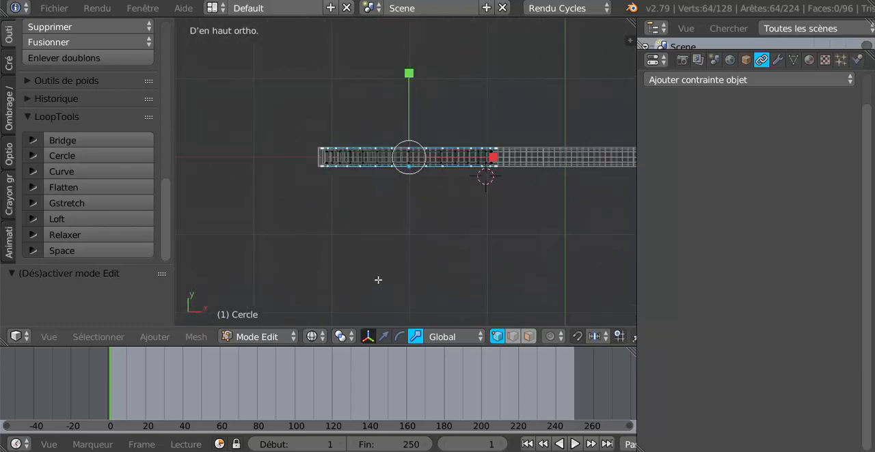
scroll(403, 238, "up", 2)
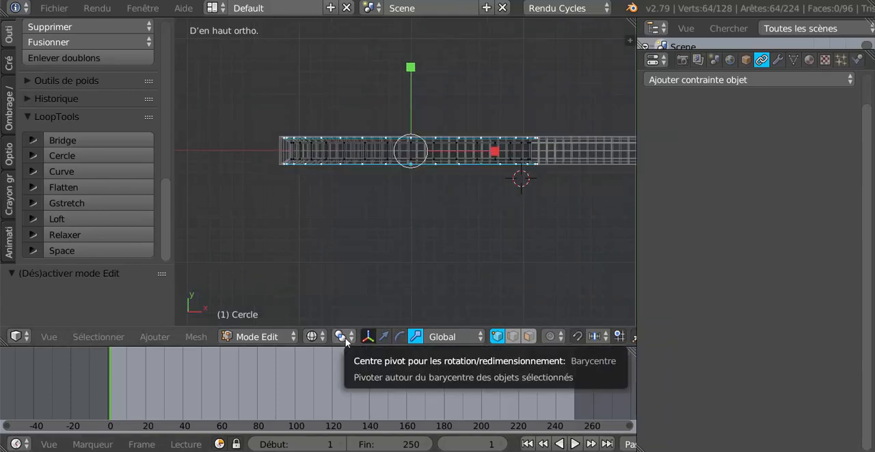
key("e")
right_click(418, 249)
left_click_drag(409, 67, 414, 36)
middle_click_drag(365, 248, 460, 204)
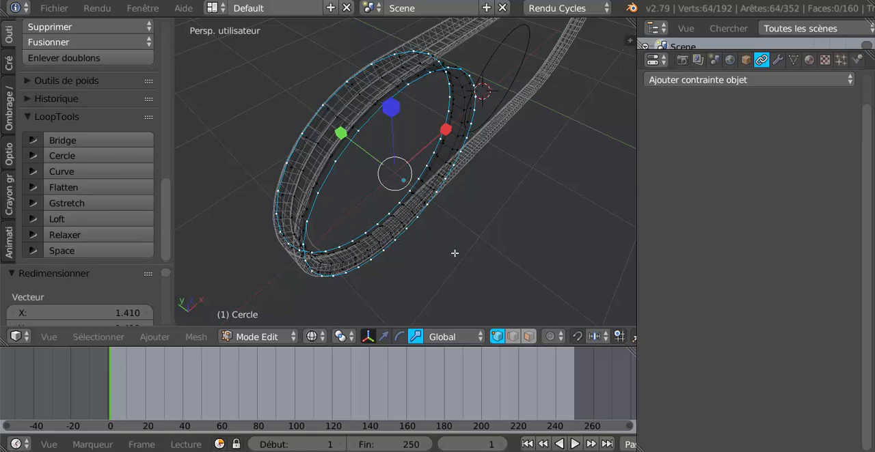
key("z")
middle_click_drag(455, 253, 446, 211)
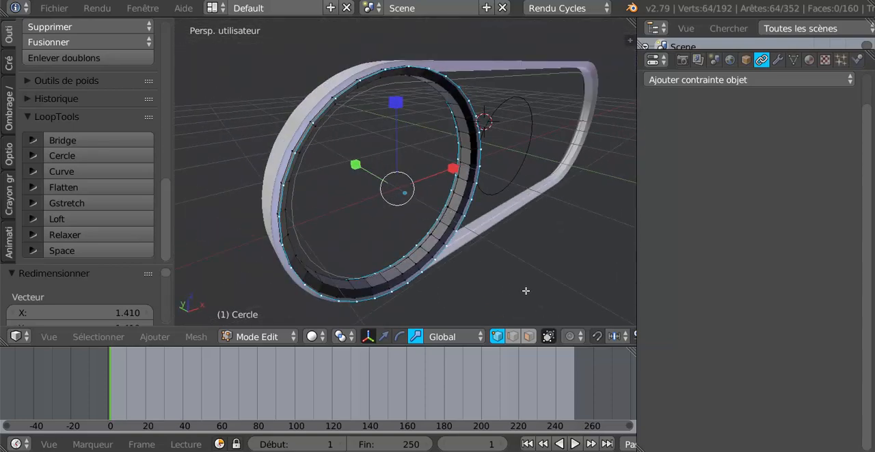
- Extrude the widened rim loops again and scale them inward to about 0.782 to form the pulley's flat side rings
key("e")
key("s")
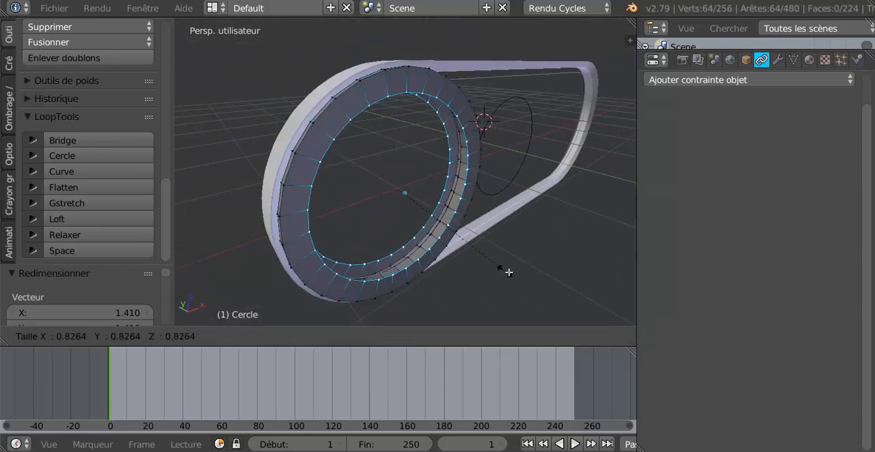
left_click(514, 275)
middle_click_drag(494, 275, 497, 231)
key("s")
left_click(469, 171)
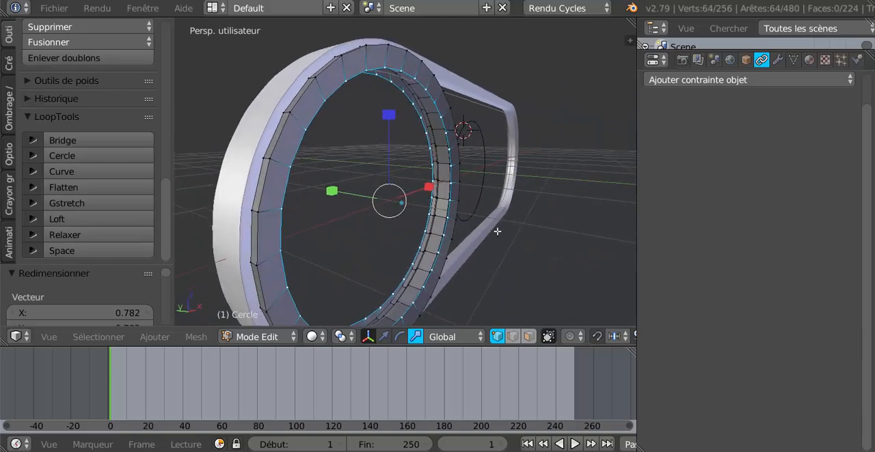
- Extrude the side rings' inner loops in place and scale them about 0.435 along Y toward each other
key("e")
right_click(423, 234)
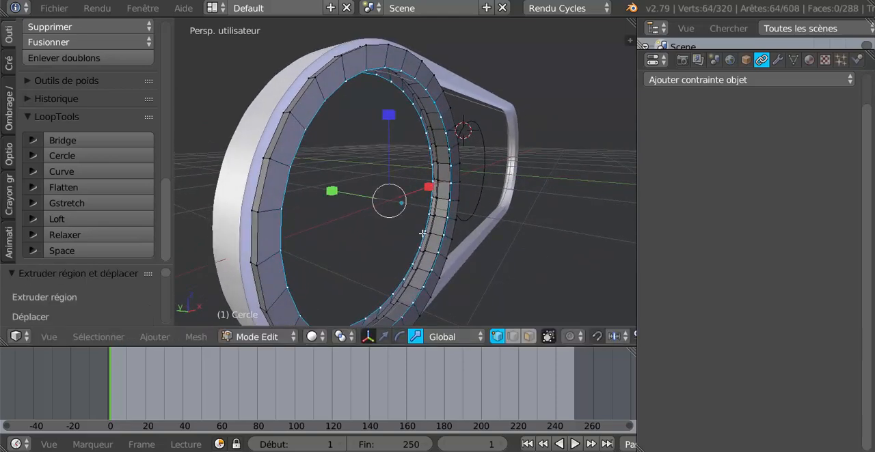
key("s")
left_click(363, 201)
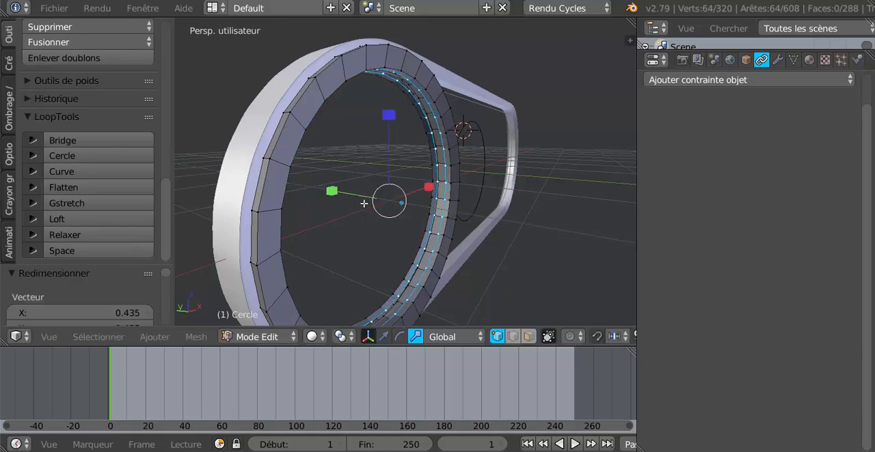
- Extrude the two inner edge loops and scale them inward twice to form the pulley's recessed discs, leaving a central hole
middle_click_drag(362, 201, 391, 257)
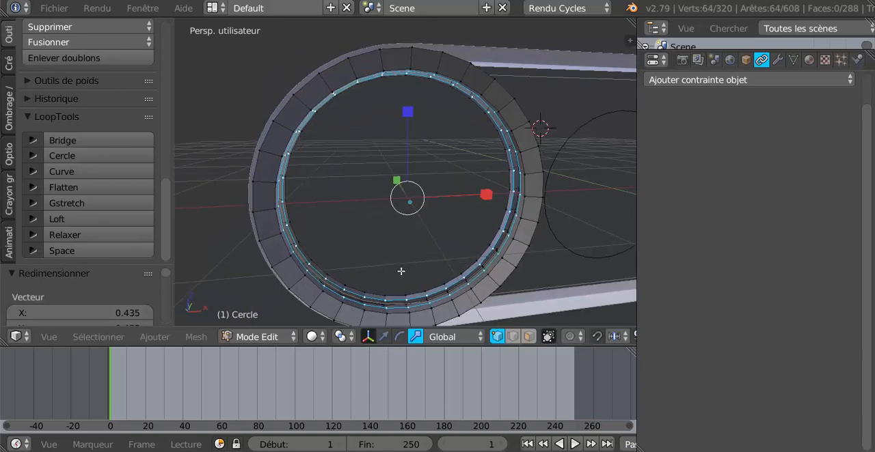
key("e")
key("s")
left_click(394, 248)
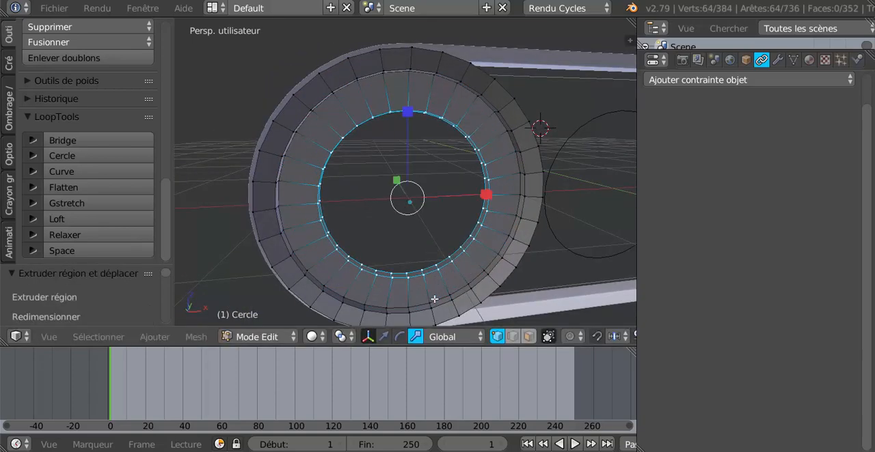
key("e")
key("s")
left_click(406, 257)
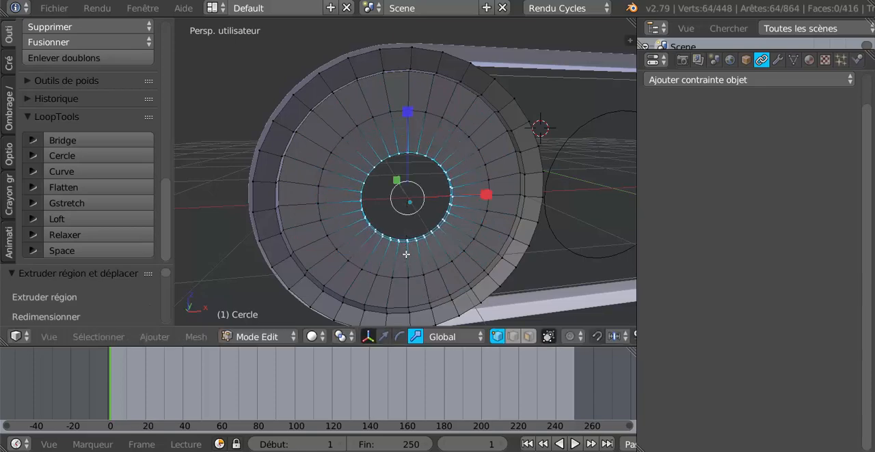
scroll(445, 125, "down", 2)
mouse_move(407, 225)
middle_mouse_down()
mouse_move(431, 226)
mouse_move(421, 221)
middle_mouse_up()
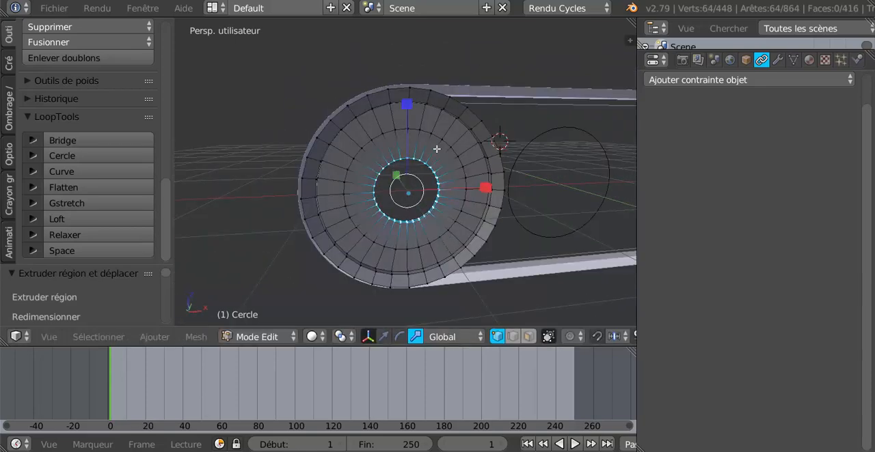
middle_click_drag(455, 254, 418, 236)
key("KP_1")
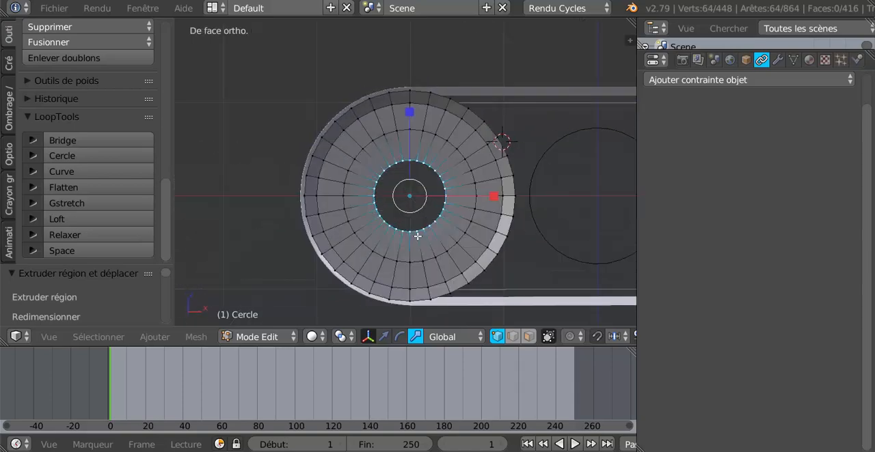
key("Tab")
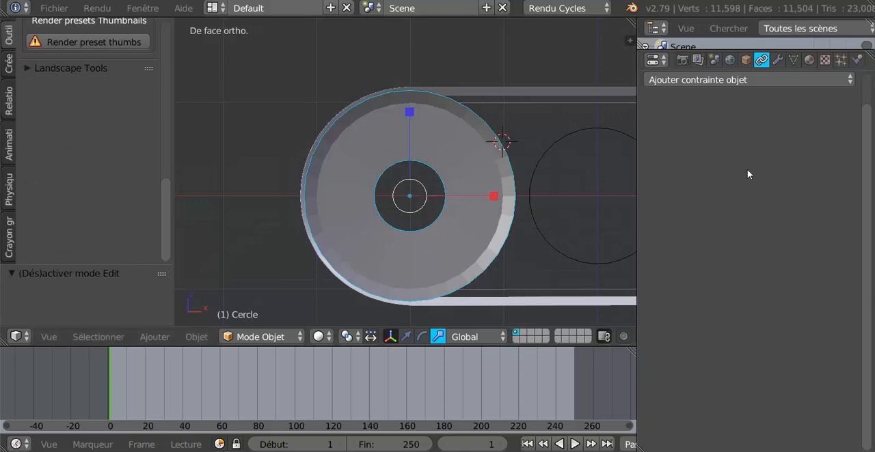
key("Tab")
middle_click_drag(458, 232, 505, 247)
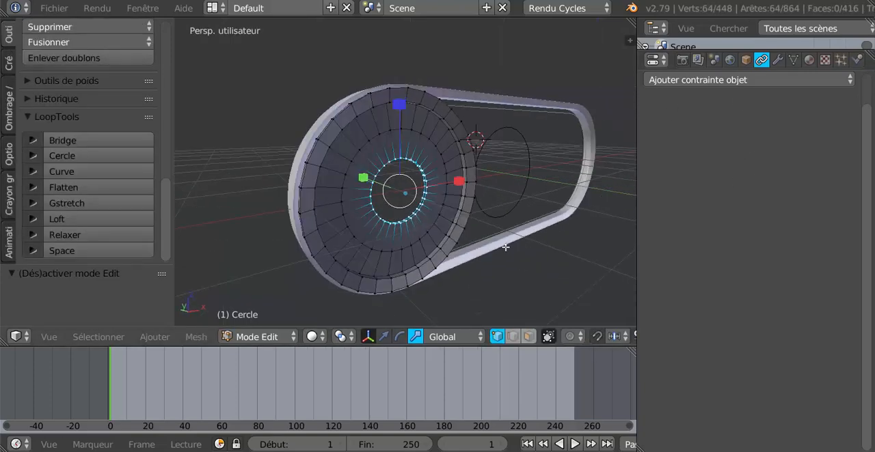
left_click(9, 36)
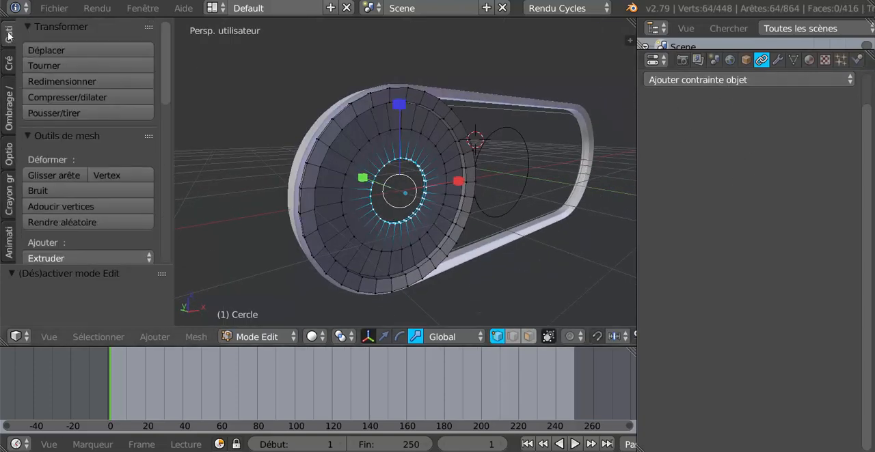
- Add a Subdivision Surface modifier to the pulley with the view subdivisions set to 2
left_click(738, 80)
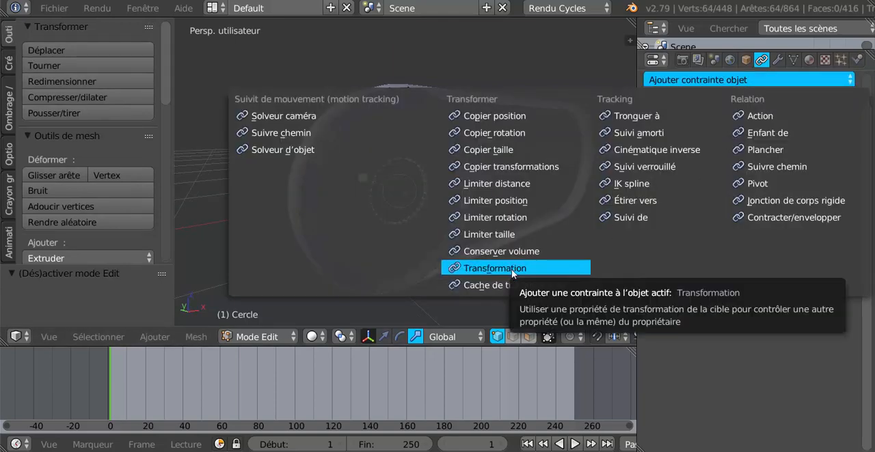
left_click(776, 60)
left_click(761, 113)
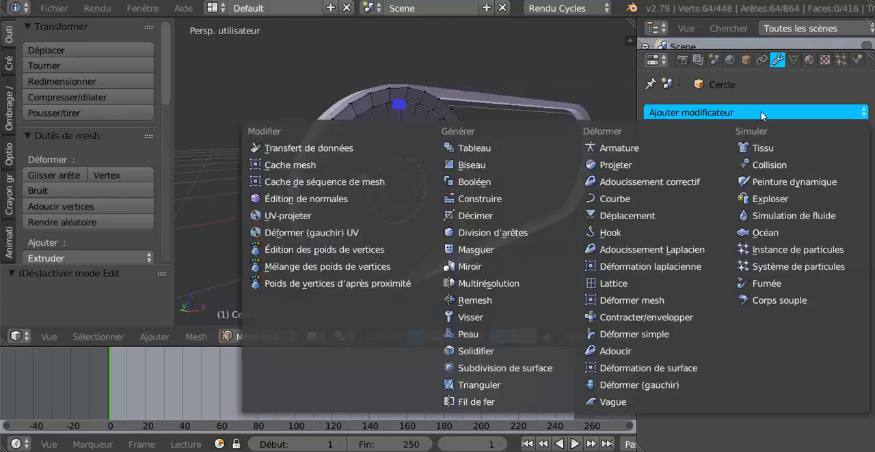
left_click(503, 371)
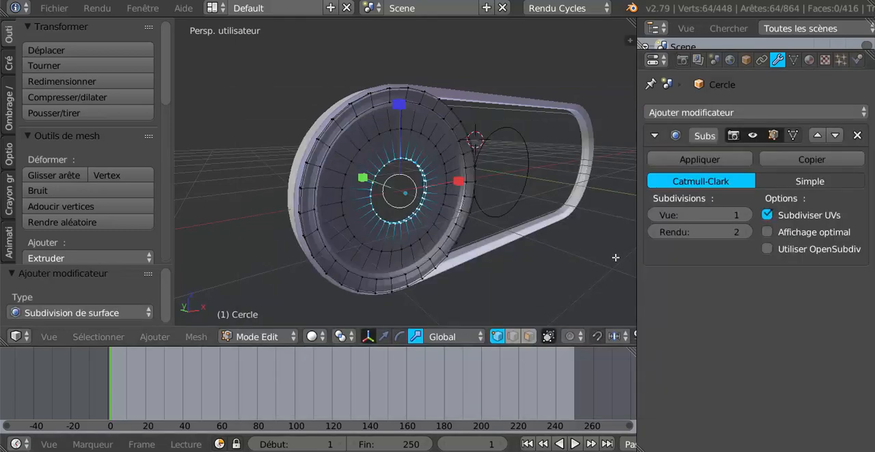
key("ctrl+2")
key("Tab")
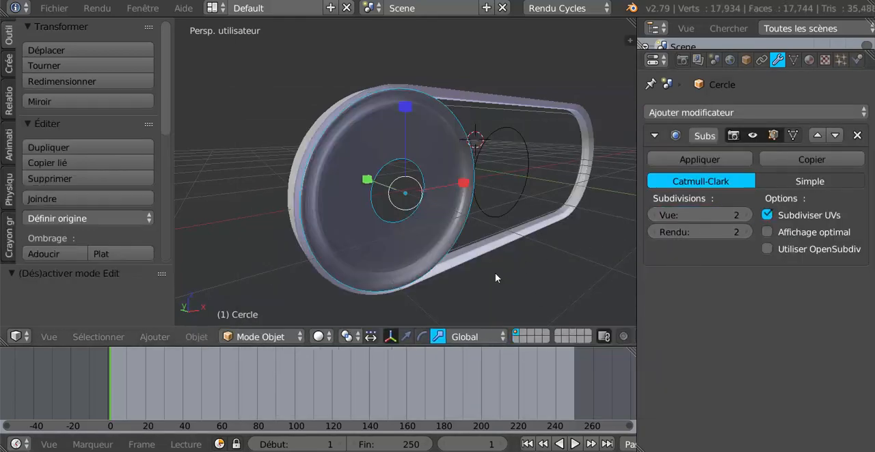
- Apply smooth shading to the pulley object
middle_click_drag(425, 241, 402, 225)
key("Tab")
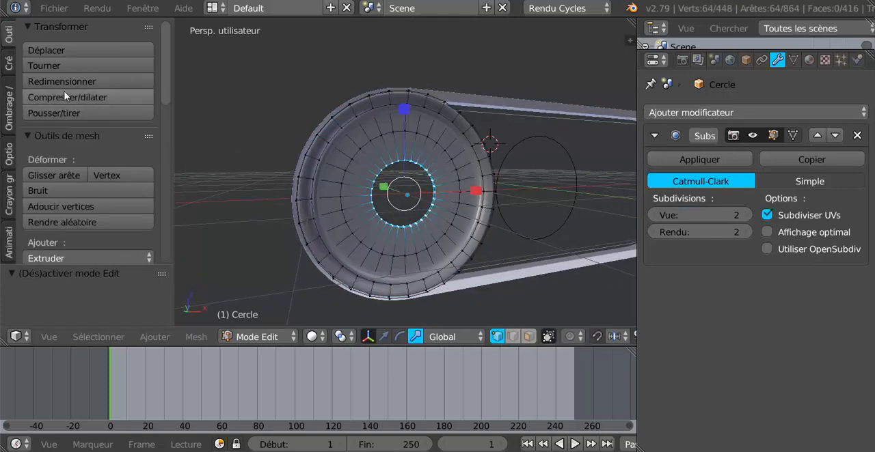
left_click(10, 62)
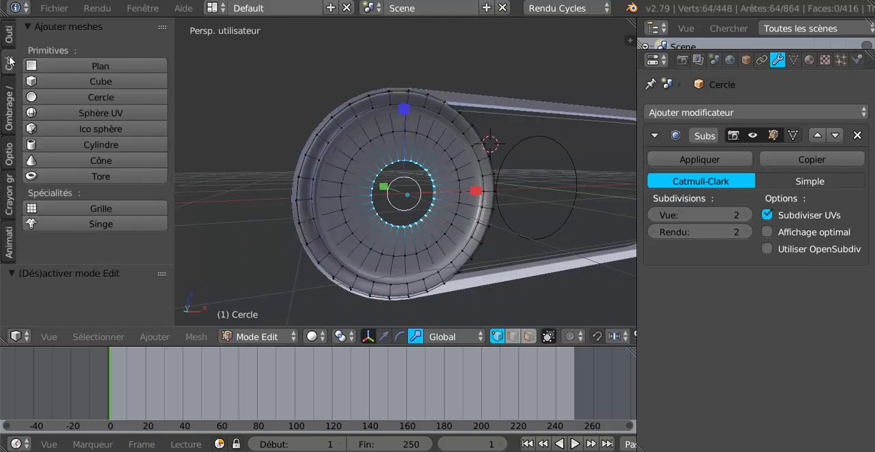
left_click(10, 33)
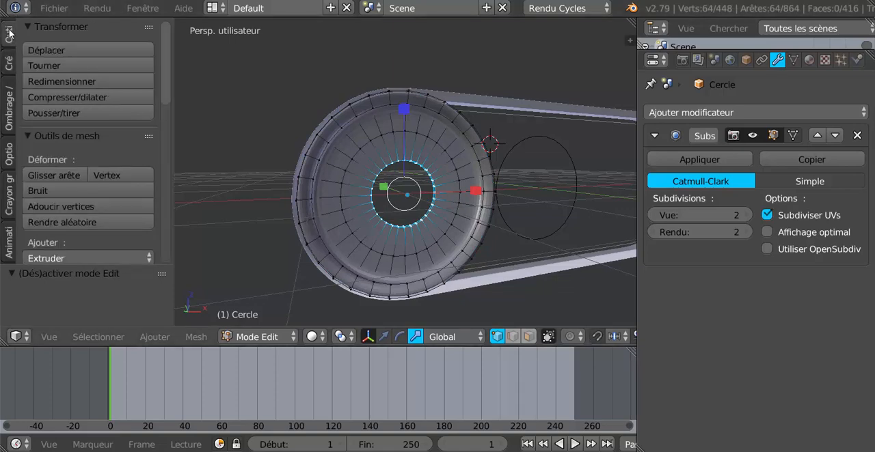
key("Tab")
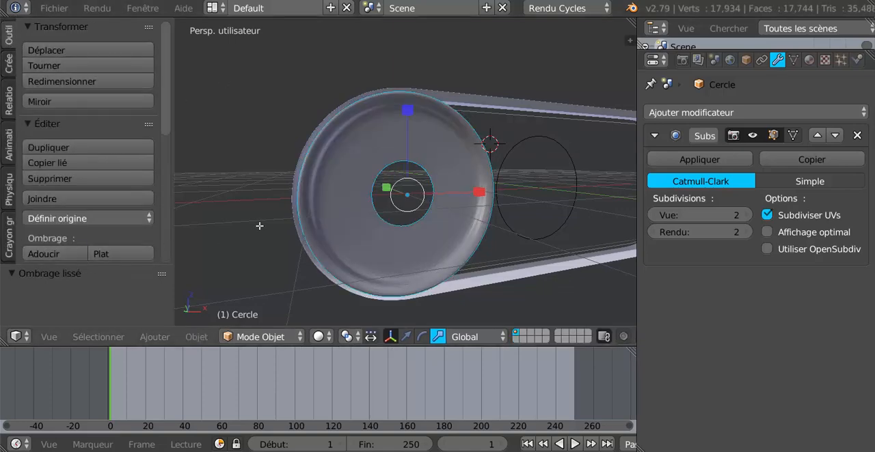
- Select the ring of faces around the central hole on both sides of the pulley, working in face selection
key("Tab")
middle_click_drag(330, 213, 450, 212)
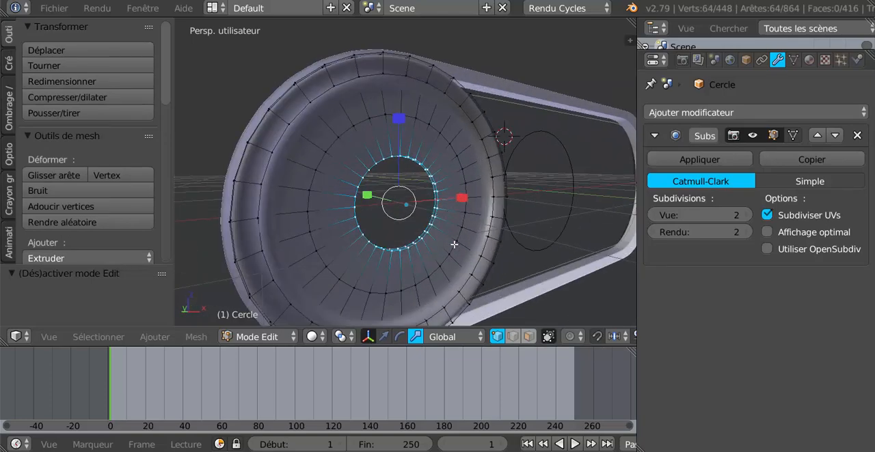
left_click(528, 337)
right_click(451, 185, "alt")
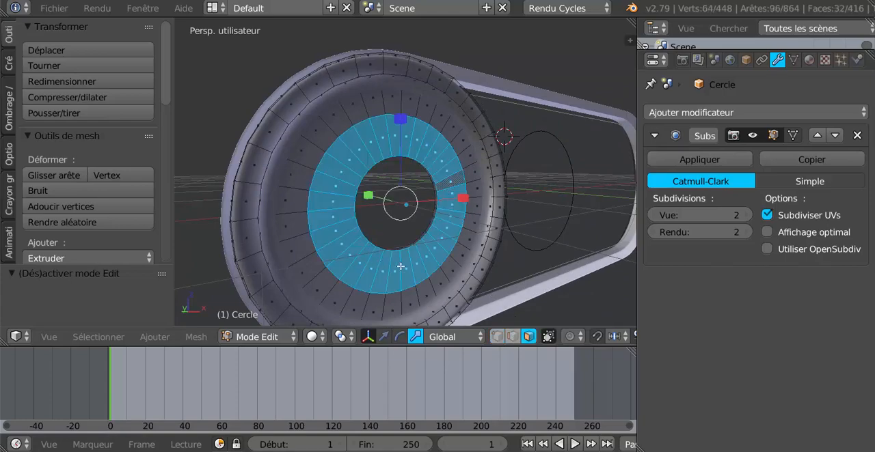
middle_click_drag(401, 267, 535, 270)
right_click(422, 207, "alt+shift")
middle_click_drag(393, 243, 289, 250)
middle_click_drag(432, 256, 497, 259)
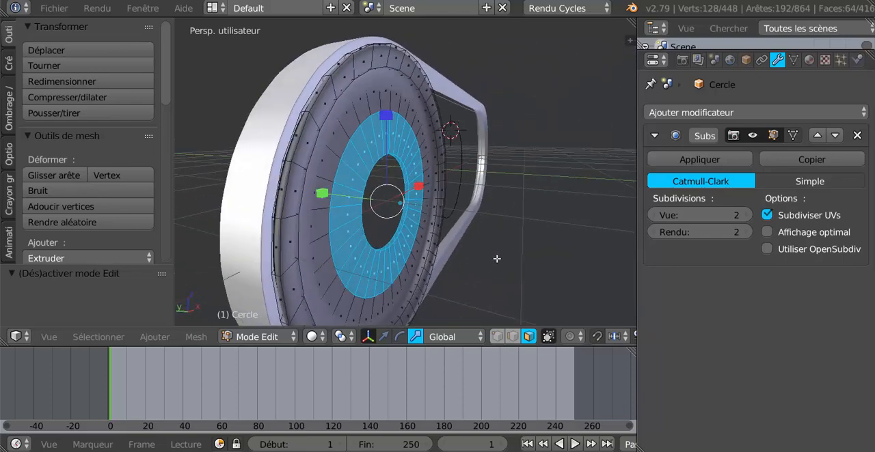
- Extrude the two selected face rings in place and scale them about 1.617 along Y to raise a hub on each side
middle_click_drag(420, 274, 485, 280)
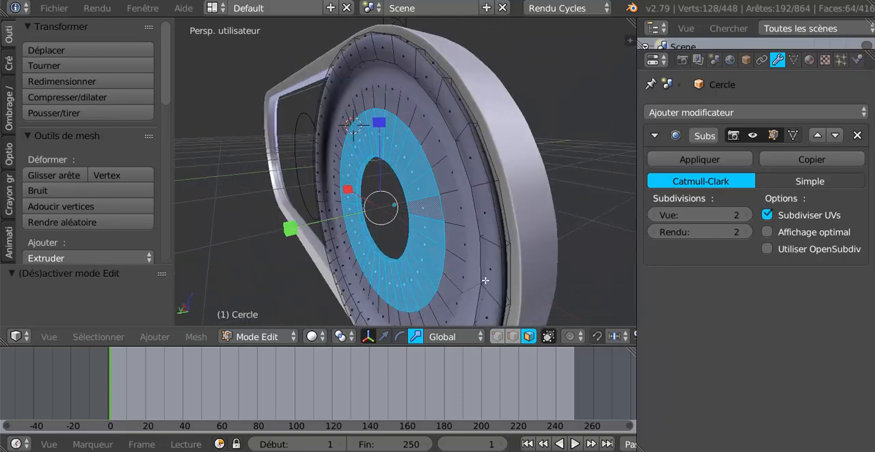
key("e")
right_click(445, 300)
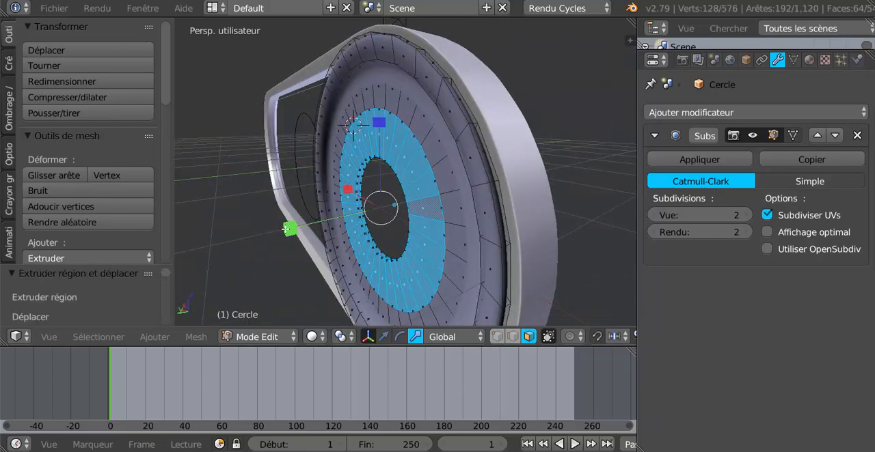
key("s")
left_click(229, 248)
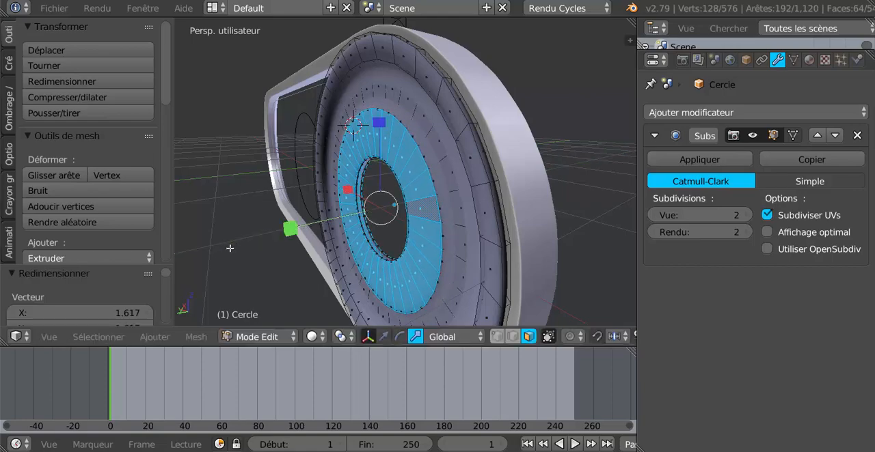
key("Tab")
middle_click_drag(230, 248, 505, 189)
key("Tab")
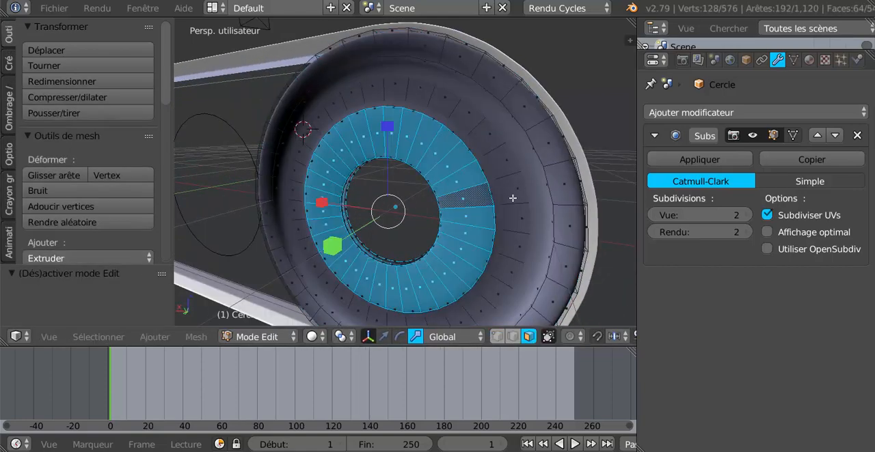
- Add two loop cuts to one side's recessed disc, one close to the hub and one close to the rim
key("ctrl+r")
left_click(526, 205)
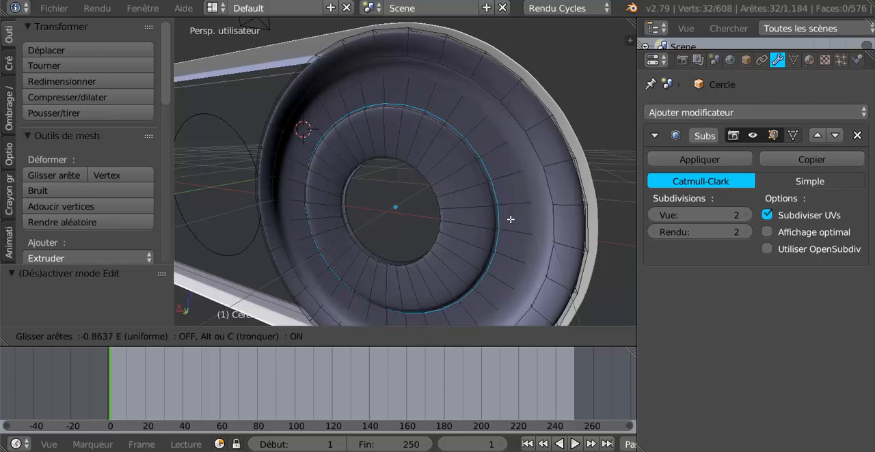
left_click(522, 212)
key("ctrl+r")
left_click(524, 205)
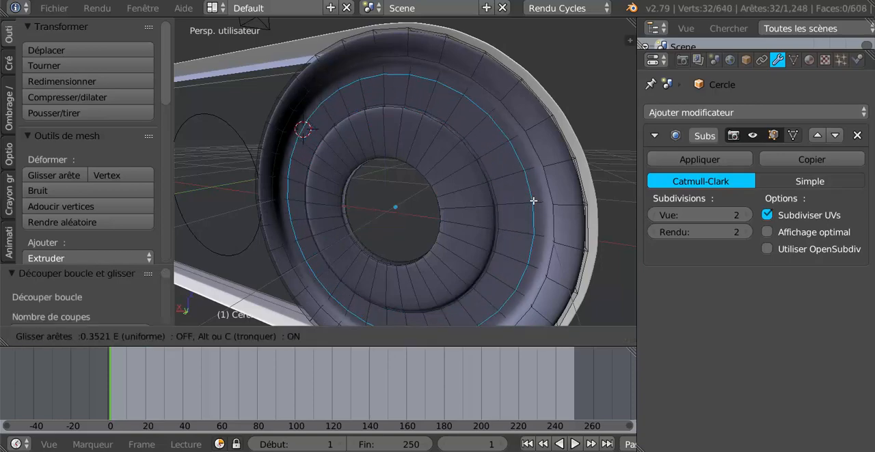
left_click(544, 199)
- Add matching loop cuts to the recessed disc on the pulley's opposite side, one near the rim and one near the hub
middle_click_drag(524, 218, 280, 208)
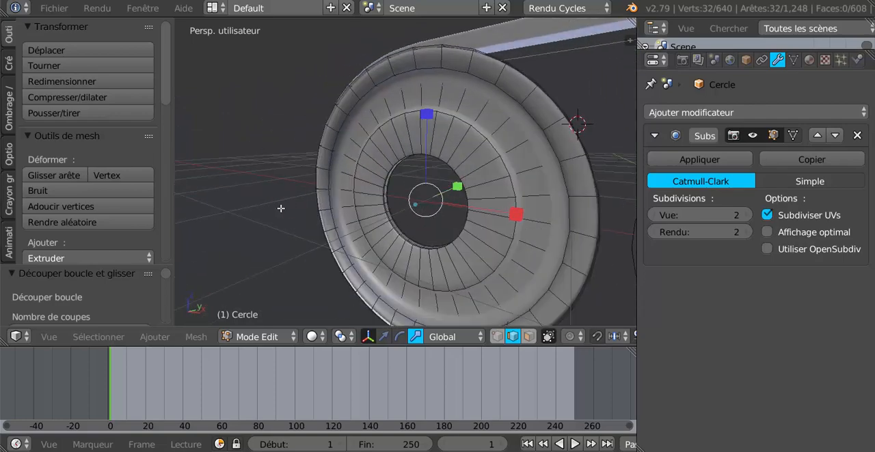
key("ctrl+r")
left_click(520, 143)
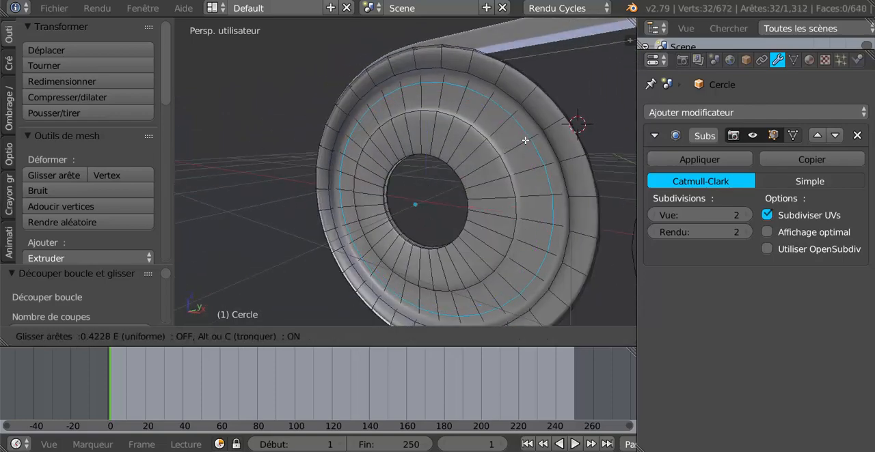
left_click(534, 134)
key("ctrl+r")
left_click(522, 142)
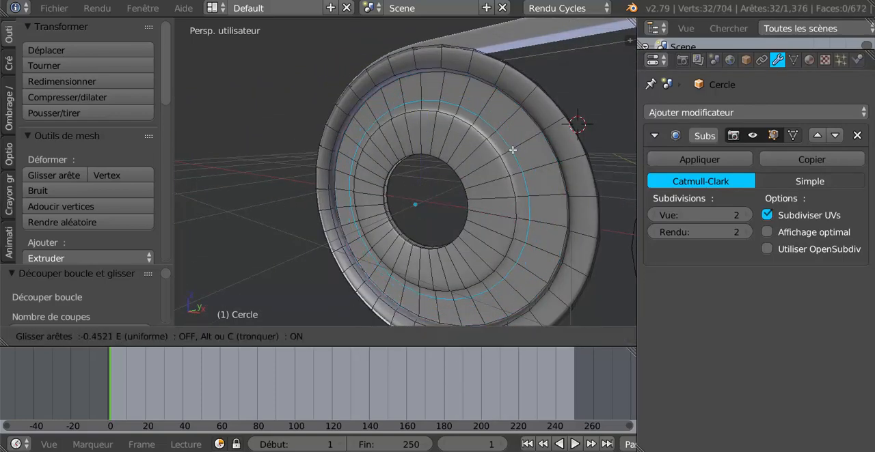
left_click(509, 159)
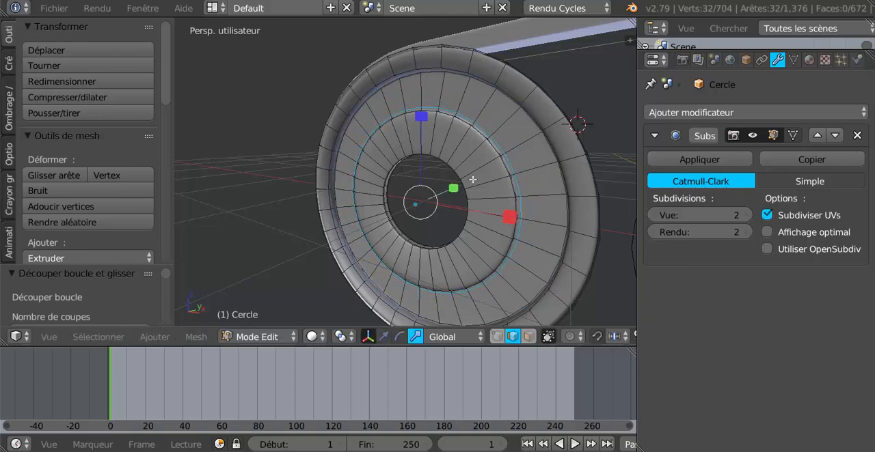
- Add two loop cuts to this side's raised hub face, one near its outer edge and one near the central hole
scroll(472, 180, "up", 1)
key("ctrl+r")
left_click(504, 182)
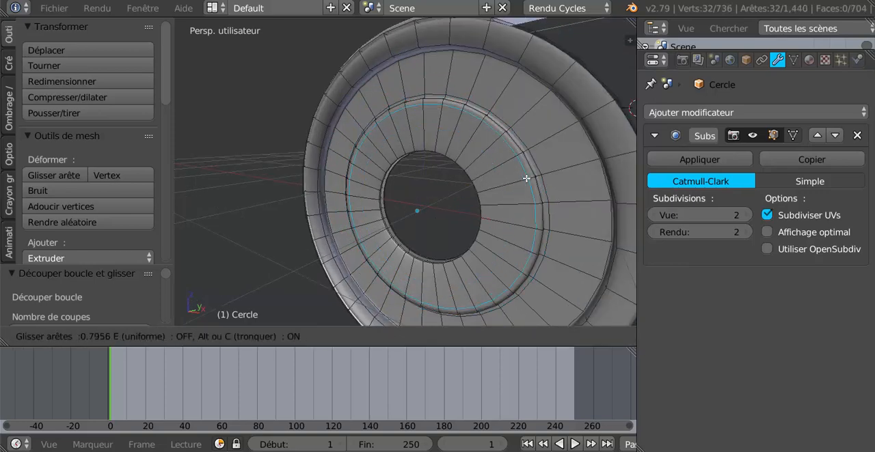
left_click(527, 180)
key("ctrl+r")
left_click(511, 184)
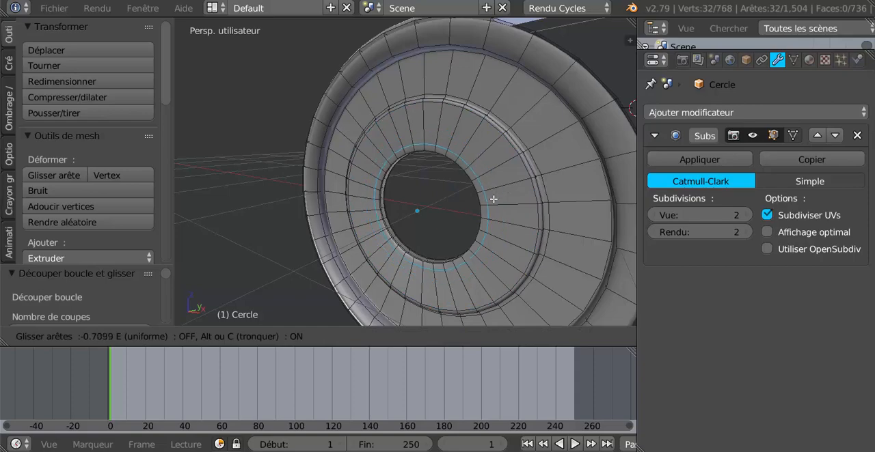
left_click(495, 199)
- Add the same pair of loop cuts to the other side's hub face, near its outer edge and near the central hole
scroll(421, 213, "down", 3)
middle_click_drag(421, 213, 535, 222)
scroll(535, 223, "up", 3)
key("ctrl+r")
left_click(452, 197)
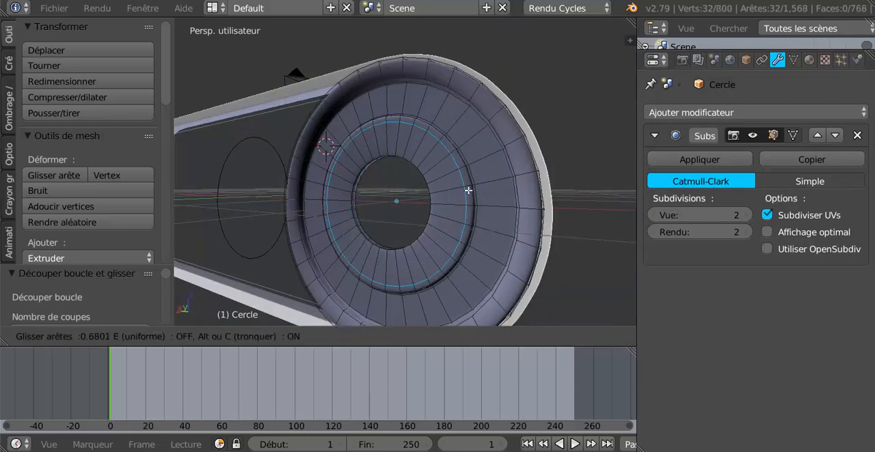
left_click(468, 190)
key("ctrl+r")
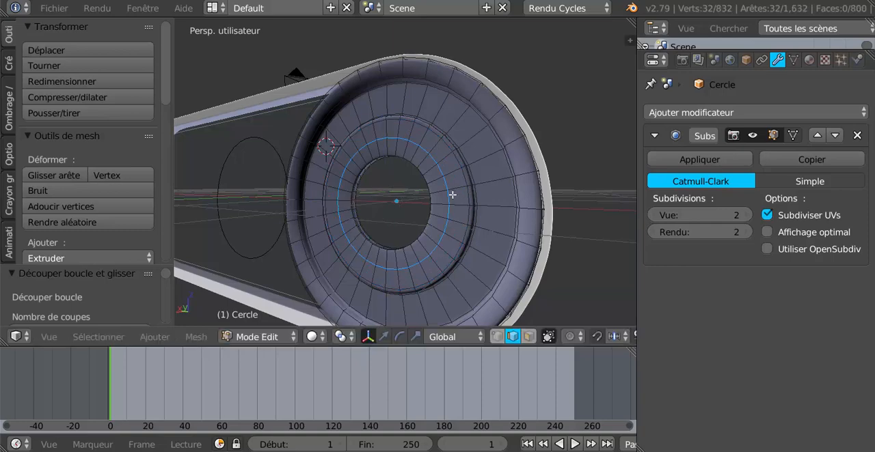
left_click(451, 197)
left_click(439, 207)
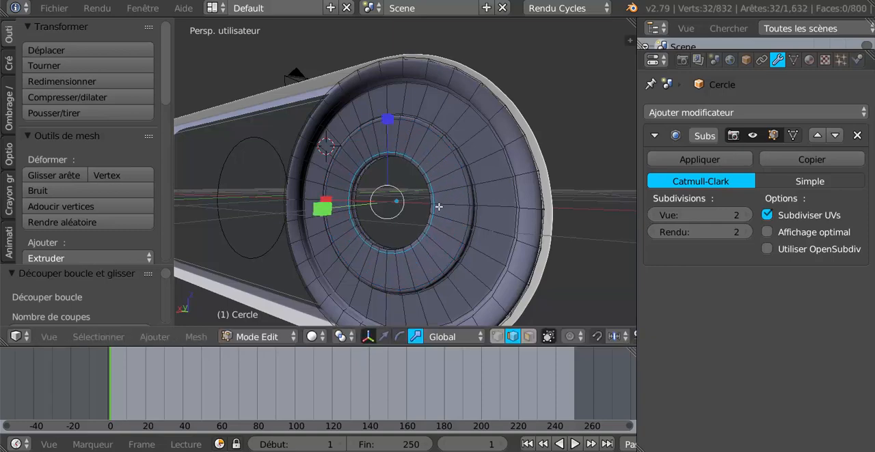
- Add a loop cut to the rim's side ring, slid close to the pulley's outer edge
key("ctrl+r")
left_click(523, 179)
left_click(528, 175)
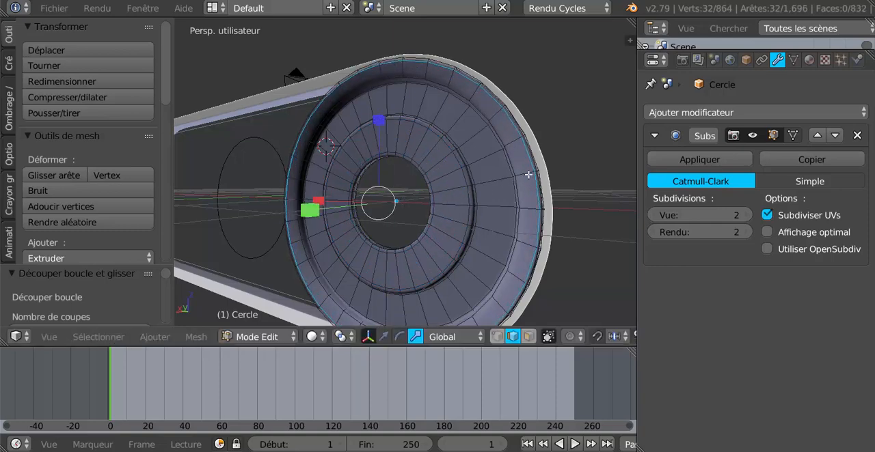
- Add another loop cut around the rim ring on this side of the pulley
key("ctrl+r")
left_click(527, 177)
left_click(523, 186)
- Add two loop cuts to the opposite side's rim ring, one near its inner edge and one near the pulley's outer edge
middle_click_drag(523, 186, 400, 217)
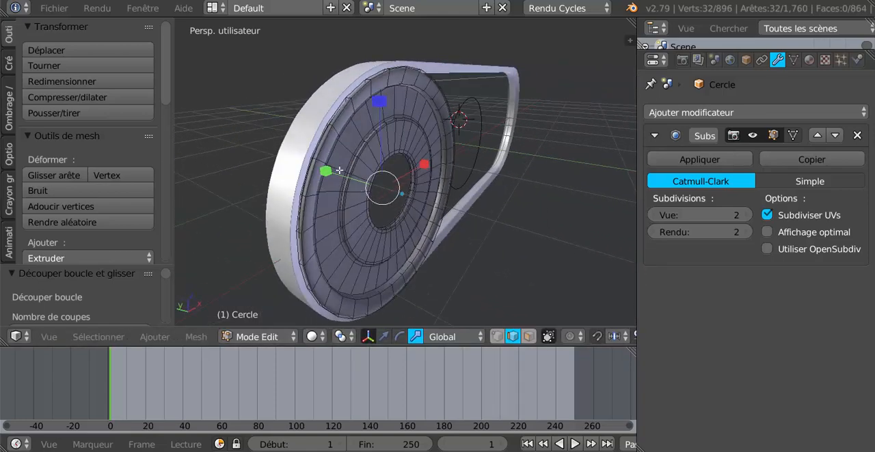
key("ctrl+r")
left_click(335, 135)
left_click(339, 133)
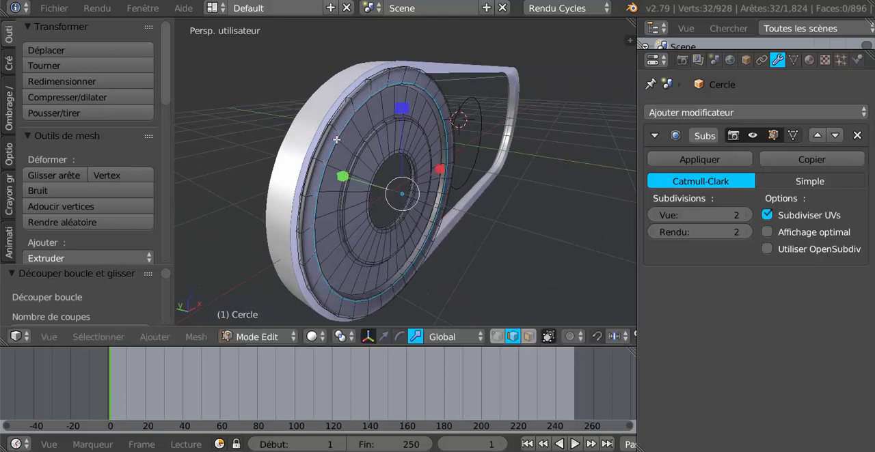
key("ctrl+r")
left_click(336, 129)
left_click(337, 126)
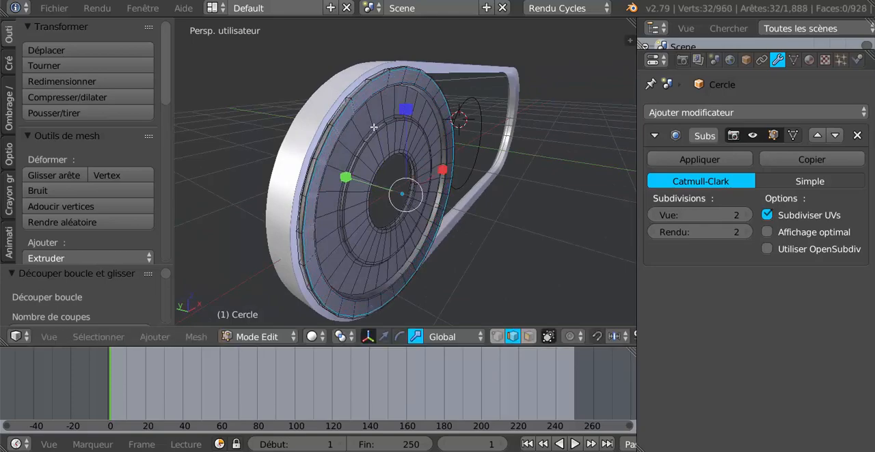
- Add four evenly spaced loop cuts around the narrow outer band of the pulley rim on this side
mouse_move(374, 128)
middle_mouse_down()
mouse_move(418, 133)
mouse_move(373, 137)
middle_mouse_up()
key("ctrl+r")
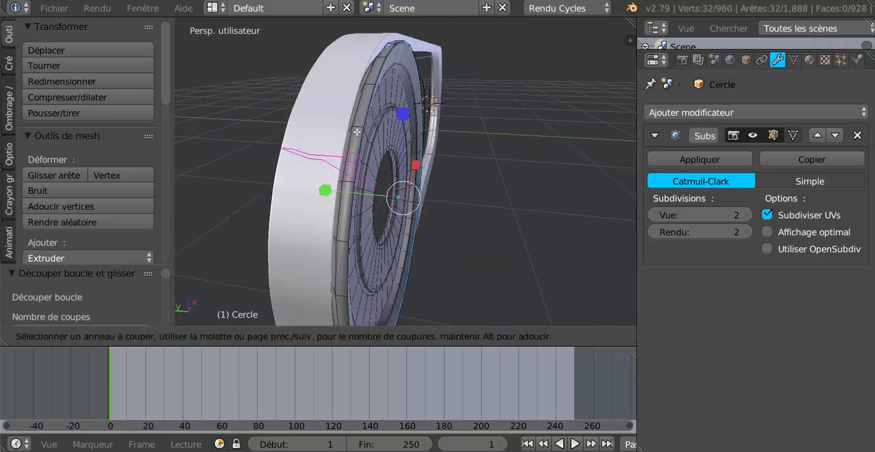
scroll(357, 132, "up", 2)
left_click(361, 126)
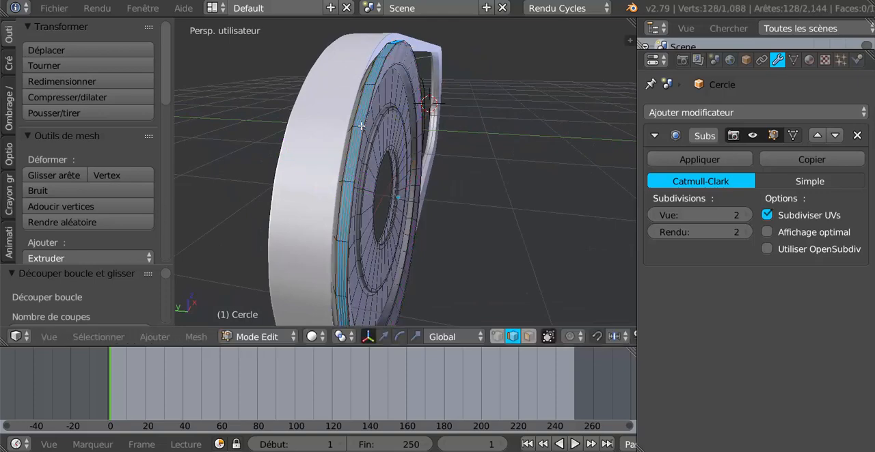
- Add four matching loop cuts around the rim's outer band on the other side and check the smoothed pulley in Object Mode
middle_click_drag(382, 137, 459, 160)
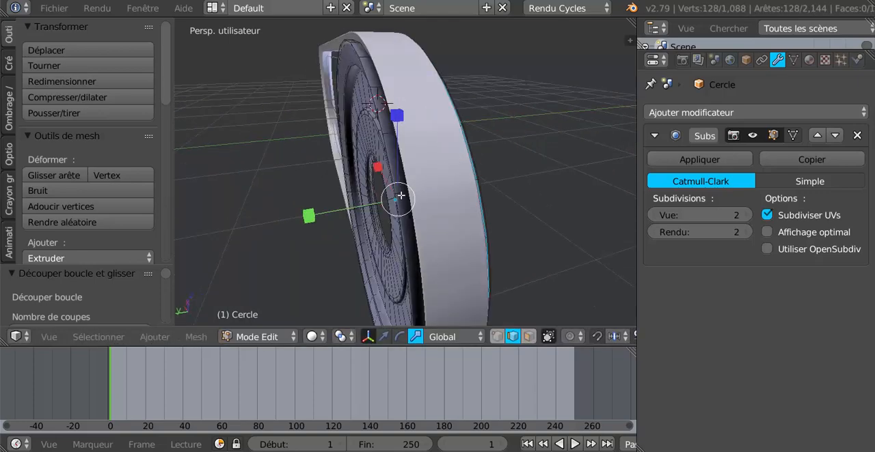
key("ctrl+r")
scroll(400, 196, "up", 1)
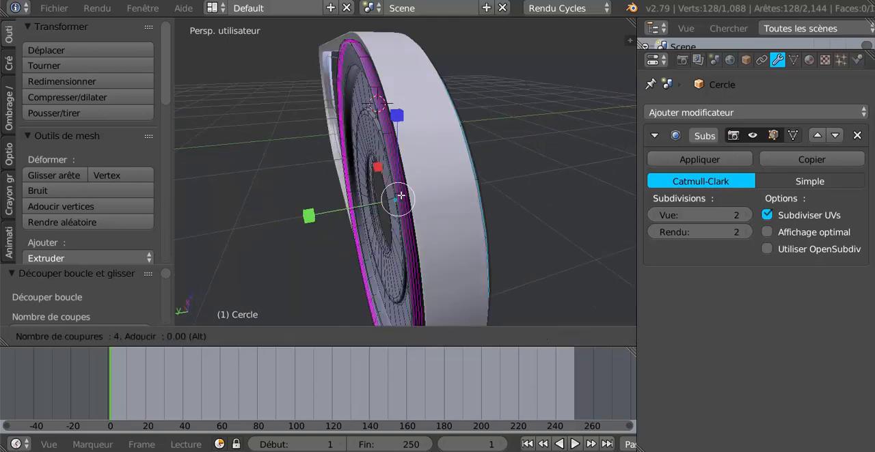
left_click(401, 196)
left_click(401, 196)
scroll(492, 201, "down", 3)
key("Tab")
middle_click_drag(490, 203, 339, 190)
scroll(346, 220, "up", 2)
- In Edit Mode with face selection, inset a single face in the upper part of the pulley's recessed disc
key("Tab")
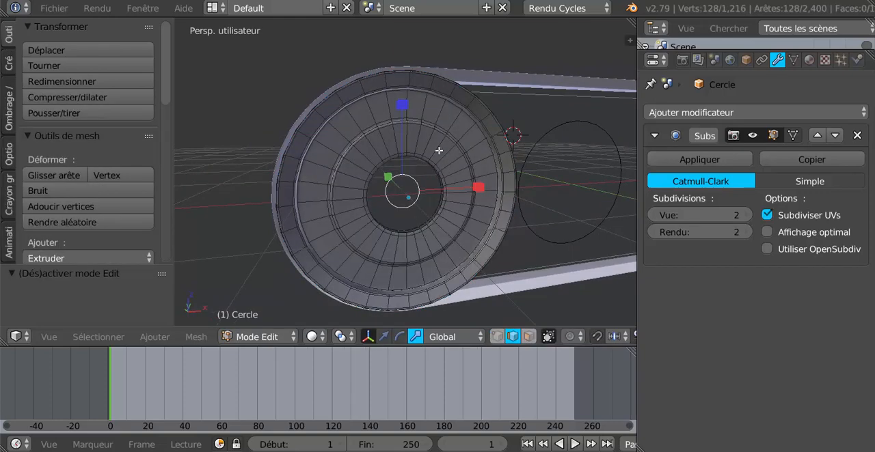
left_click(529, 336)
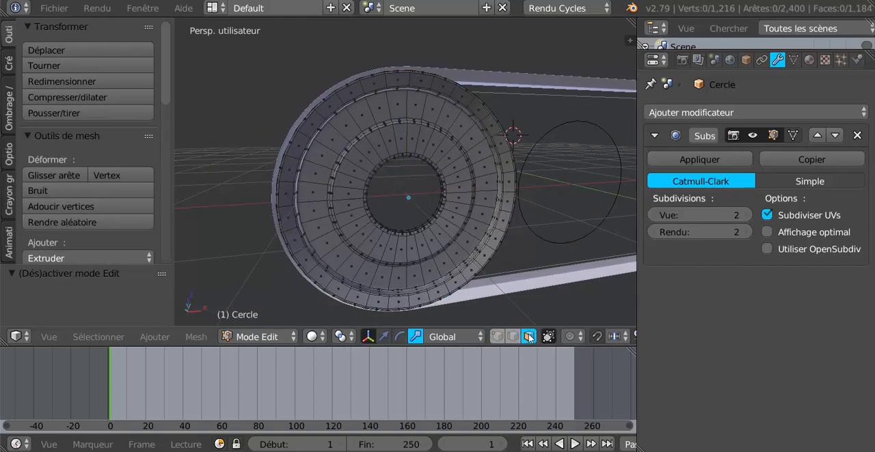
right_click(449, 125)
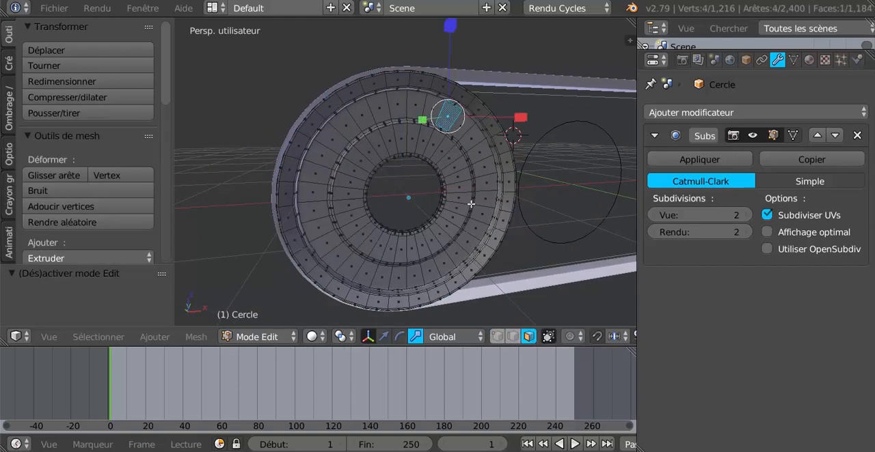
key("i")
left_click(471, 204)
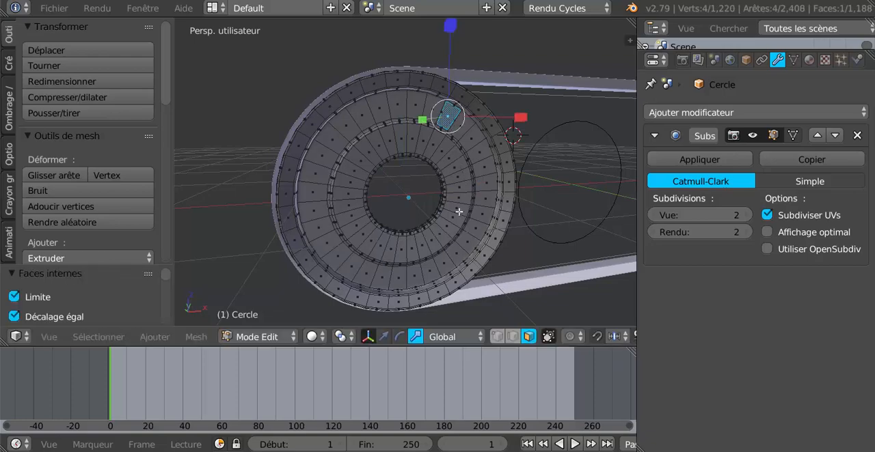
- Extrude the inset face and move it slightly outward along Y to start a small marker bump on the disc
key("e")
left_click(469, 211)
middle_click_drag(469, 211, 433, 315)
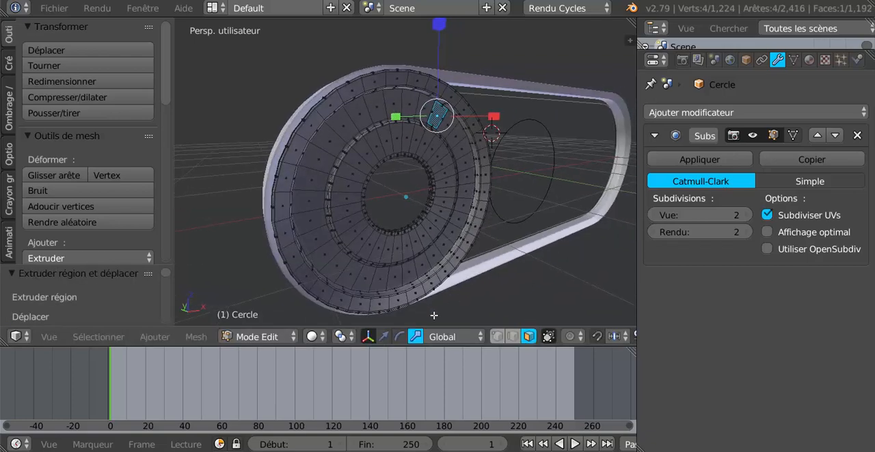
left_click(370, 338)
middle_click_drag(431, 170, 487, 183)
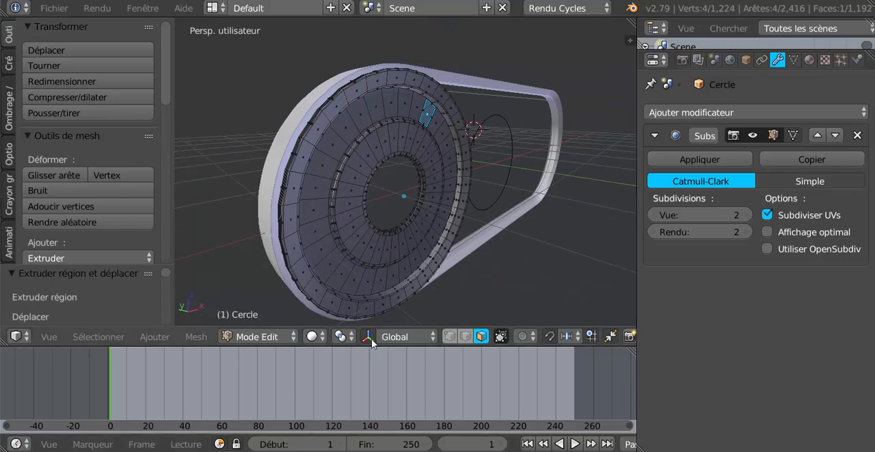
left_click(371, 338)
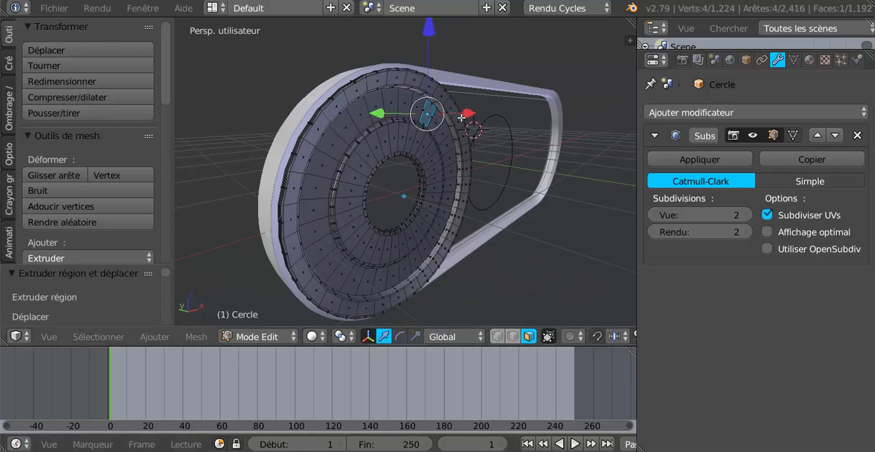
middle_click_drag(461, 118, 483, 163)
mouse_move(403, 118)
middle_mouse_down()
mouse_move(417, 130)
mouse_move(401, 124)
middle_mouse_up()
left_click_drag(364, 84, 369, 84)
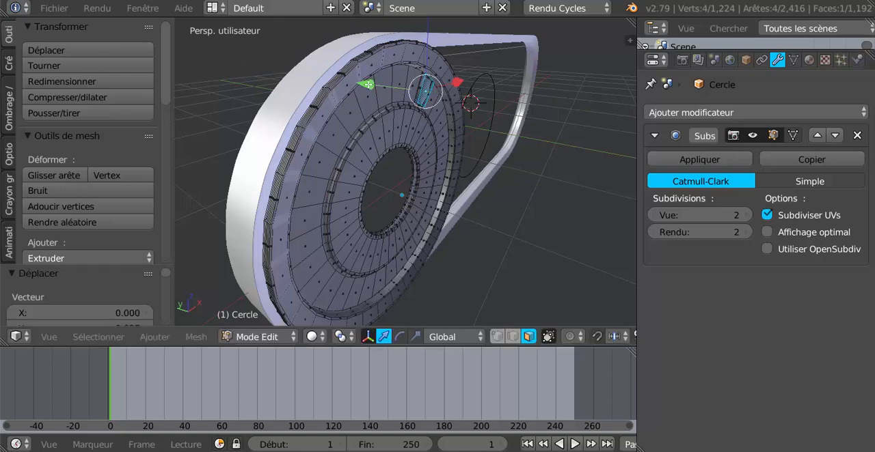
- Extend the marker bump outward with further short extrusions of its end face and return to Object Mode
key("e")
left_click(372, 84)
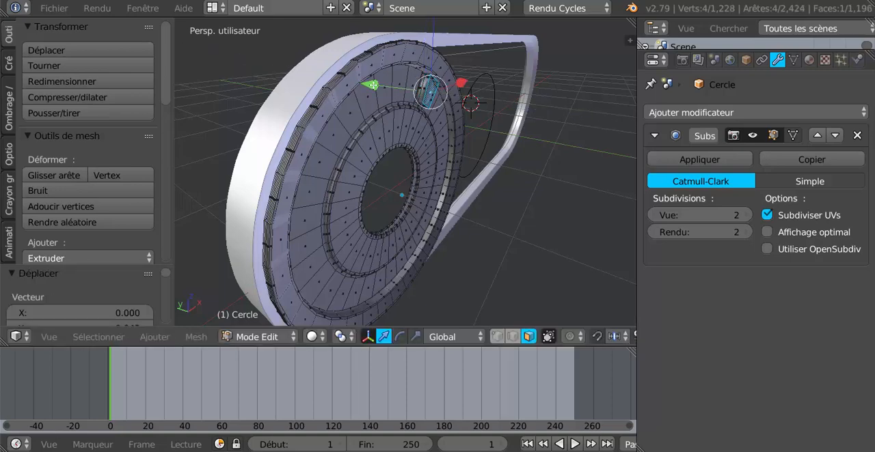
left_click_drag(380, 86, 377, 86)
key("e")
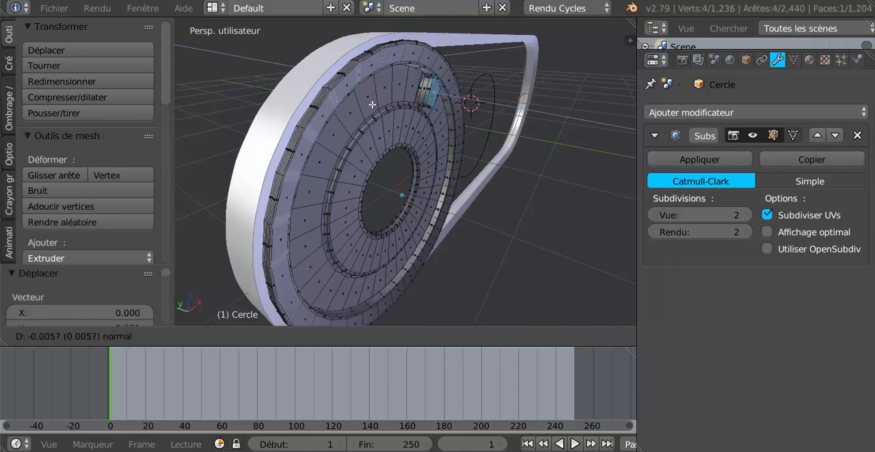
left_click(375, 104)
middle_click_drag(466, 225, 386, 169)
scroll(386, 168, "down", 4)
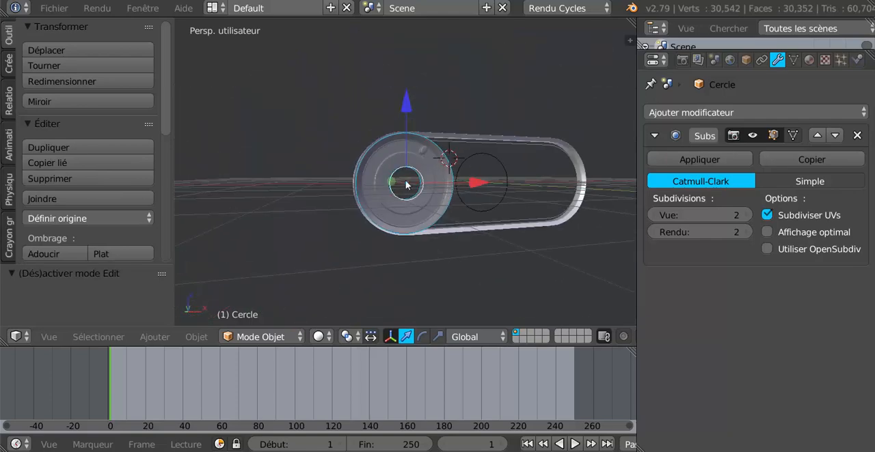
- Add a Transformation constraint to the pulley
key("KP_1")
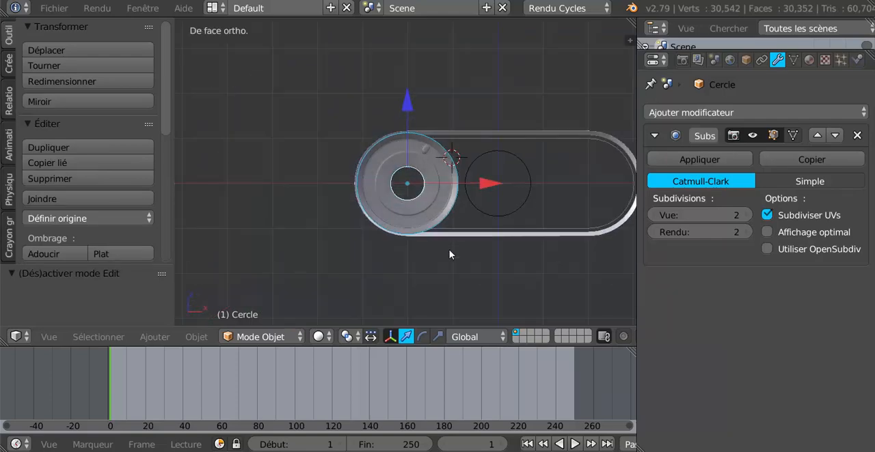
middle_click_drag(476, 269, 401, 237, "shift")
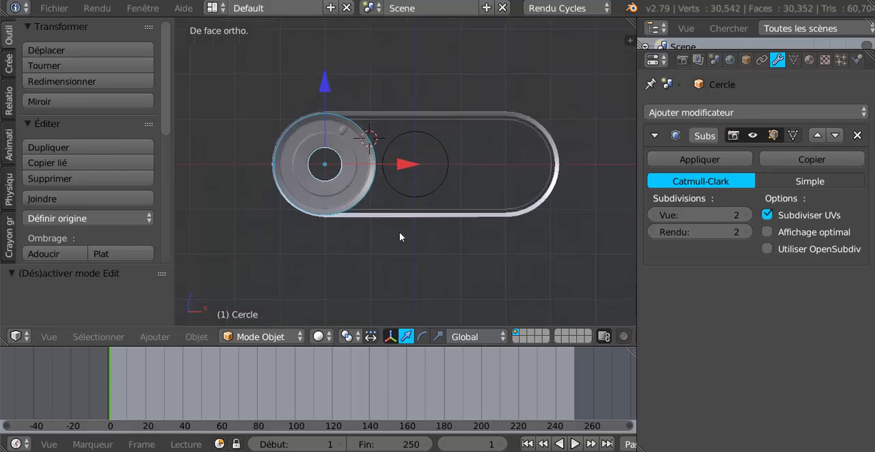
left_click(742, 113)
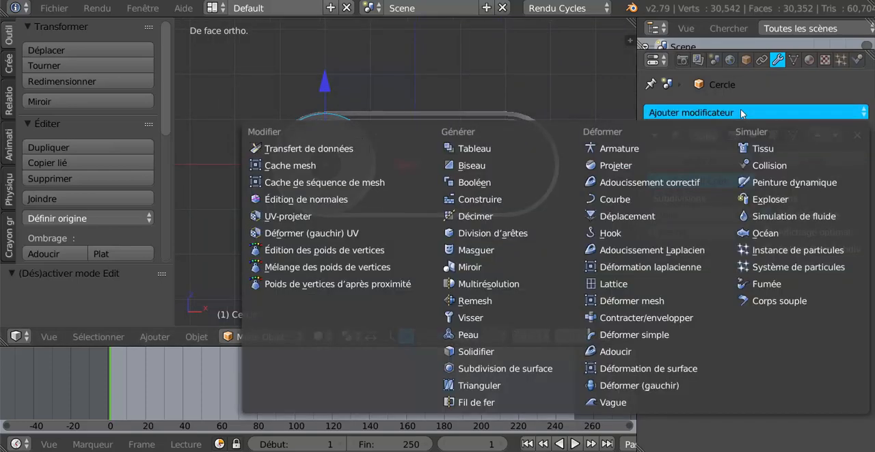
left_click(761, 60)
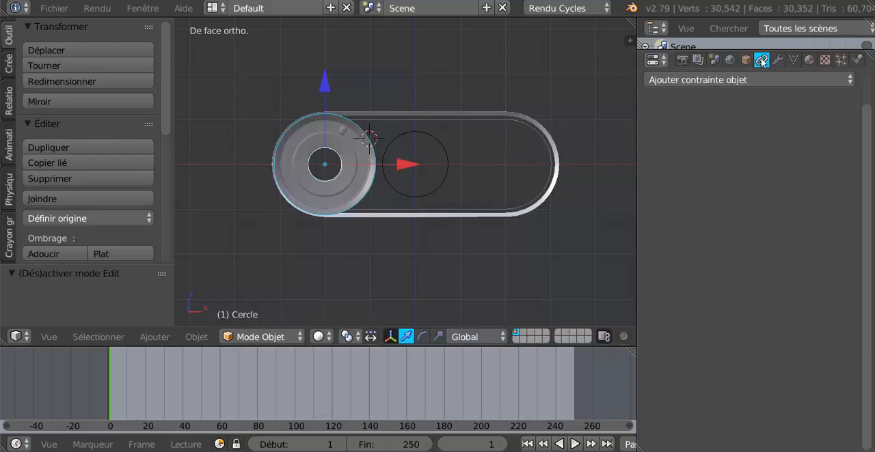
left_click(756, 80)
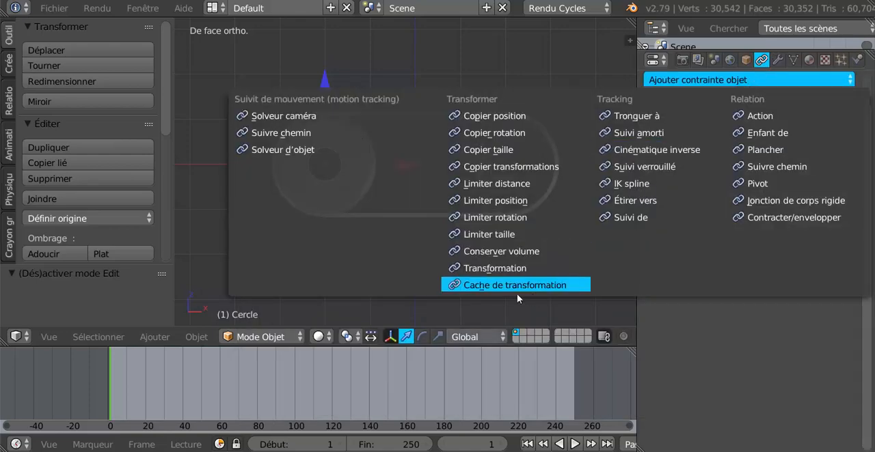
left_click(499, 270)
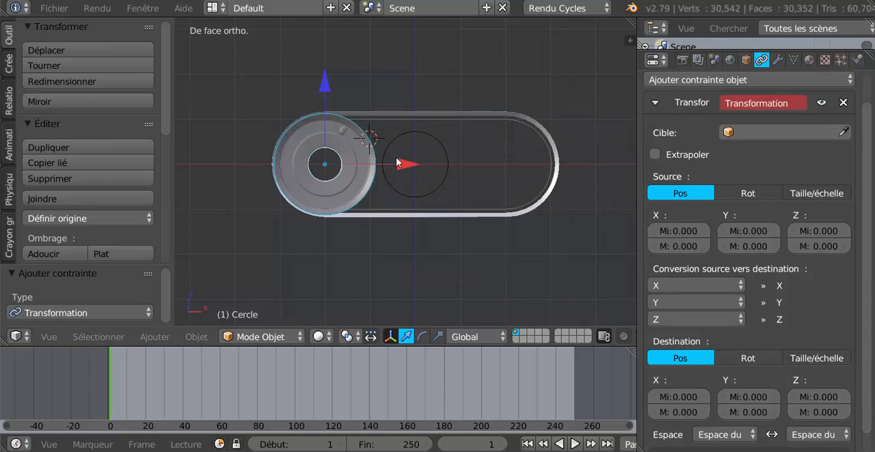
- Set the Transformation constraint's target to Empty and enable extrapolation
scroll(412, 194, "up", 3)
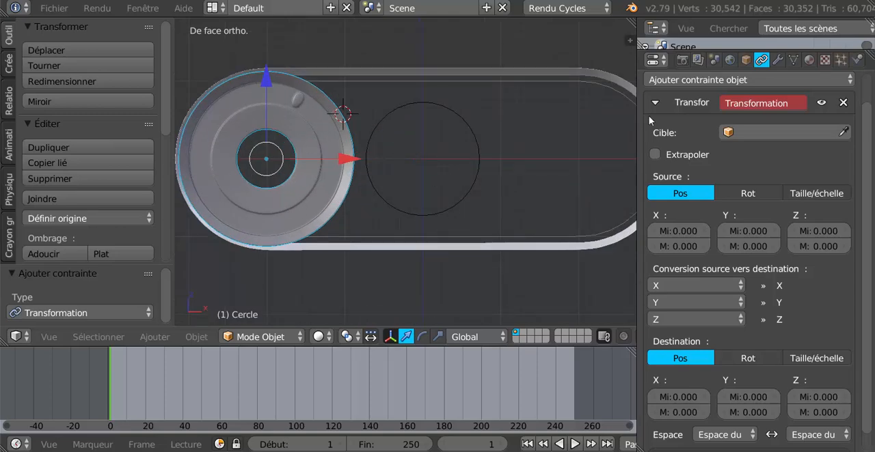
left_click(783, 131)
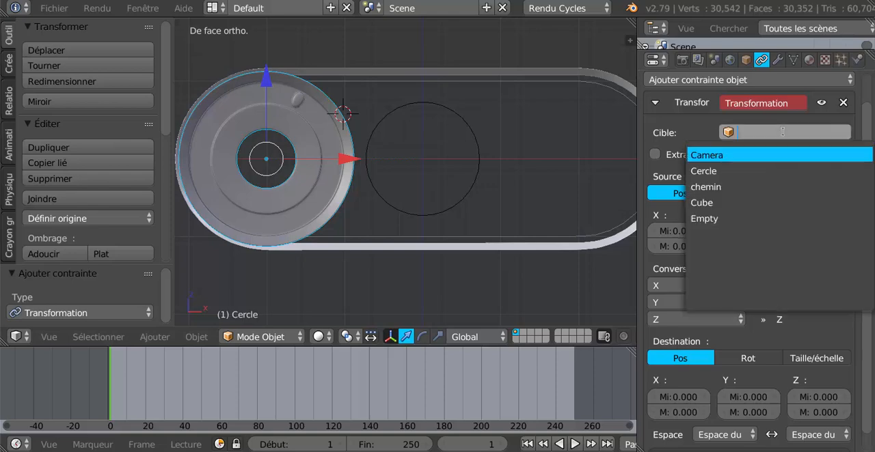
left_click(767, 215)
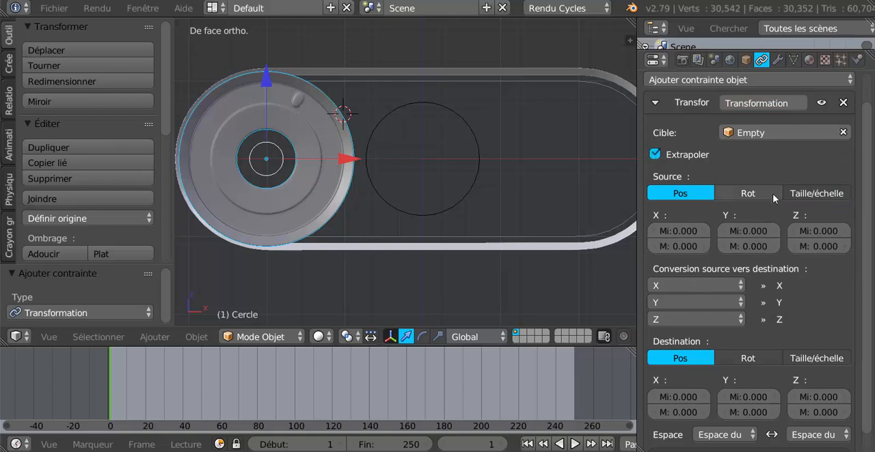
- Use rotation as the constraint's source, with a Y maximum of 1°
left_click(748, 195)
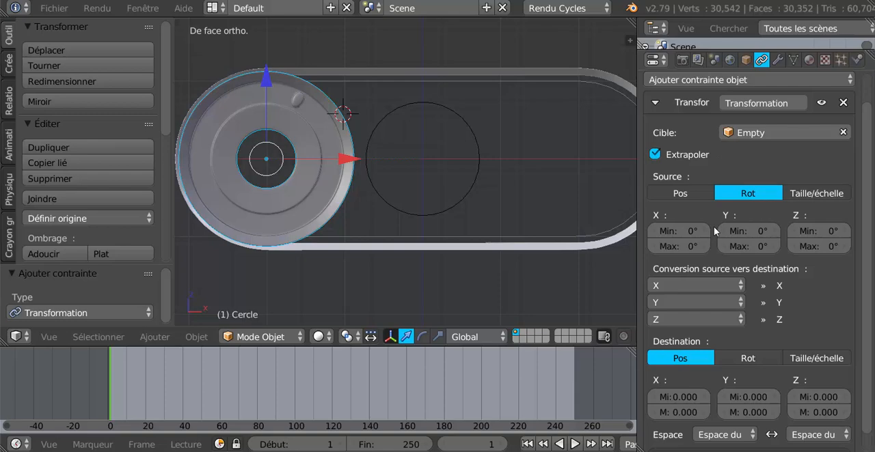
left_click(757, 246)
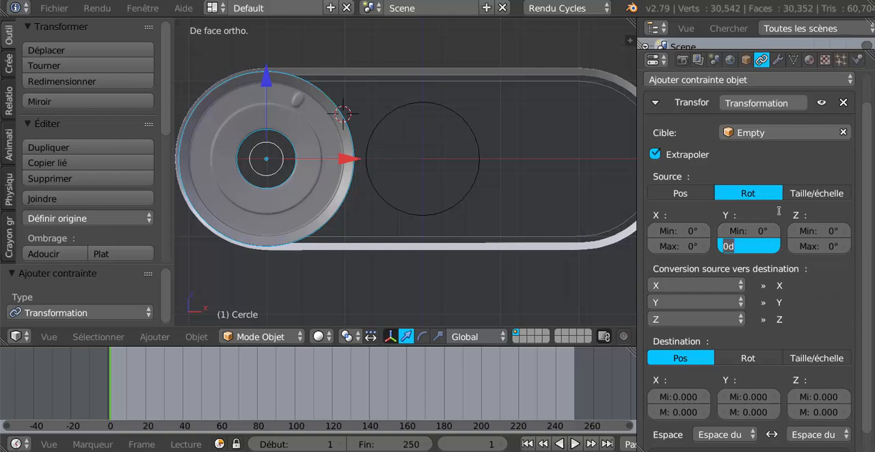
type("1")
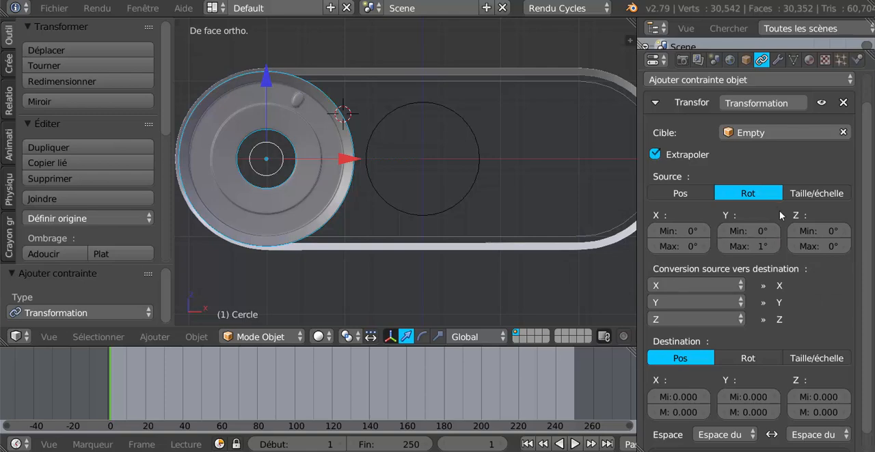
key("Return")
- Use rotation as the constraint's destination, with a Y maximum of 30°
left_click(755, 356)
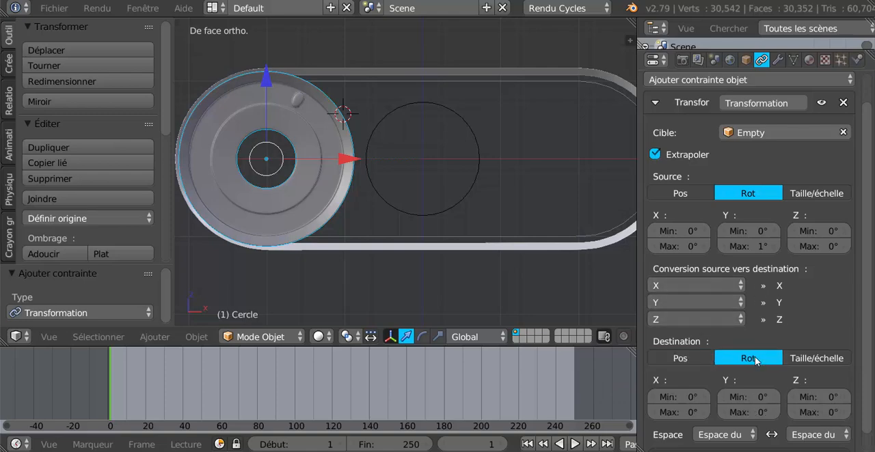
scroll(755, 357, "down", 1)
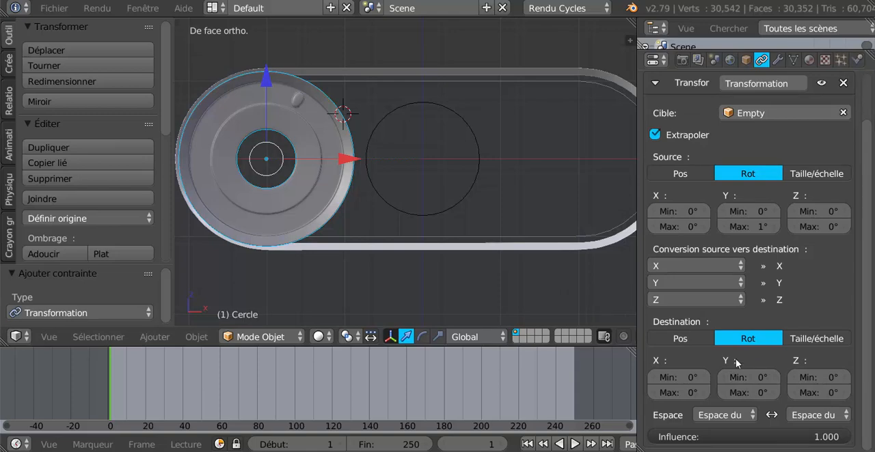
left_click(749, 393)
type("30")
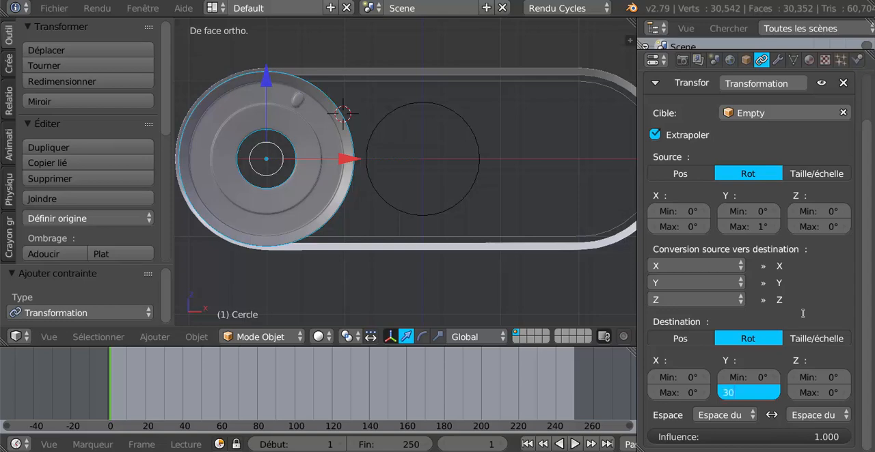
key("Return")
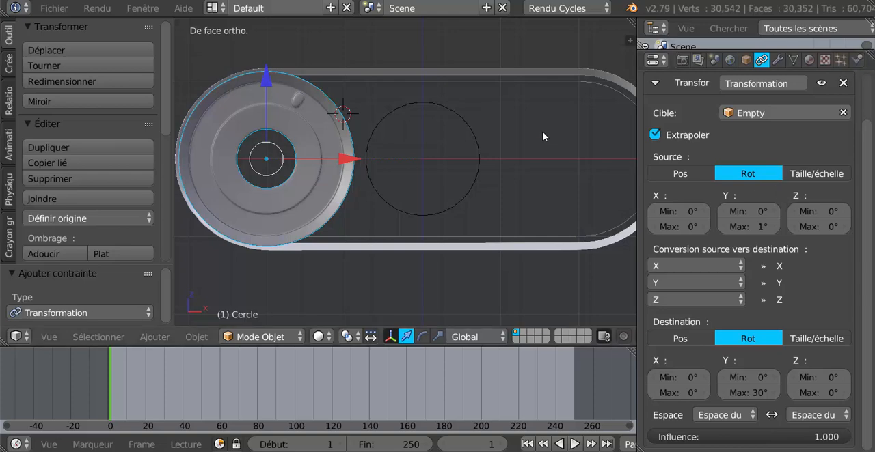
- Test-rotate the Empty about the global Y axis in front view to check how the pulley turns
right_click(477, 191)
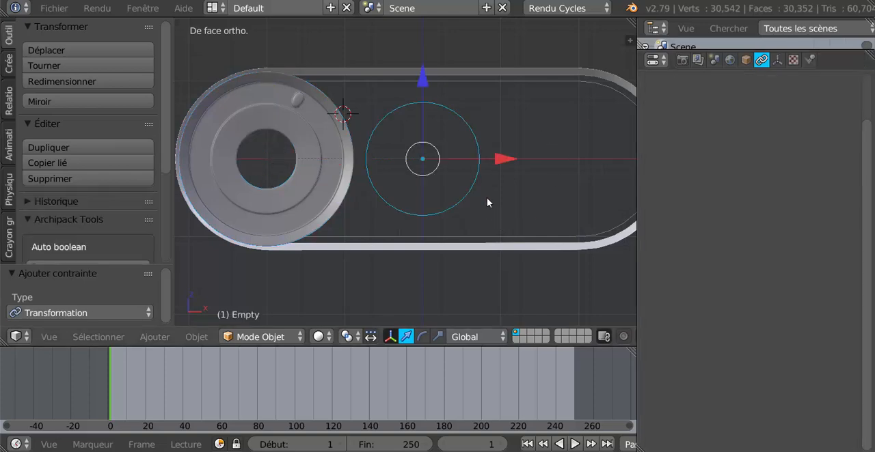
key("r")
key("y")
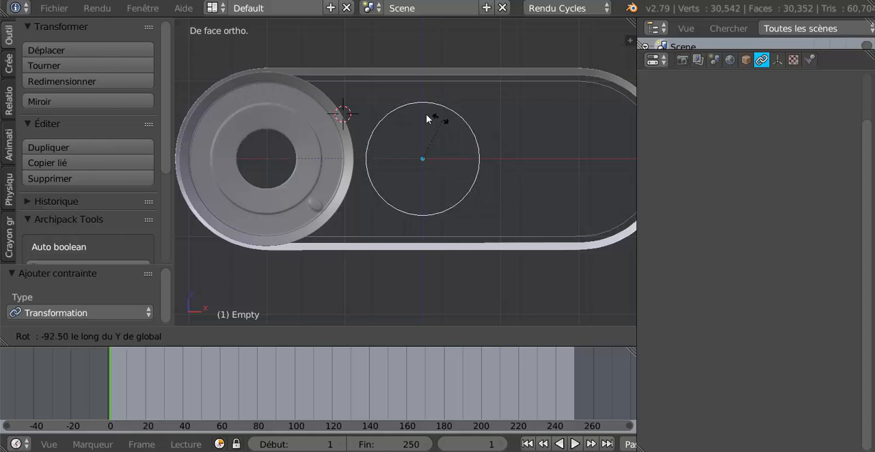
left_click(379, 188)
scroll(324, 218, "down", 4)
scroll(326, 215, "up", 2)
middle_click_drag(327, 213, 406, 246)
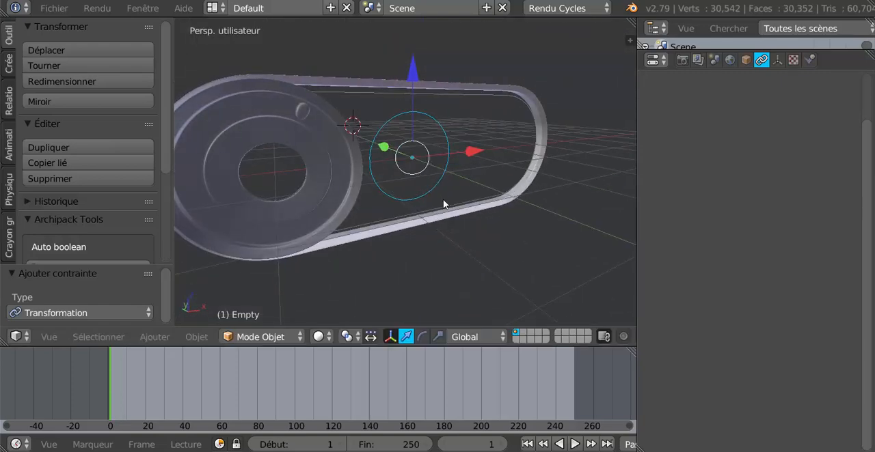
- Test the Empty's rotation about the global Y axis in perspective to check the pulley against the belt
key("r")
key("y")
left_click(472, 182)
middle_click_drag(480, 171, 496, 205)
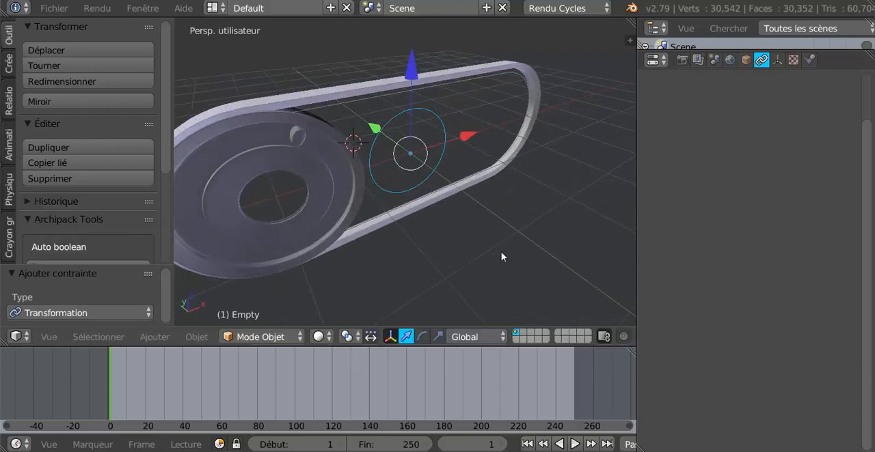
key("r")
key("y")
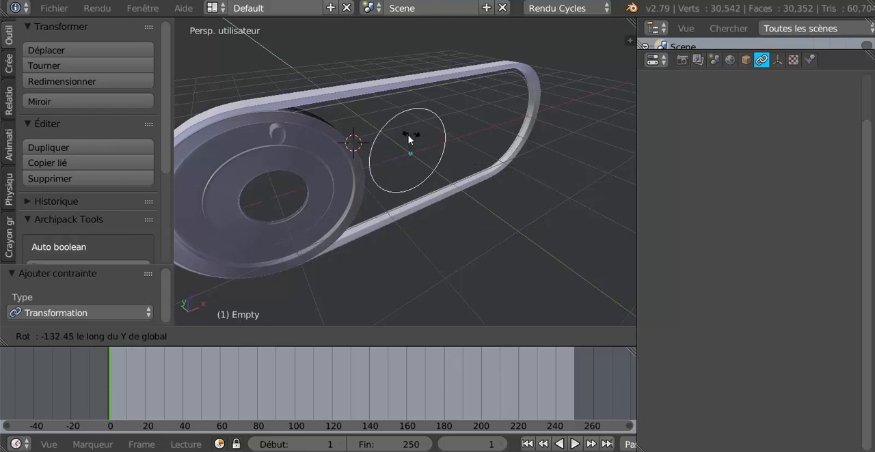
left_click(366, 217)
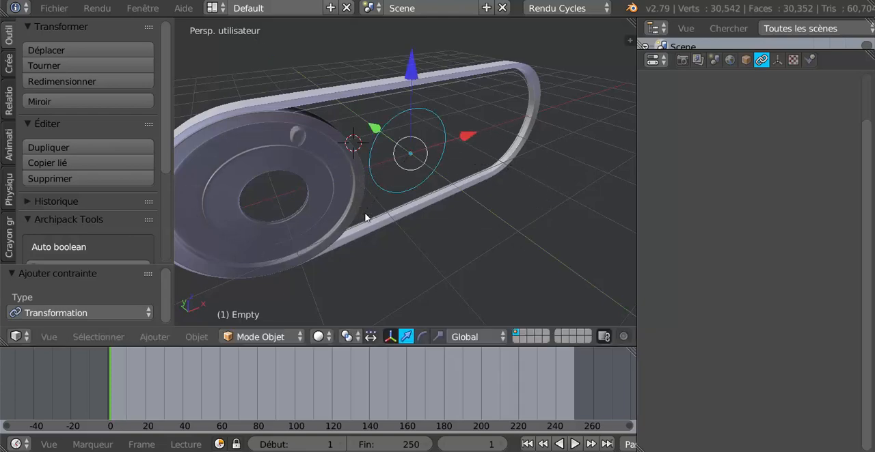
- Switch the 3D viewport to Material shading
middle_click_drag(412, 248, 364, 263)
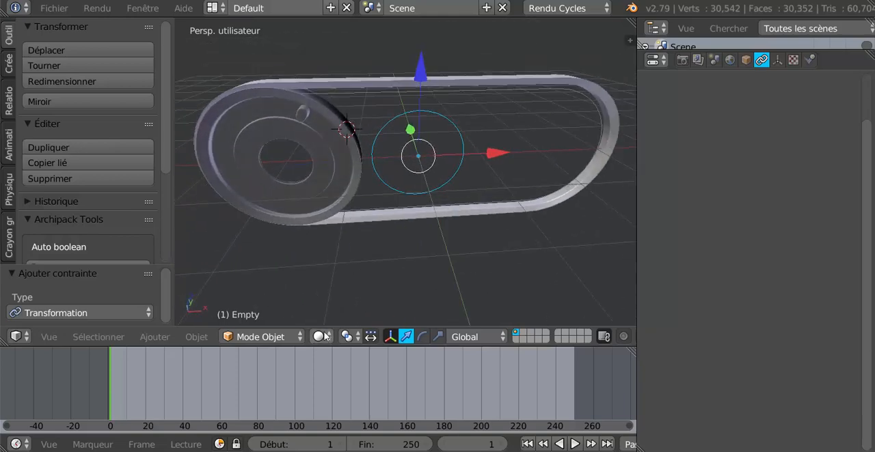
left_click(325, 336)
left_click(335, 254)
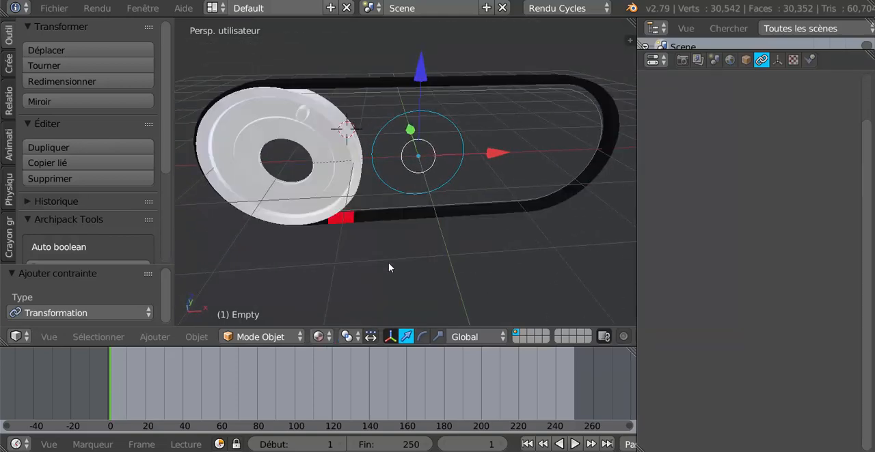
middle_click_drag(388, 267, 443, 246)
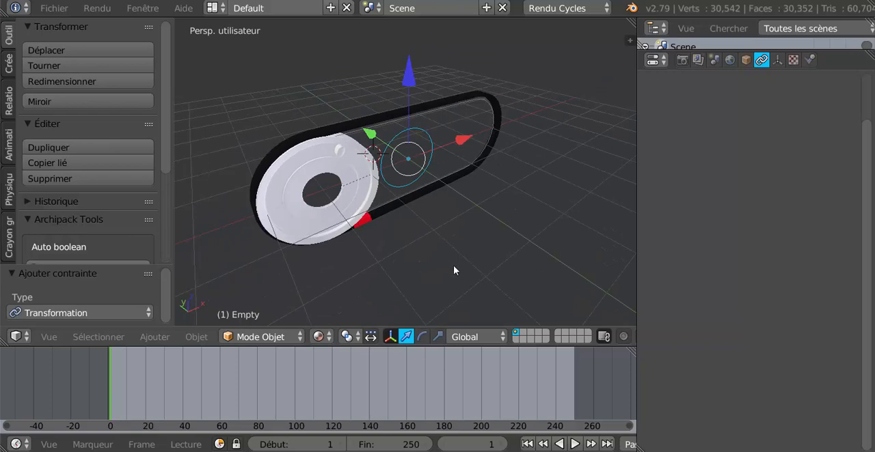
- Rotate the Empty temporarily about global Y to compare the pulley's turning with the red belt segment's travel
key("r")
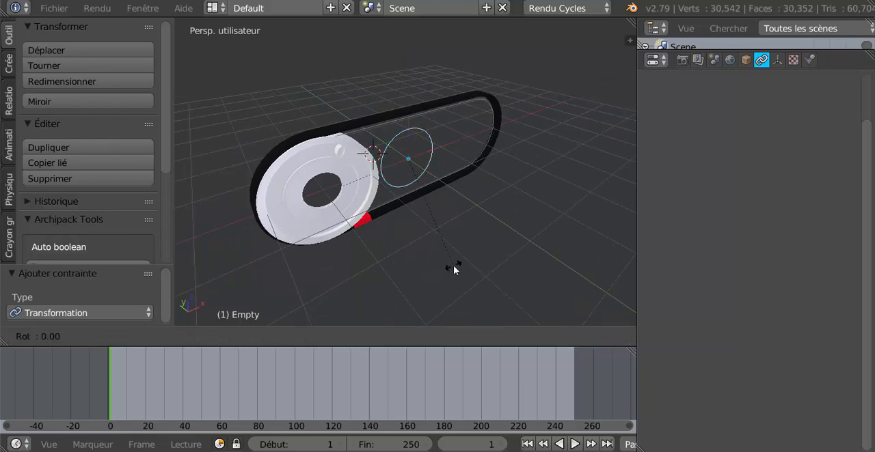
key("y")
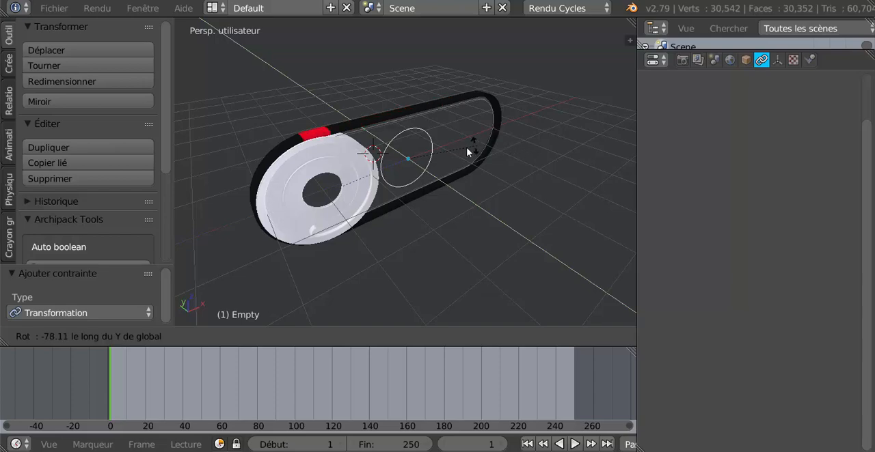
left_click(526, 219)
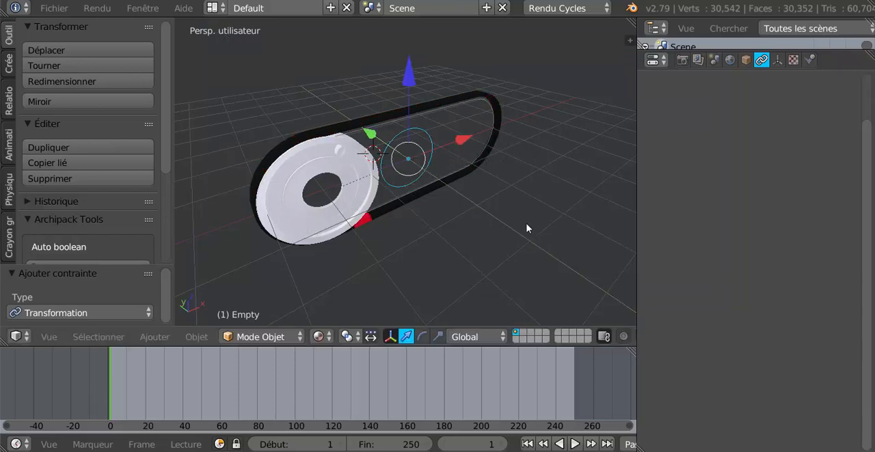
- Duplicate the pulley and move the copy about 4.014 units along X to the opposite end of the belt
key("KP_1")
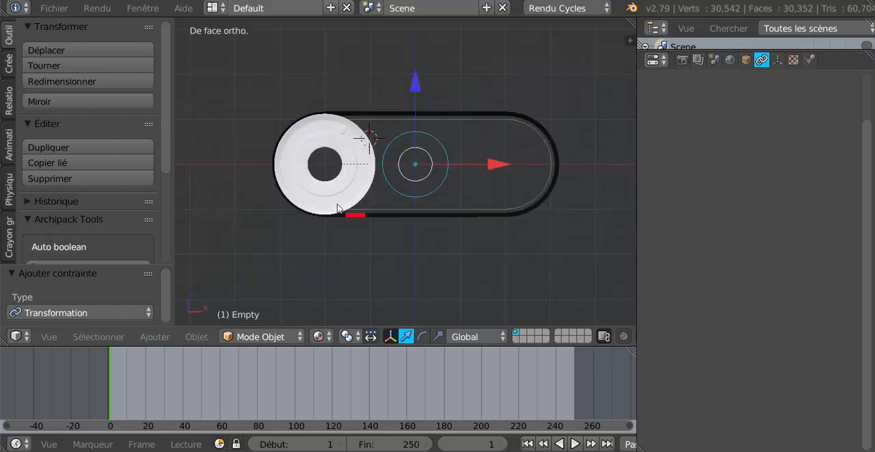
right_click(339, 203)
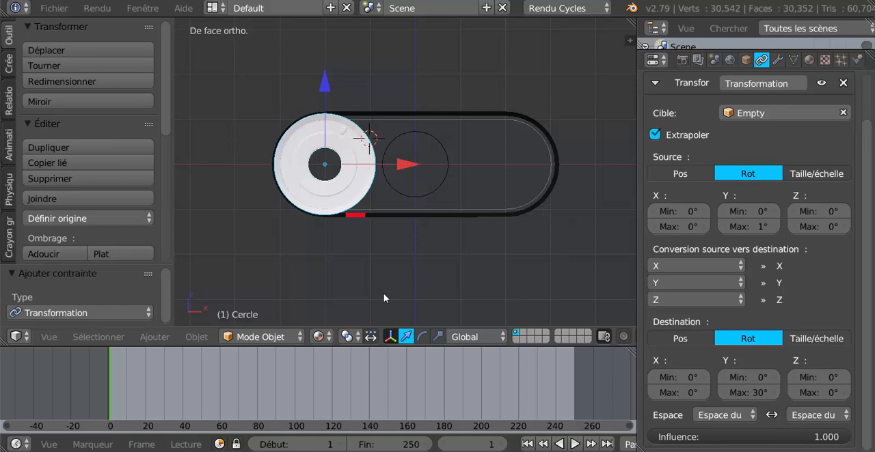
key("shift+d")
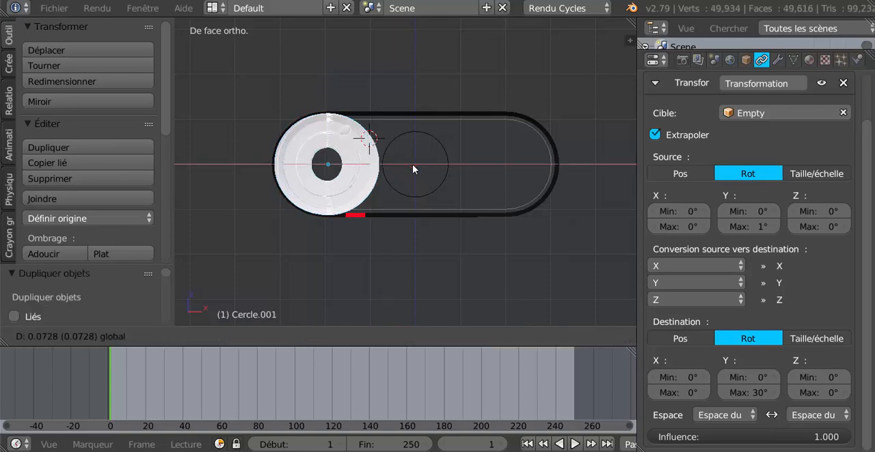
left_click(584, 175)
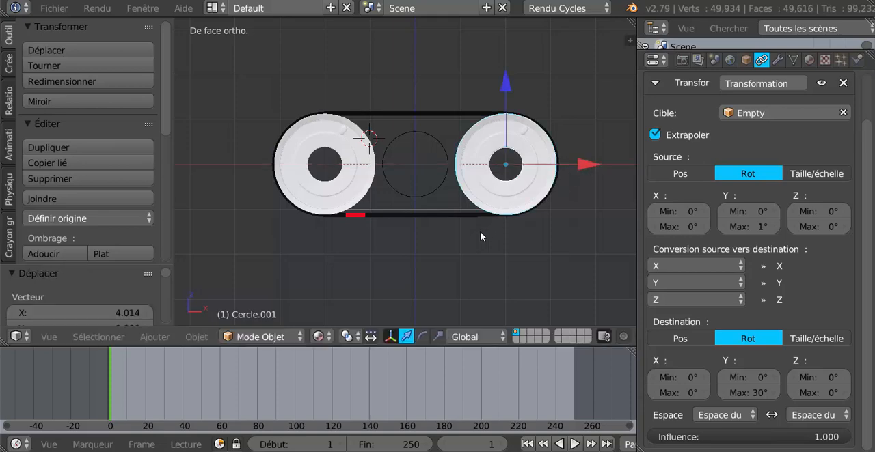
- Test-rotate the Empty about global Y to check both pulleys with the belt, and inspect the assembly from above
middle_click_drag(481, 236, 510, 247)
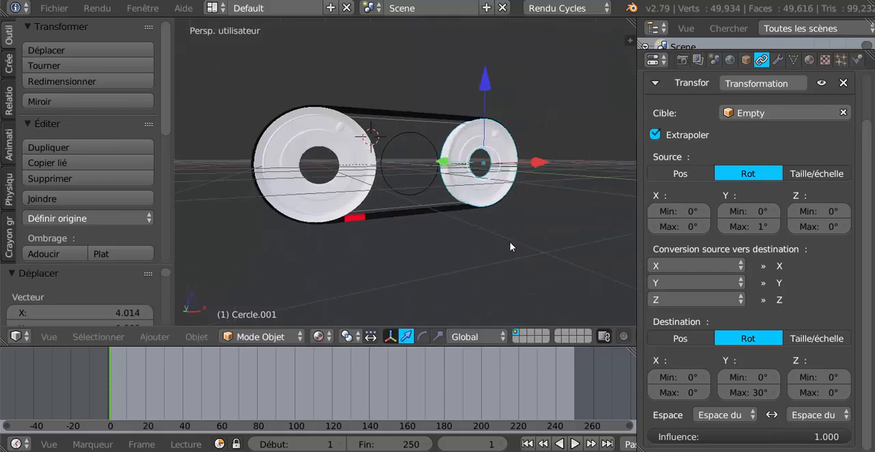
right_click(410, 194)
key("r")
key("y")
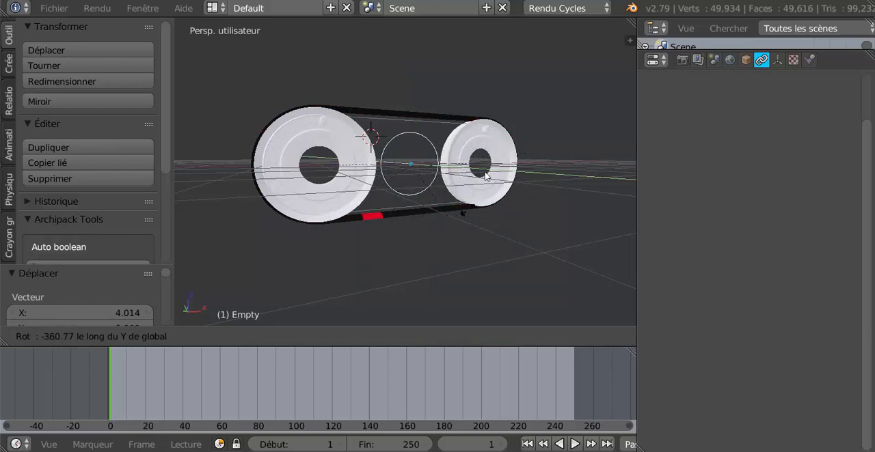
left_click(386, 209)
middle_click_drag(386, 209, 371, 298)
key("KP_5")
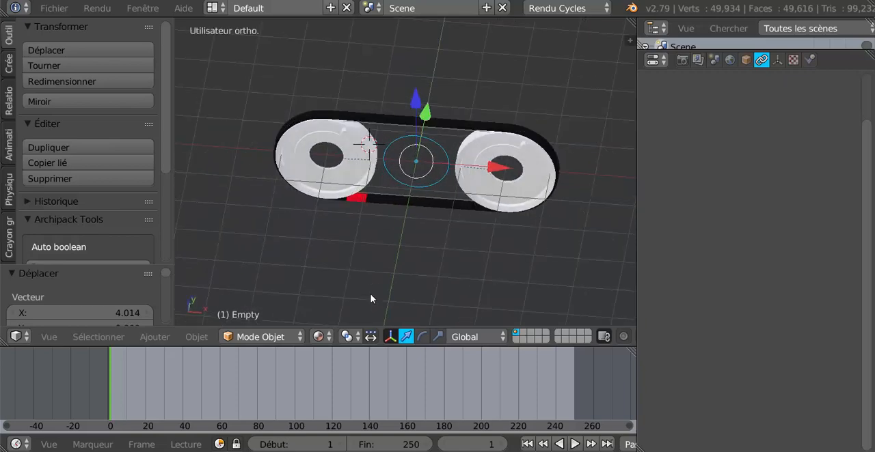
key("KP_7")
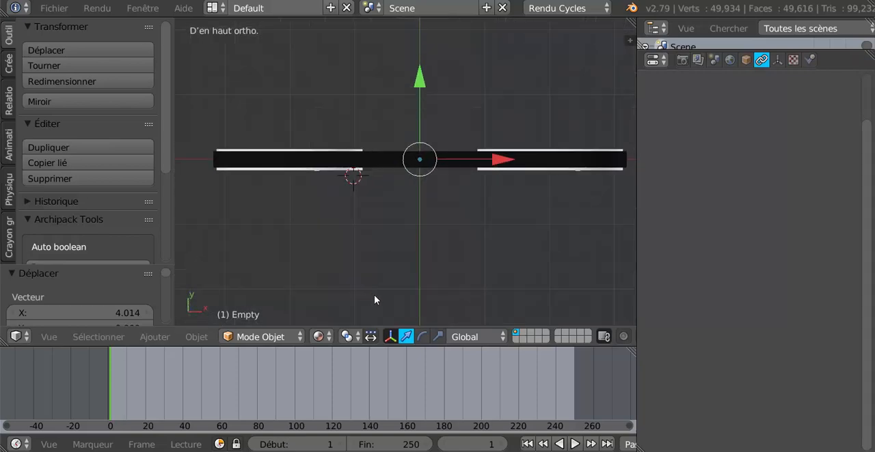
- Select the belt and both pulleys together and widen them along Y by a factor of about 1.848
middle_click_drag(374, 294, 373, 220)
right_click(350, 184)
right_click(371, 114)
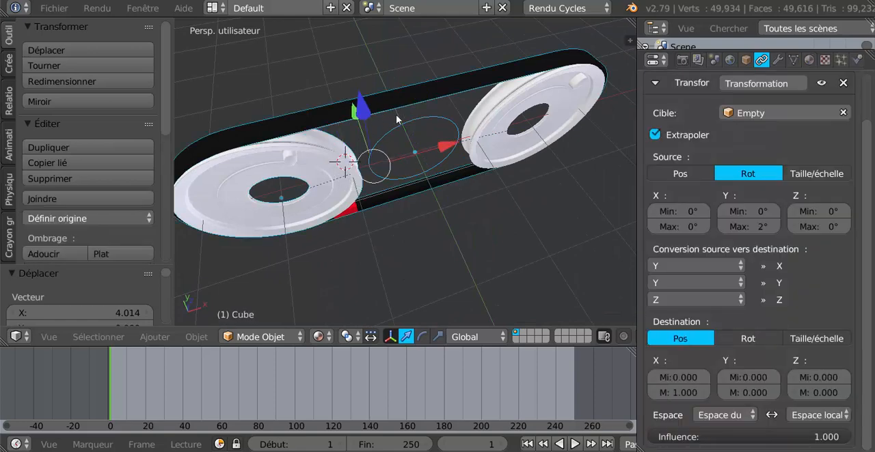
right_click(328, 158)
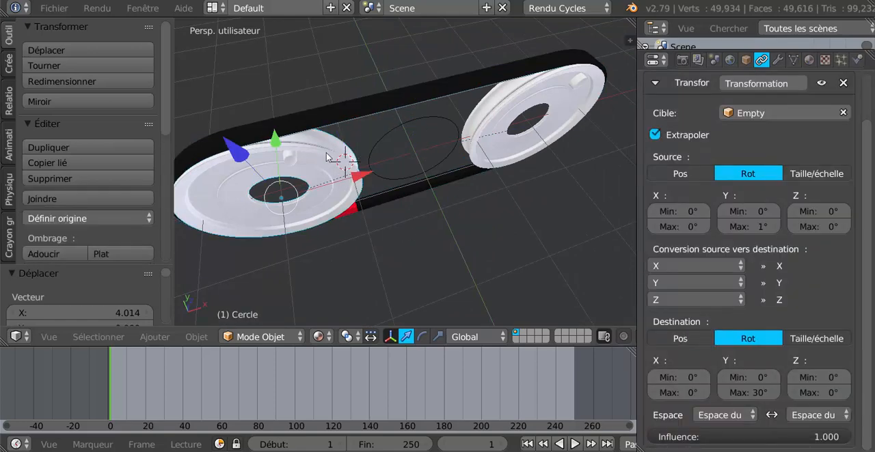
right_click(351, 109)
right_click(511, 108)
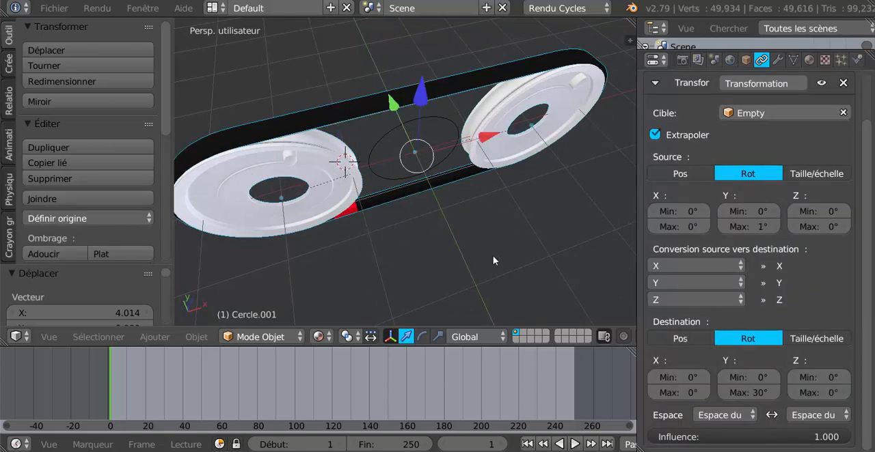
key("KP_7")
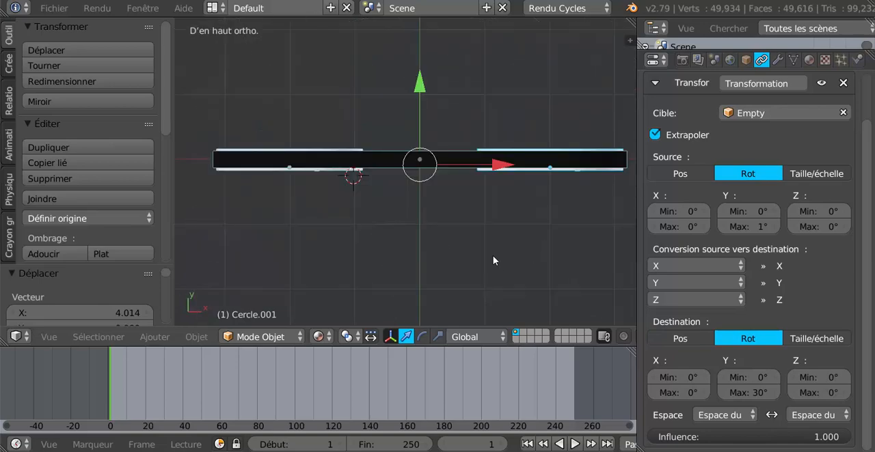
left_click(438, 337)
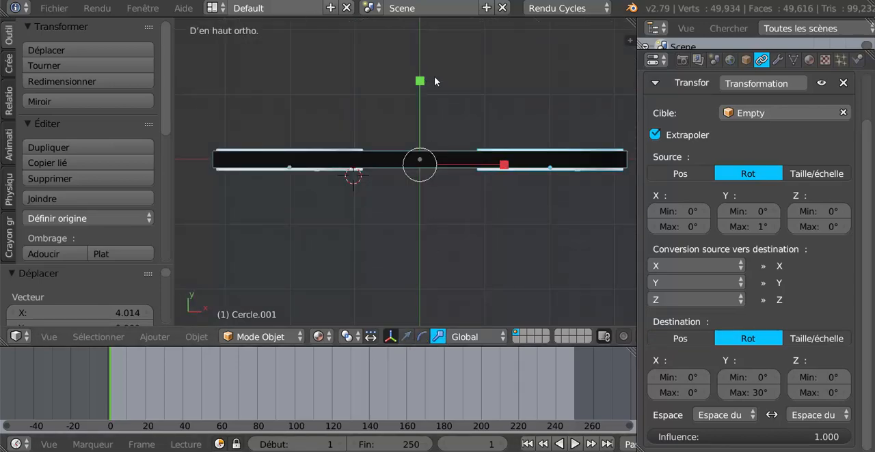
left_click_drag(418, 82, 417, 303)
mouse_move(381, 294)
middle_mouse_down()
mouse_move(444, 235)
mouse_move(446, 213)
mouse_move(381, 283)
middle_mouse_up()
key("KP_7")
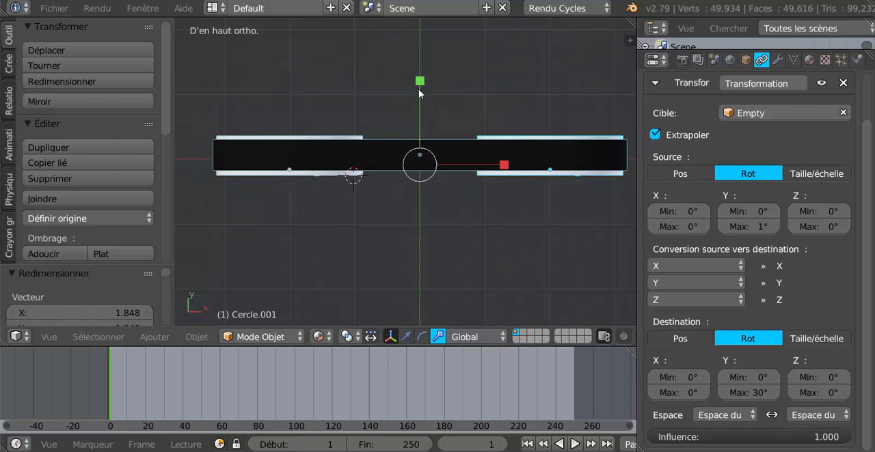
- Narrow the selected belt and pulleys along Y by a factor of about 0.299
left_click_drag(424, 86, 421, 138)
left_click(421, 140)
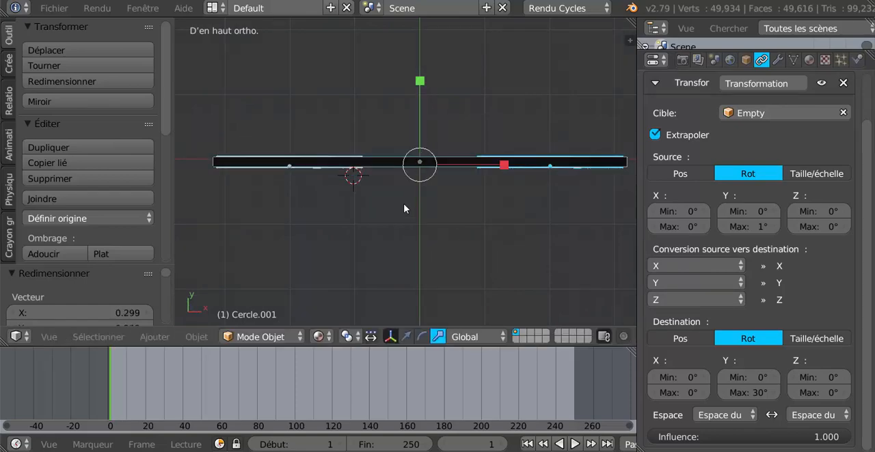
key("Tab")
middle_click_drag(401, 252, 440, 185)
key("Tab")
- Test-rotate the Empty about global Y to check that the resized belt and pulleys still move together
right_click(428, 191)
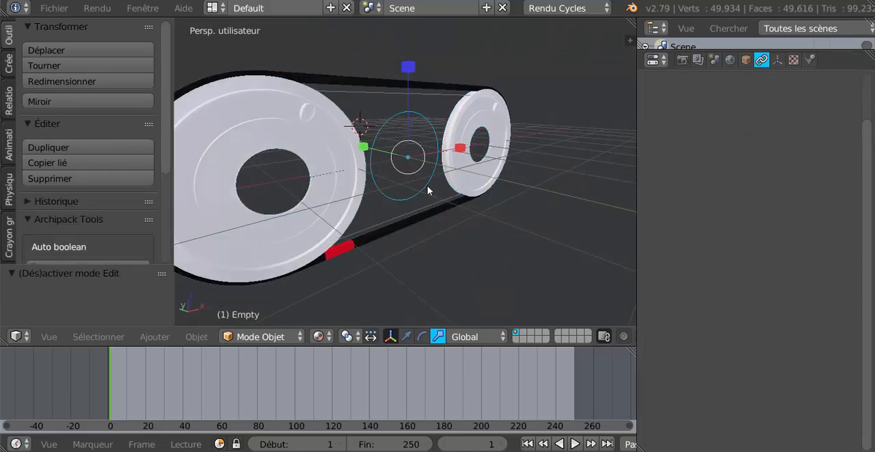
key("r")
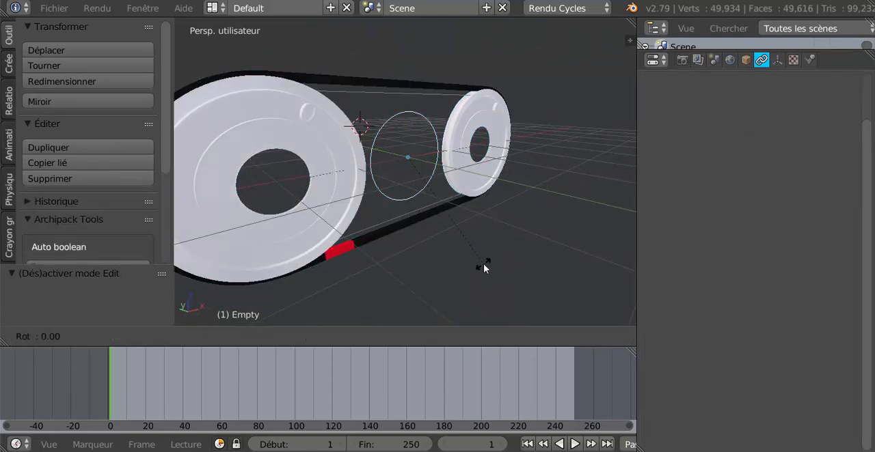
key("y")
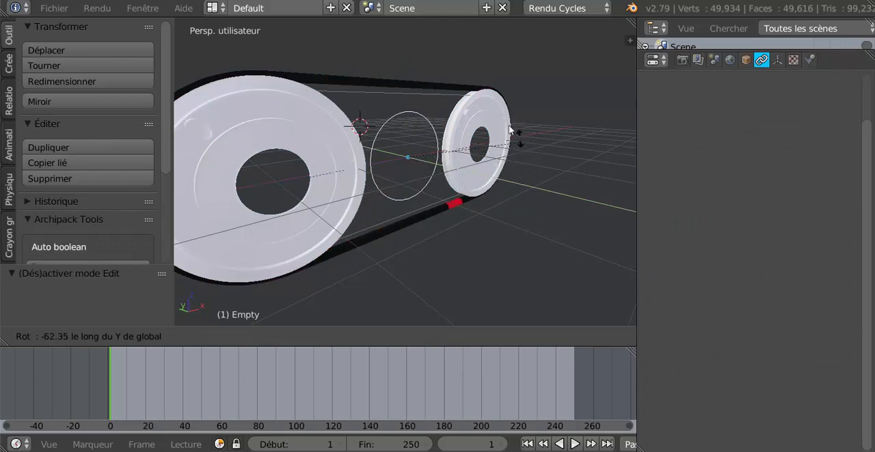
right_click(442, 209)
scroll(492, 252, "down", 5)
middle_click_drag(513, 271, 397, 292)
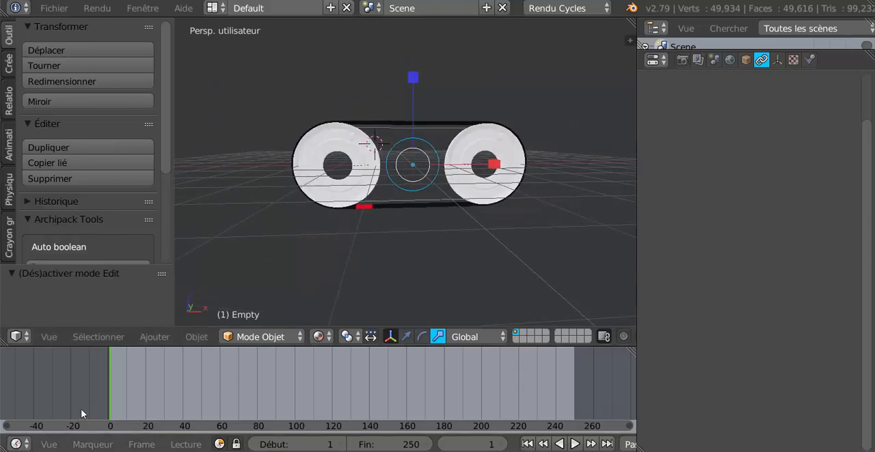
- Switch the 3D manipulator back to translation and widen the 3D view and timeline to expose the keyframing controls
left_click(407, 337)
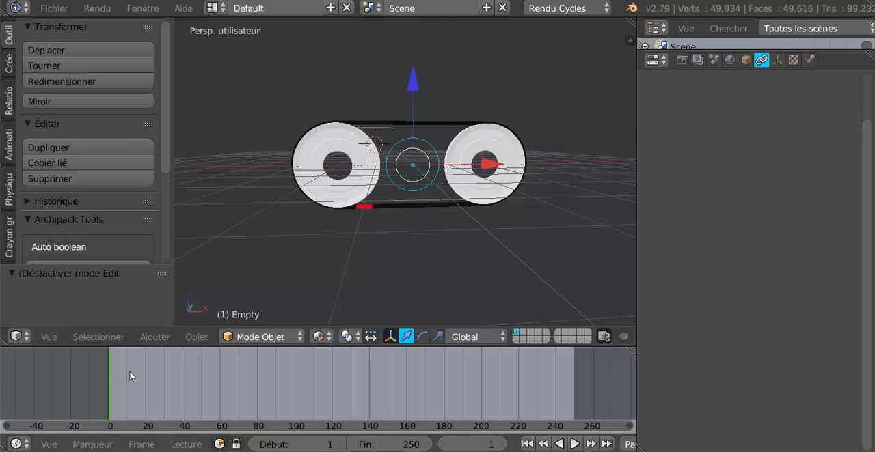
scroll(562, 442, "down", 8)
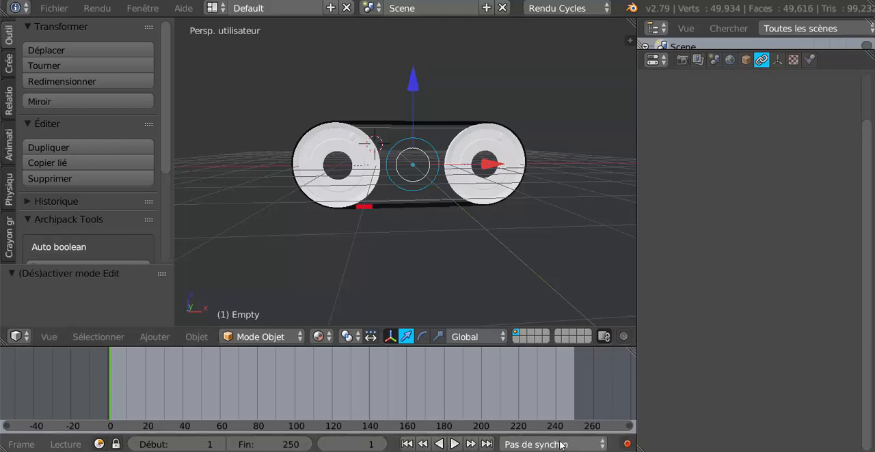
left_click(572, 444)
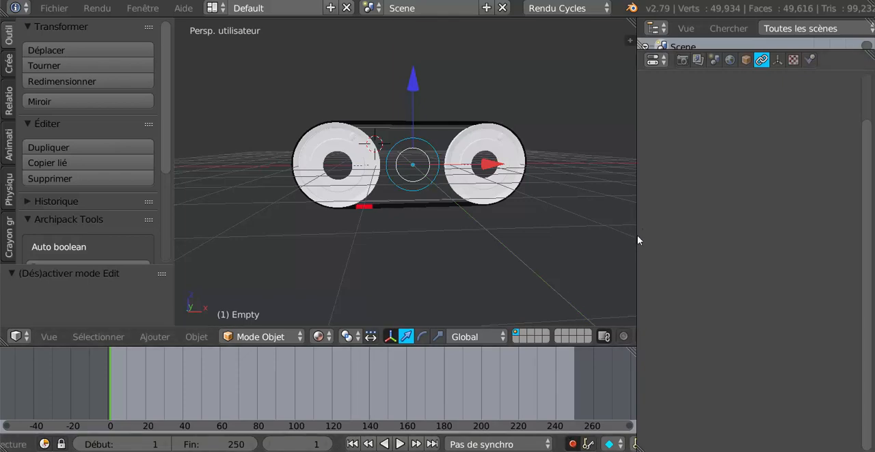
left_click_drag(638, 236, 678, 237)
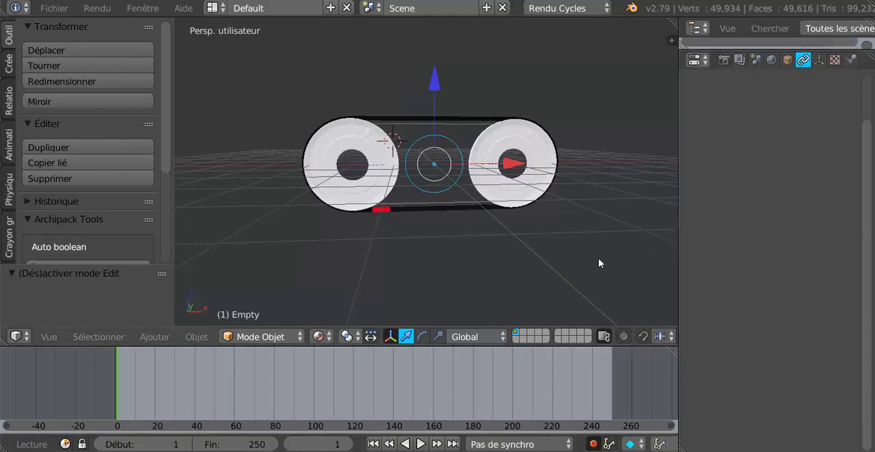
- From the front orthographic view, record the Empty's unchanged starting pose at frame 1 with automatic keyframing
key("KP_1")
key("KP_5")
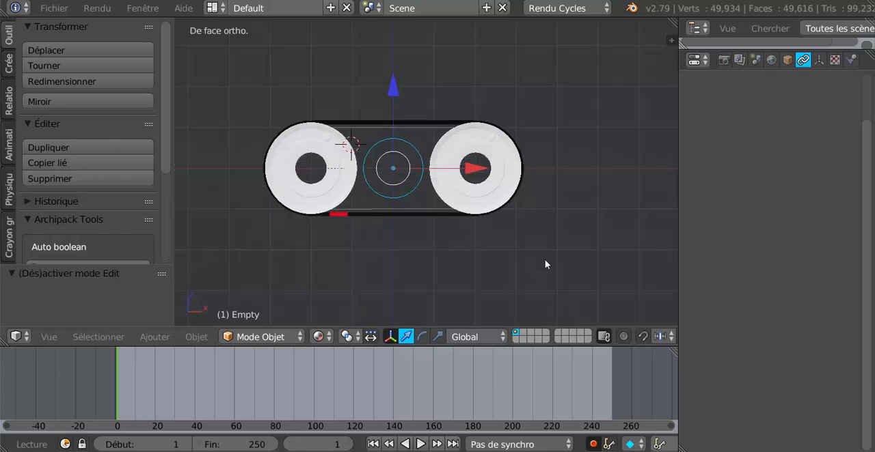
scroll(545, 264, "up", 2)
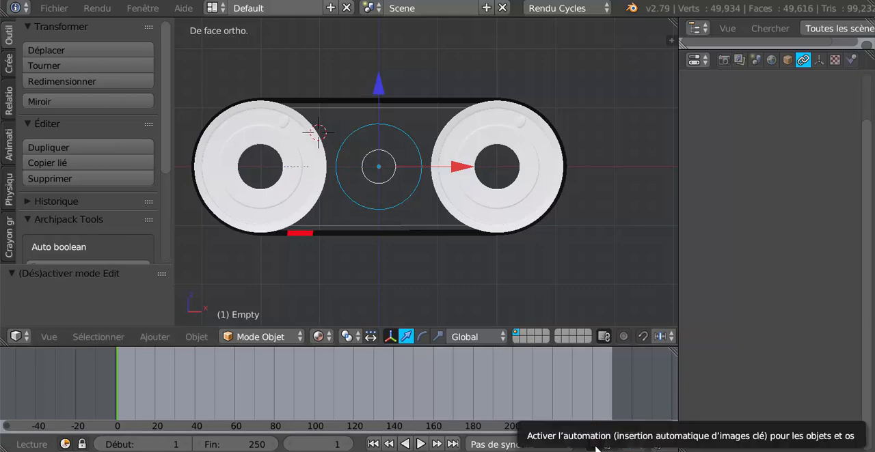
left_click(378, 92)
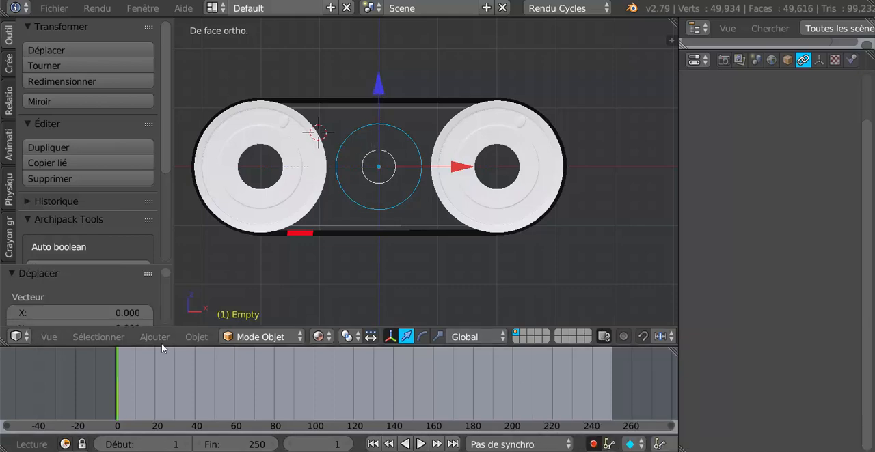
- Advance to frame 250 and rotate the Empty about -150° around global Y to record its ending keyframe
key("alt+a")
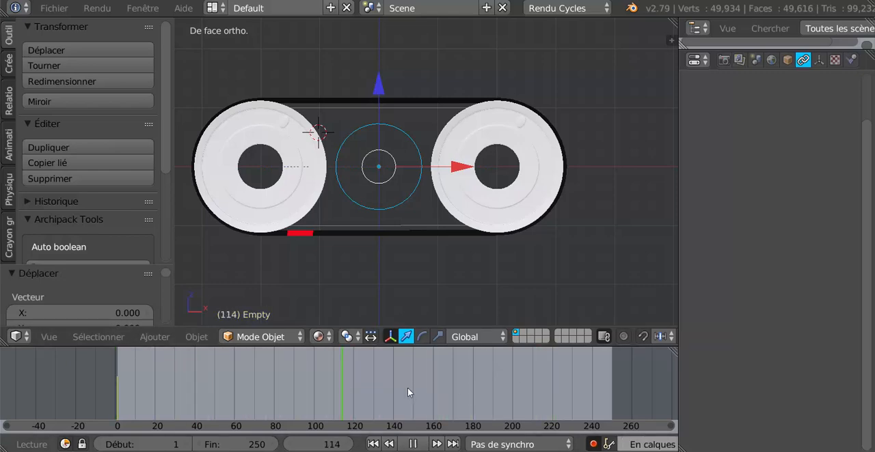
key("alt+a")
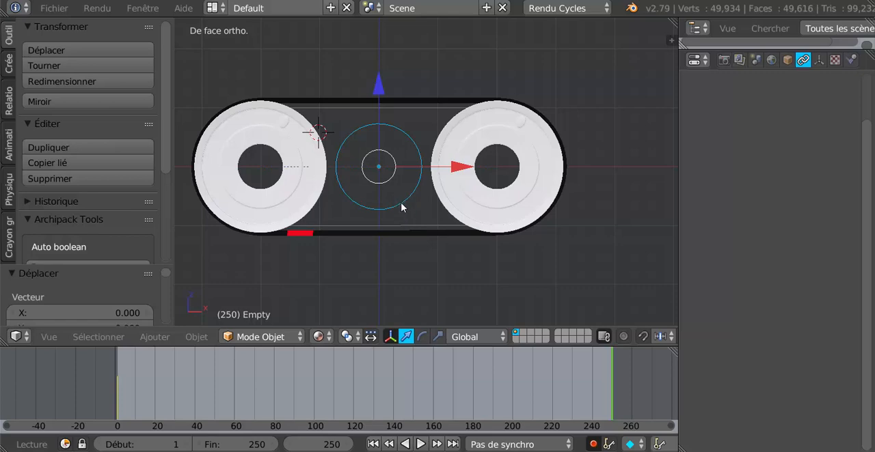
key("r")
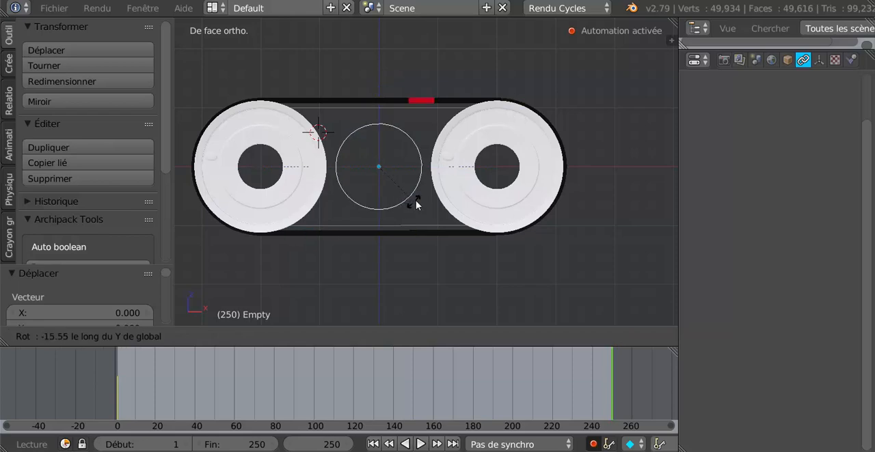
left_click(379, 126)
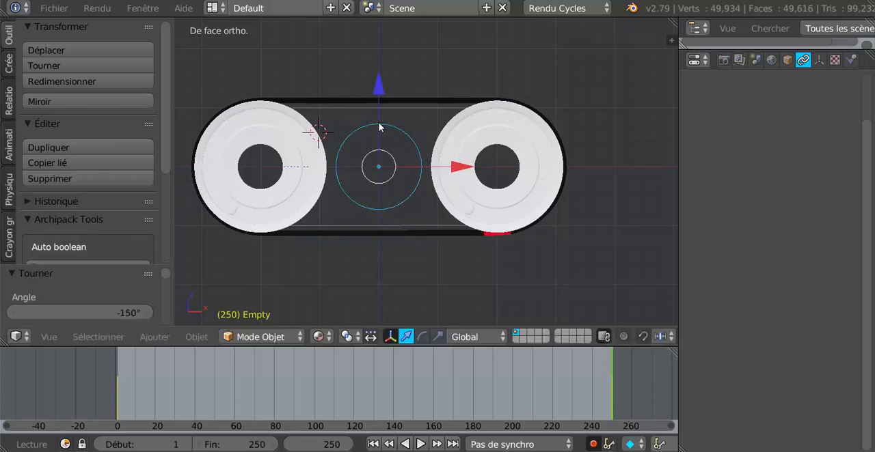
- Return to frame 0, turn off automatic keyframing, and play the animation briefly to check the belt's motion
left_click(95, 384)
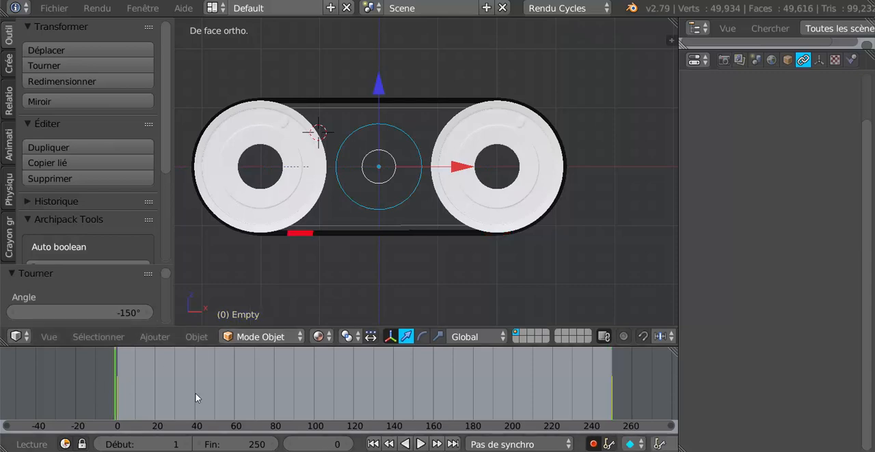
left_click(593, 444)
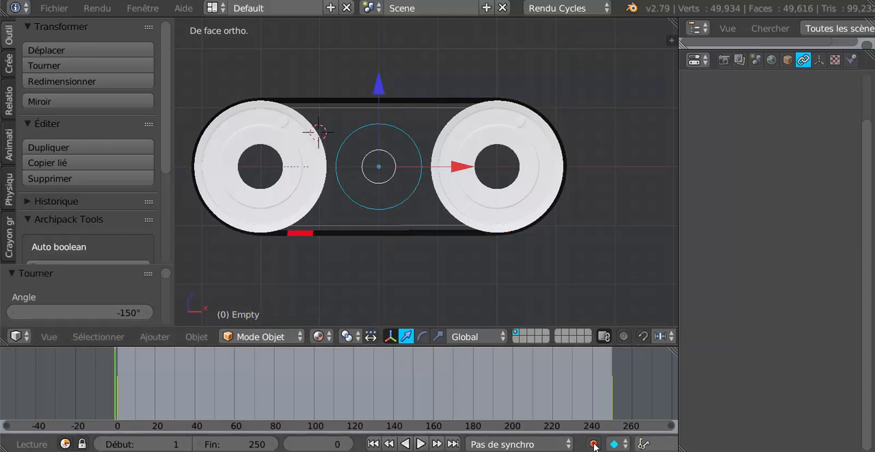
left_click(418, 445)
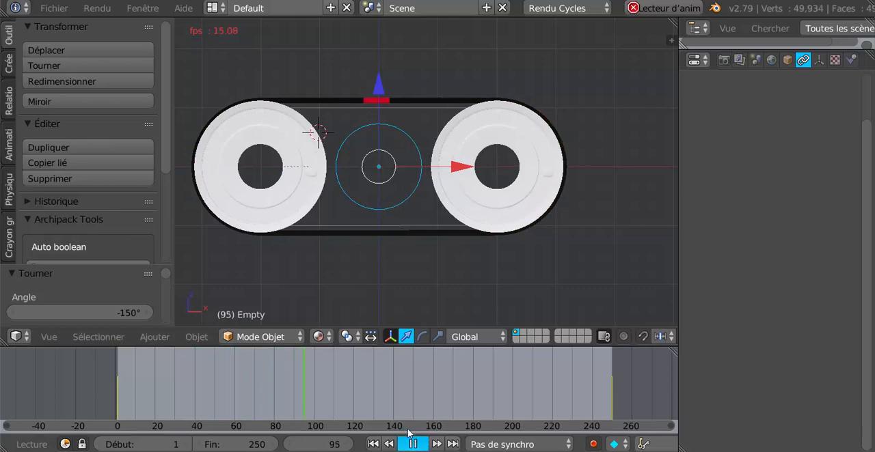
left_click(412, 444)
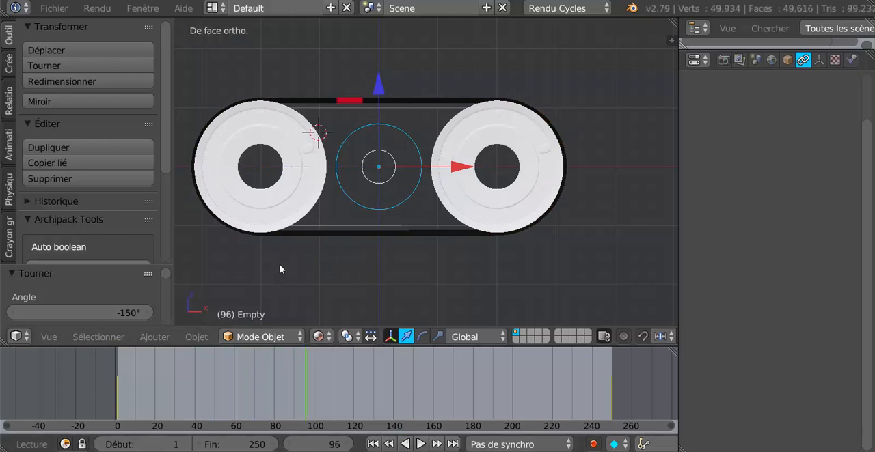
- Set the Empty's keyframes to Linear interpolation in the Graph Editor, and restore the 3D view
left_click(15, 336)
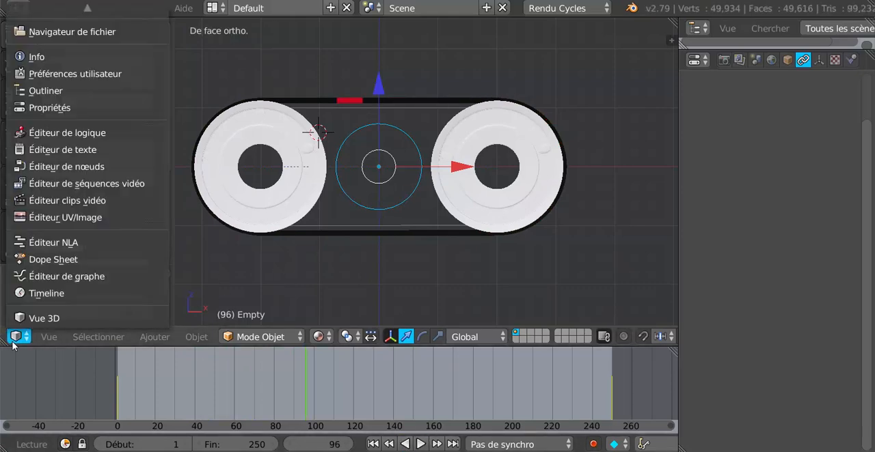
left_click(31, 277)
key("Home")
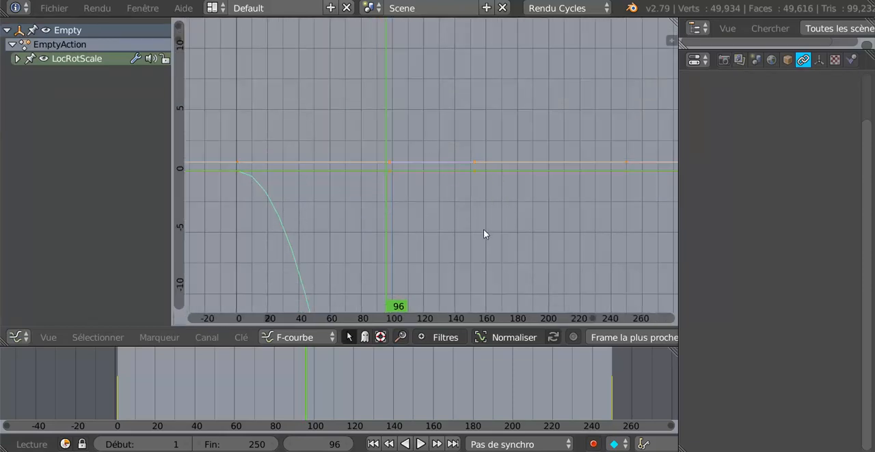
key("t")
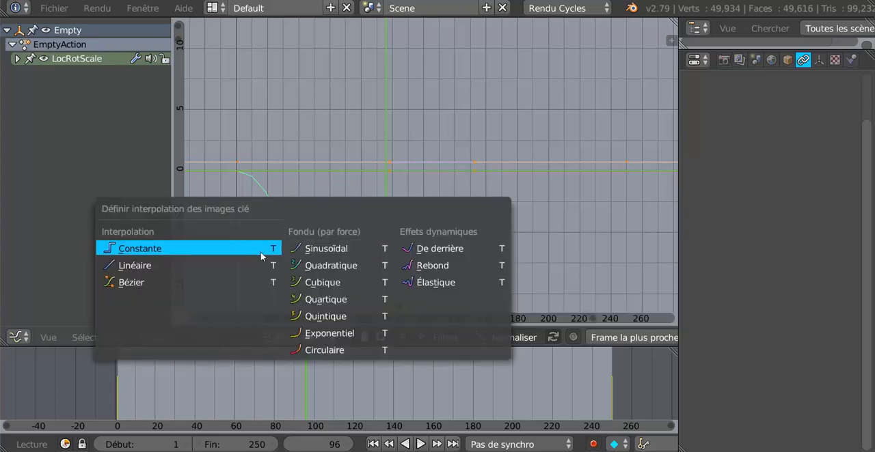
left_click(127, 267)
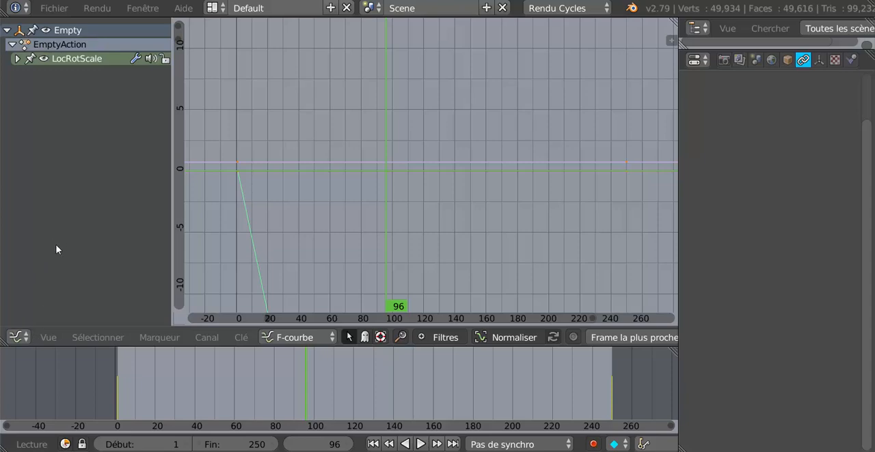
left_click(16, 338)
left_click(16, 337)
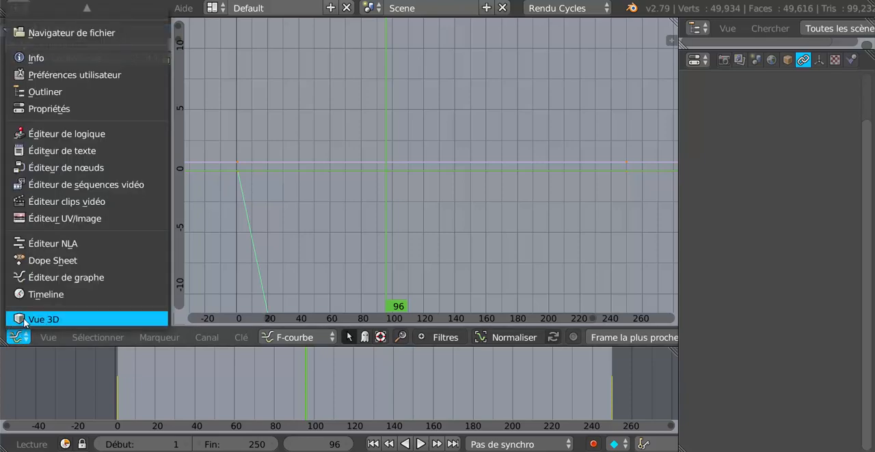
left_click(27, 319)
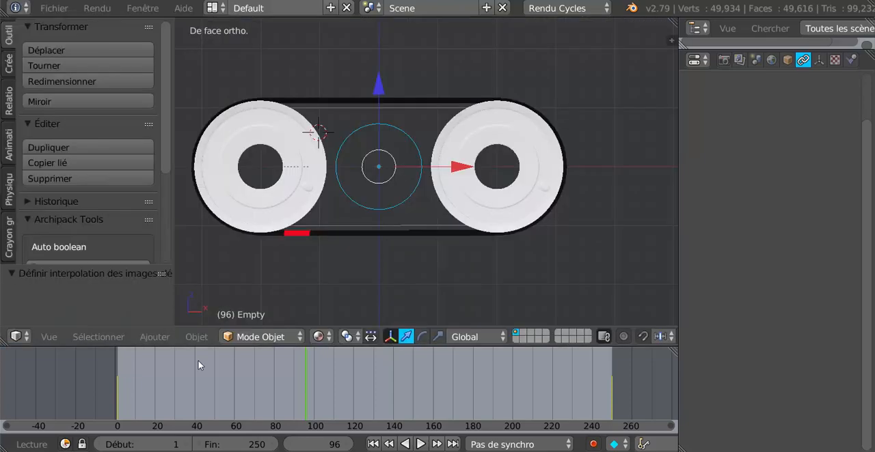
- Replay the animation from frame 0 and examine the belt and both pulleys from a perspective angle
left_click(74, 396)
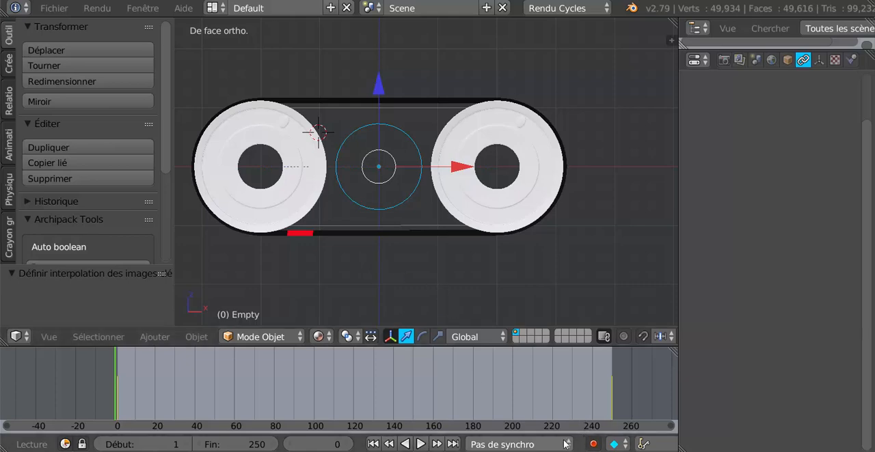
left_click(420, 444)
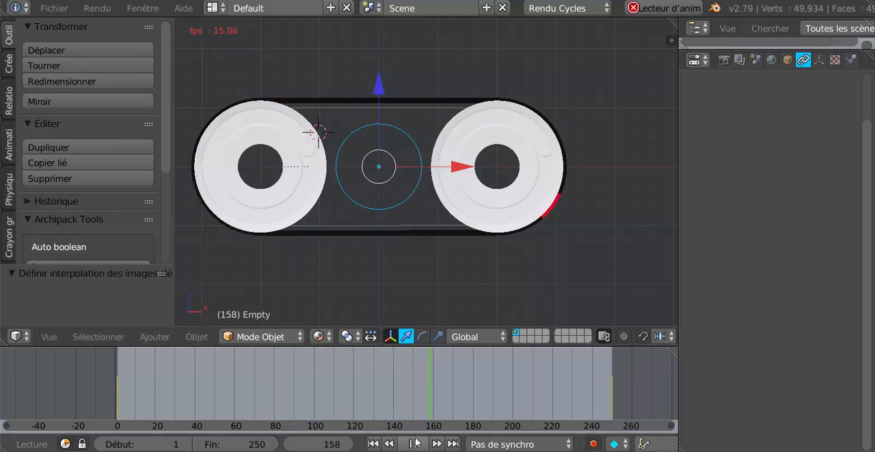
middle_click_drag(468, 290, 490, 288)
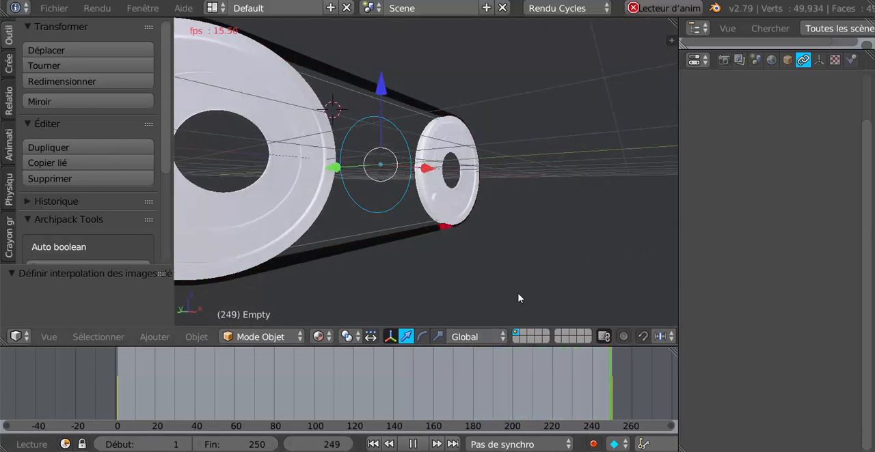
scroll(518, 298, "down", 2)
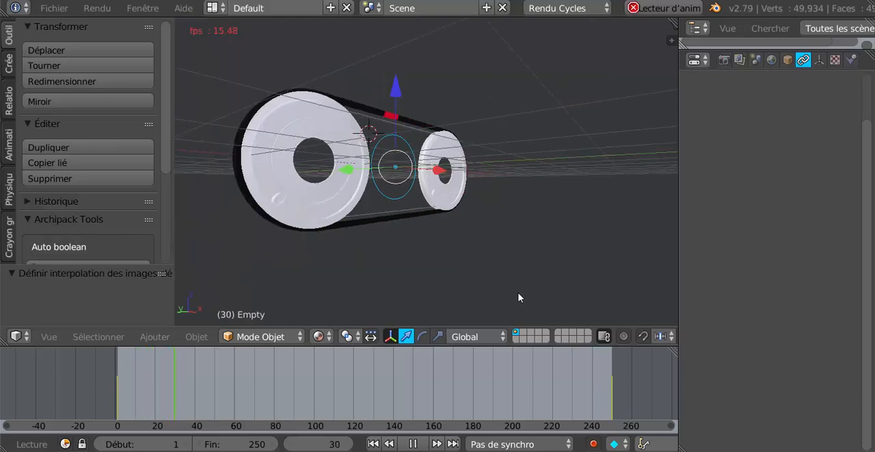
mouse_move(539, 269)
middle_mouse_down()
mouse_move(567, 271)
mouse_move(501, 298)
mouse_move(416, 290)
mouse_move(523, 274)
middle_mouse_up()
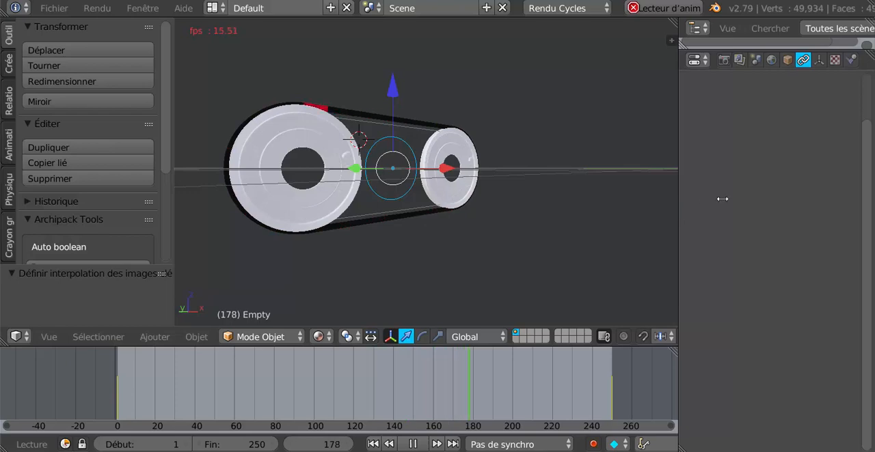
- Widen the 3D view and inspect the running belt and pulleys from closer oblique angles
left_click_drag(722, 199, 767, 192)
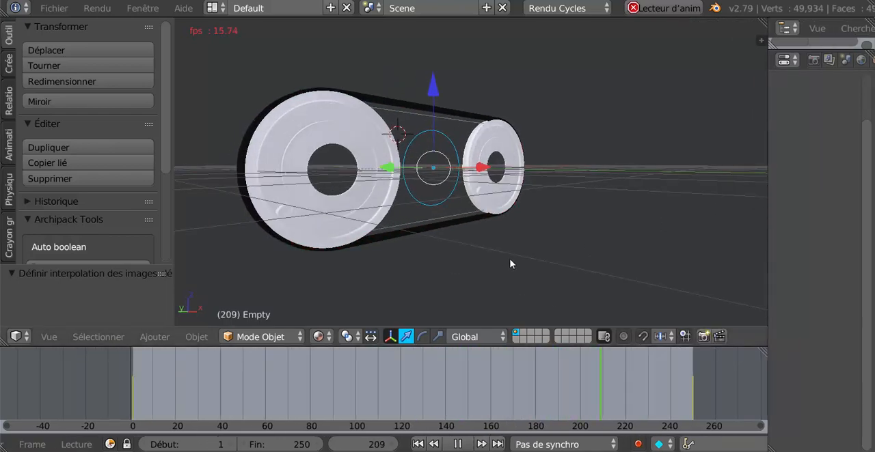
middle_click_drag(527, 259, 549, 265, "shift")
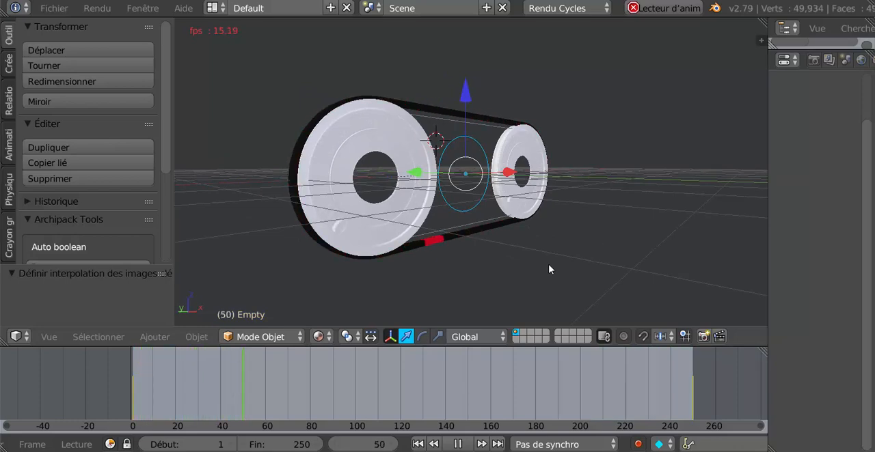
scroll(549, 270, "up", 2)
middle_click_drag(555, 264, 528, 279)
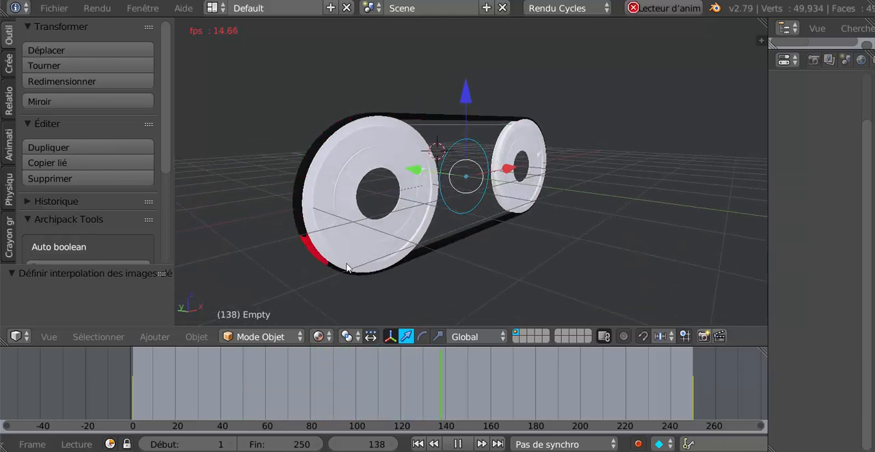
scroll(340, 209, "up", 2)
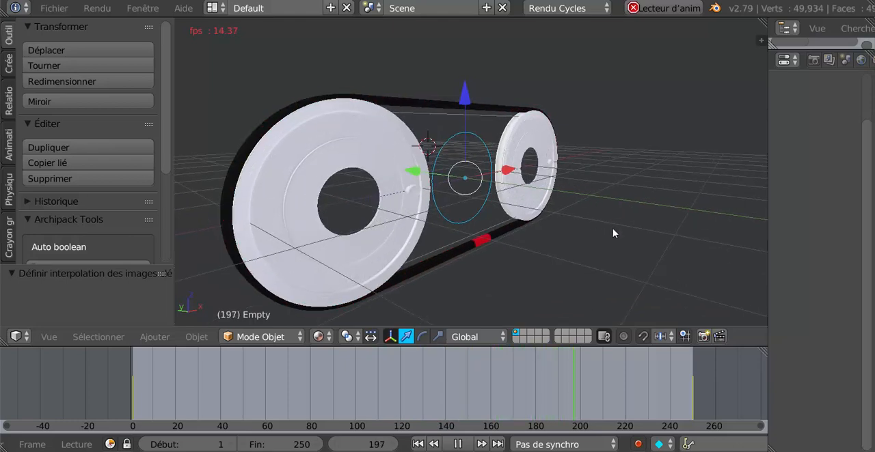
middle_click_drag(613, 229, 628, 229)
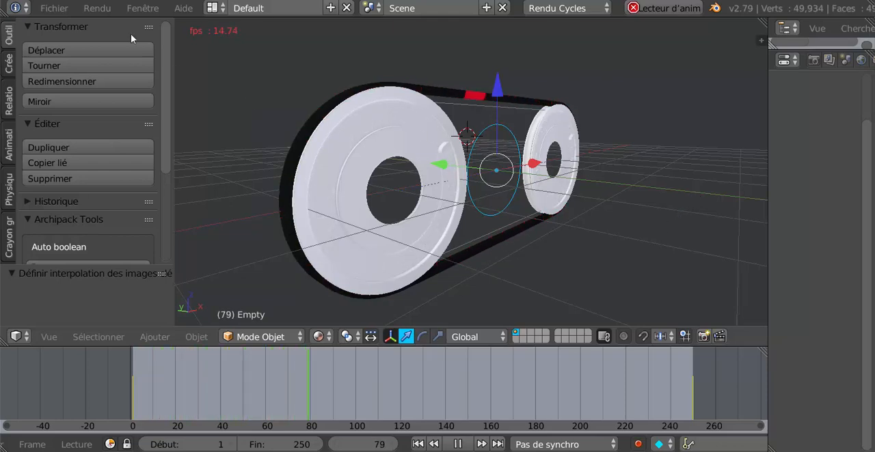
left_click(213, 8)
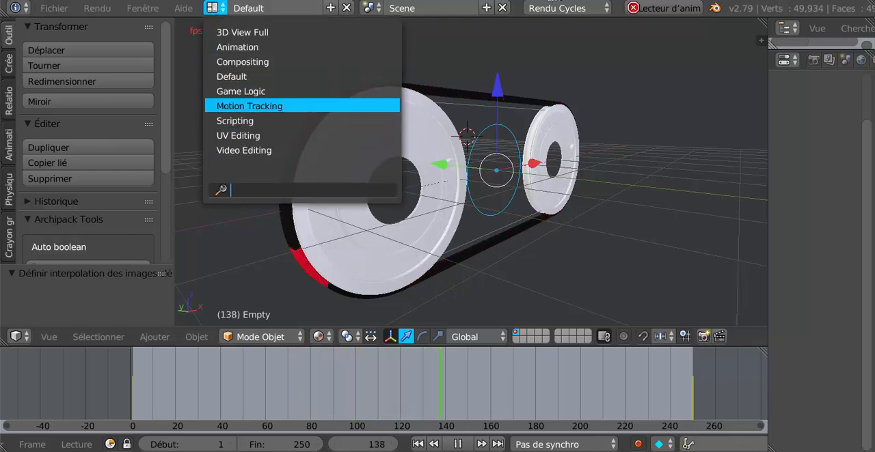
left_click(744, 164)
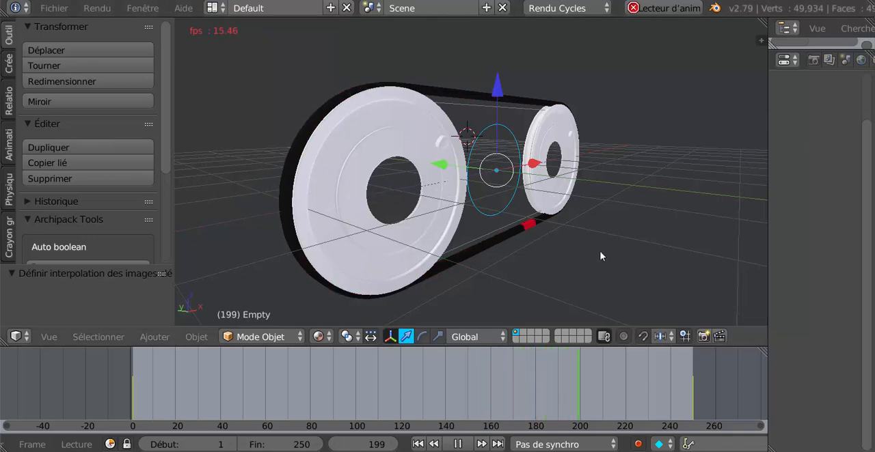